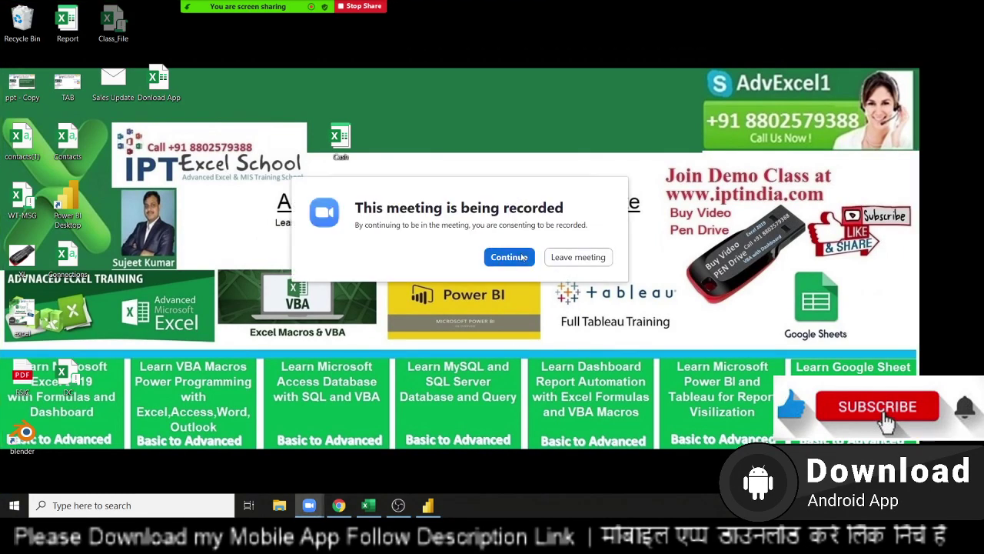
Step: Dismiss the Zoom recording notice and bring the blank Power BI Desktop report forward
click(524, 257)
click(429, 504)
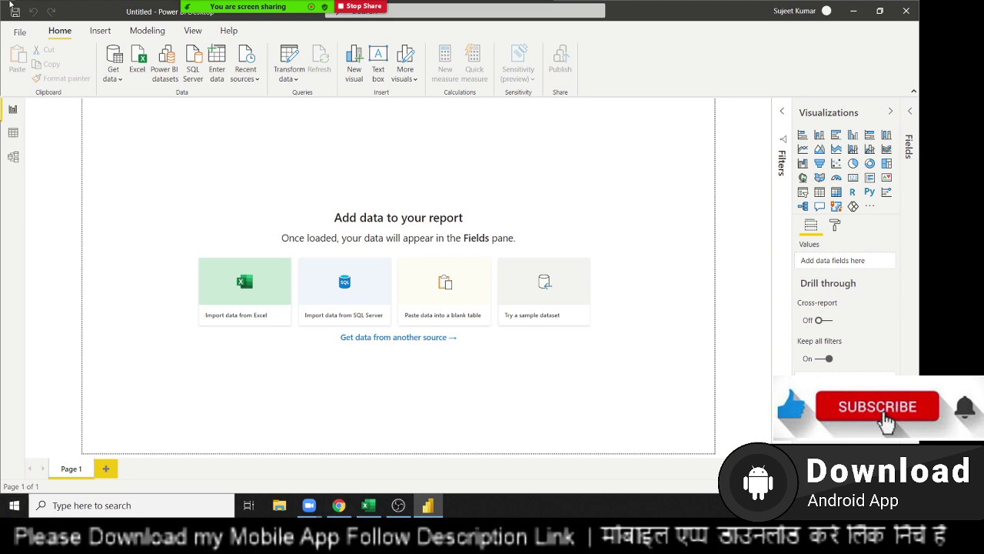
Step: Open the DataP (2) workbook from Downloads for Excel import, then switch to Excel
click(130, 55)
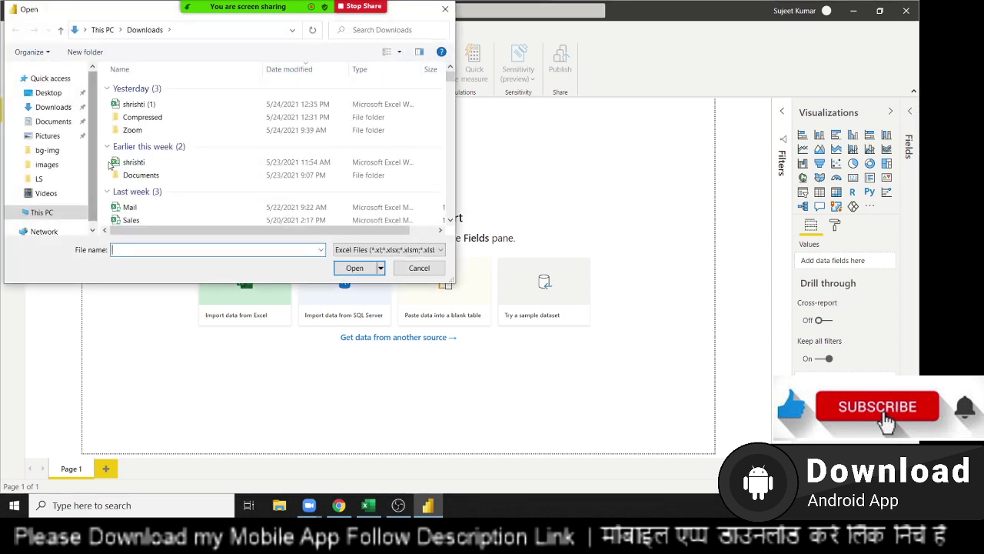
scroll(123, 163, down, 1)
scroll(131, 169, down, 2)
scroll(142, 181, down, 1)
scroll(149, 187, down, 2)
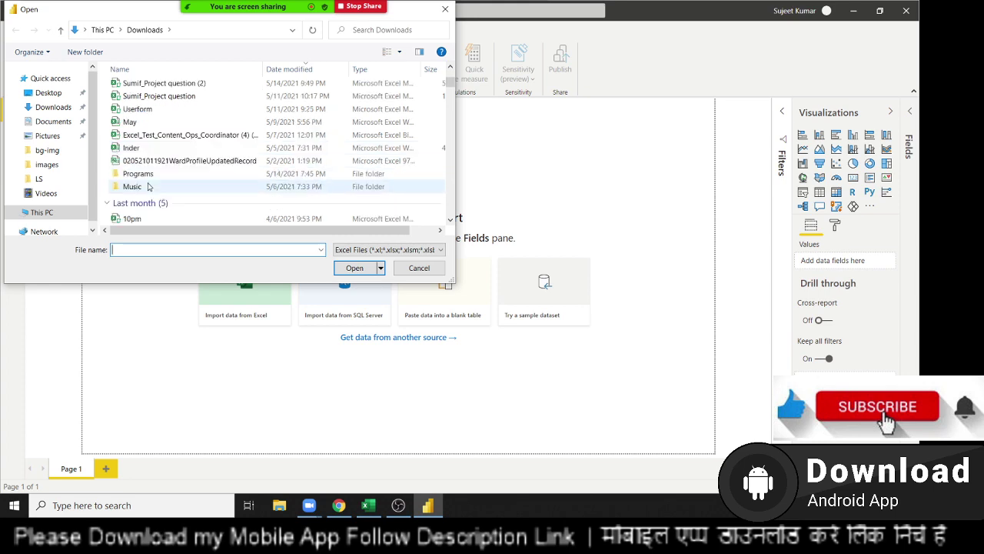
scroll(148, 186, down, 2)
click(143, 148)
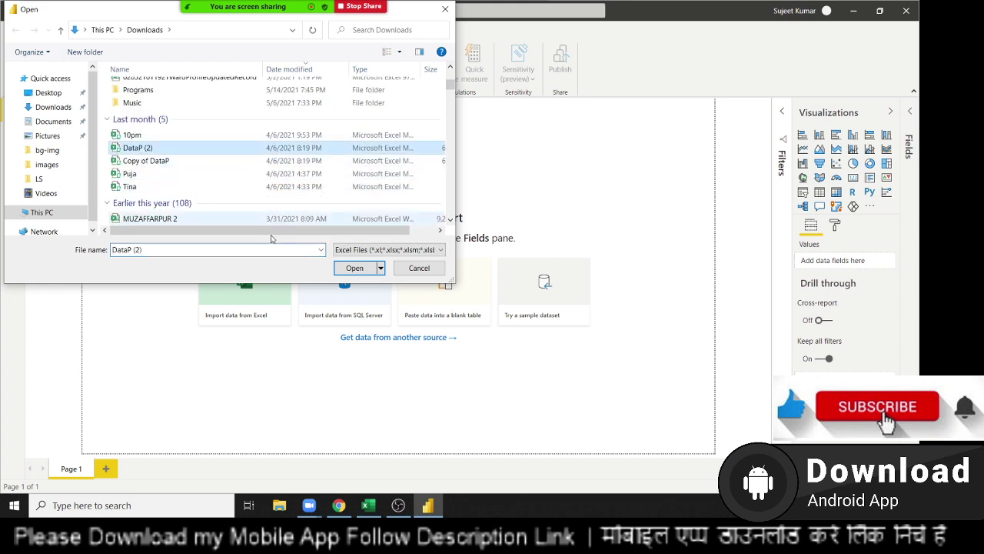
click(363, 270)
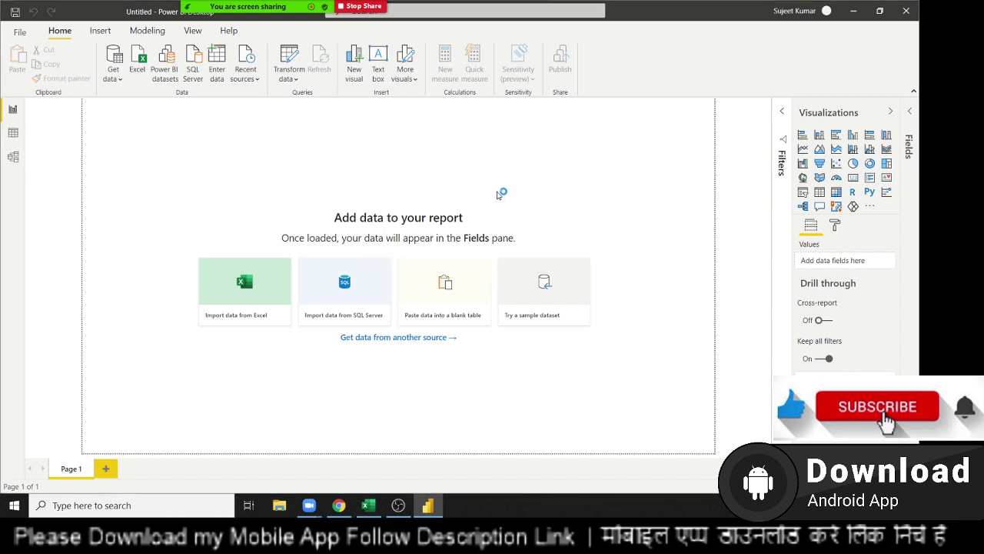
click(367, 508)
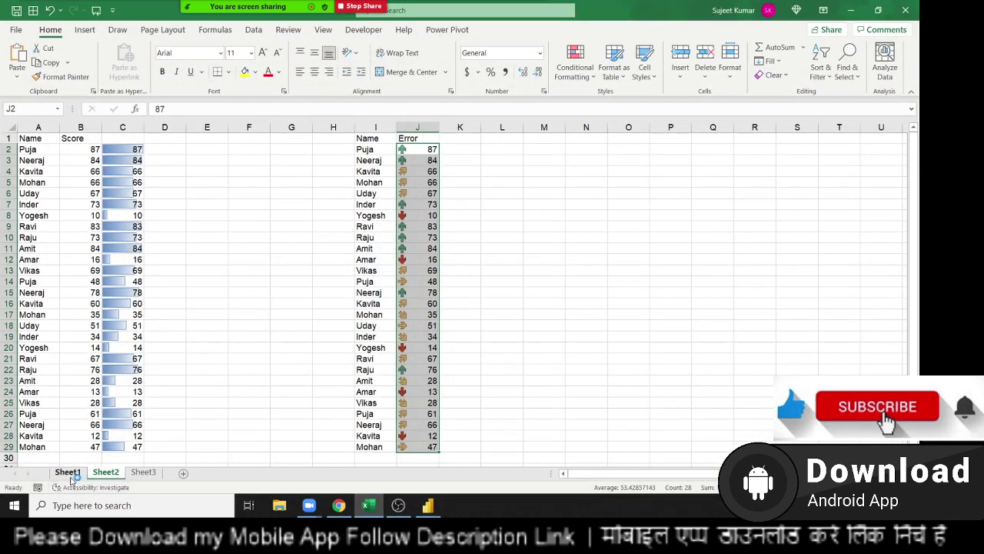
Step: On Sheet1, add the Name header and month headers filled from Jan through Oct
click(72, 472)
click(231, 292)
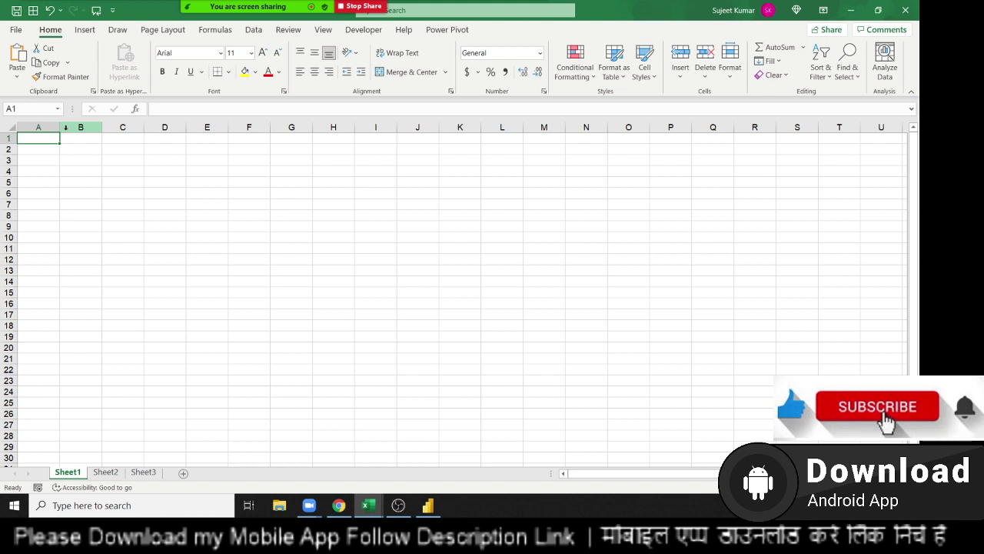
text(Name)
key(Tab)
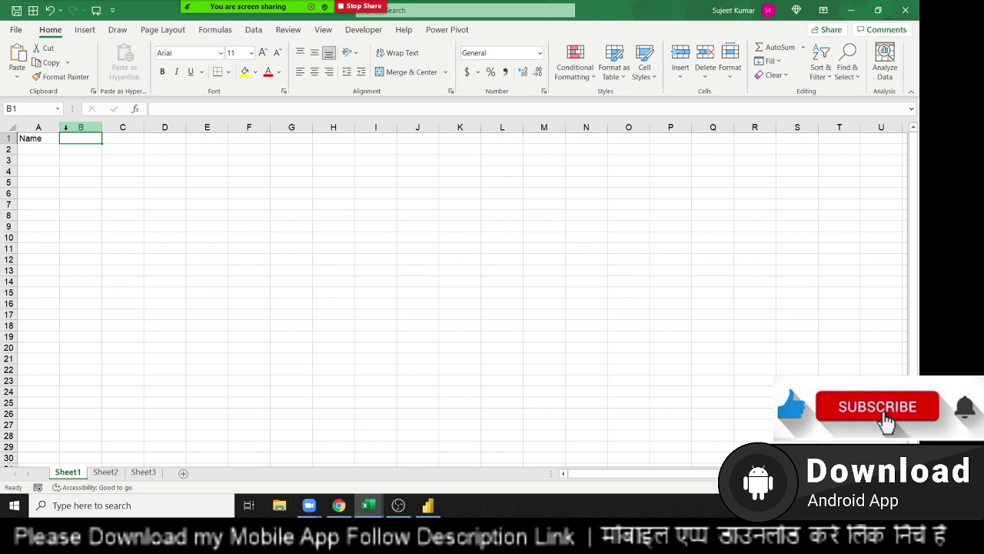
text(Jan)
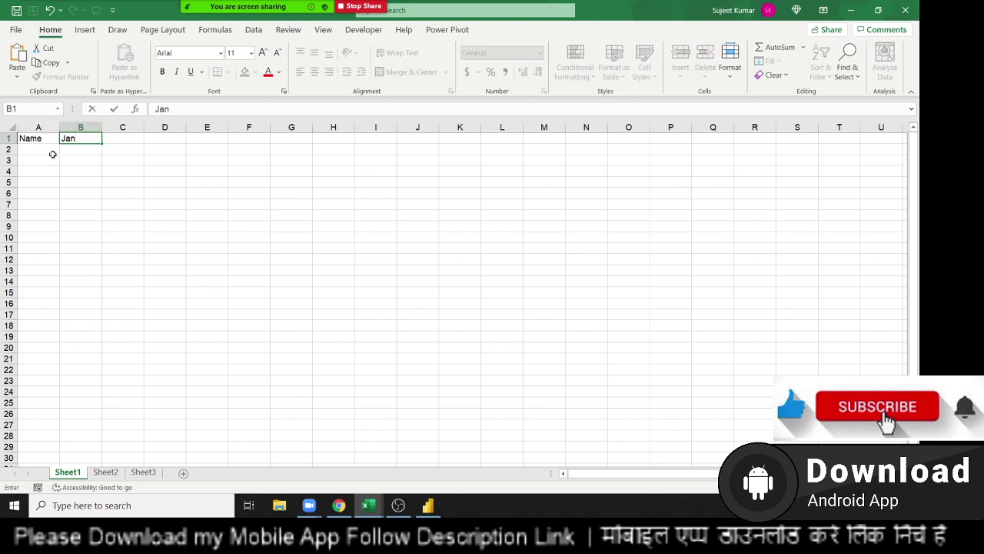
click(51, 154)
click(83, 139)
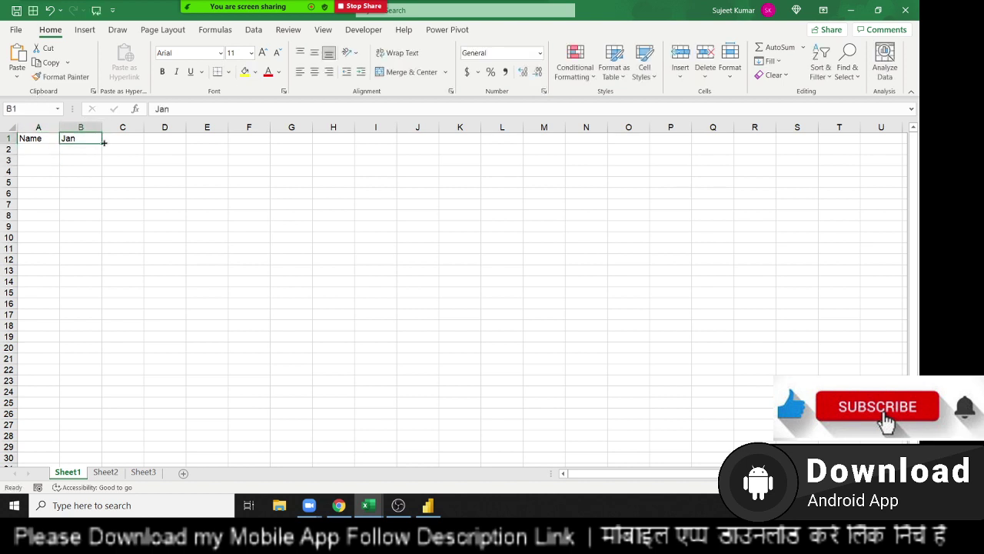
drag(102, 144, 487, 184)
Step: Enter Puja in A2 and fill the list of names down to A39
click(30, 154)
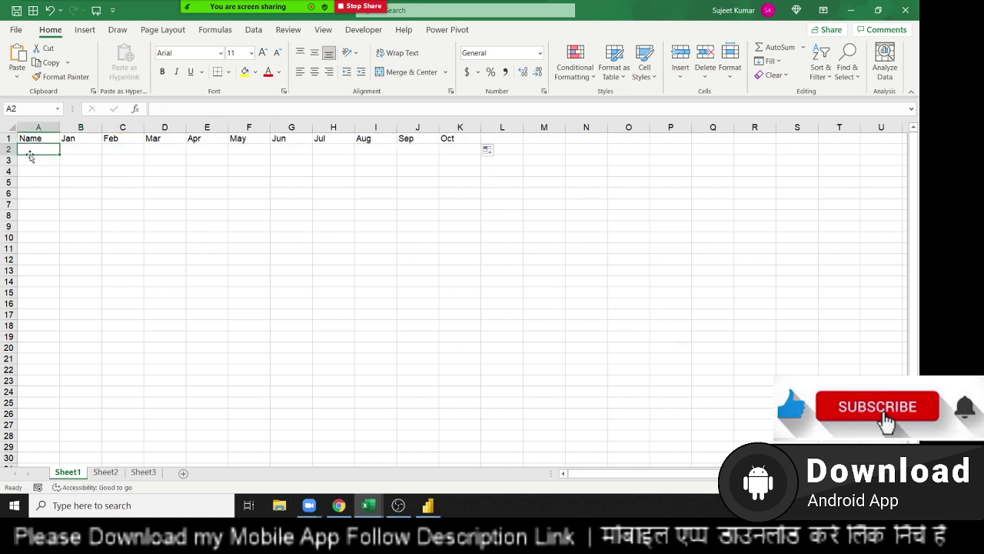
text(Puja)
key(Return)
click(30, 154)
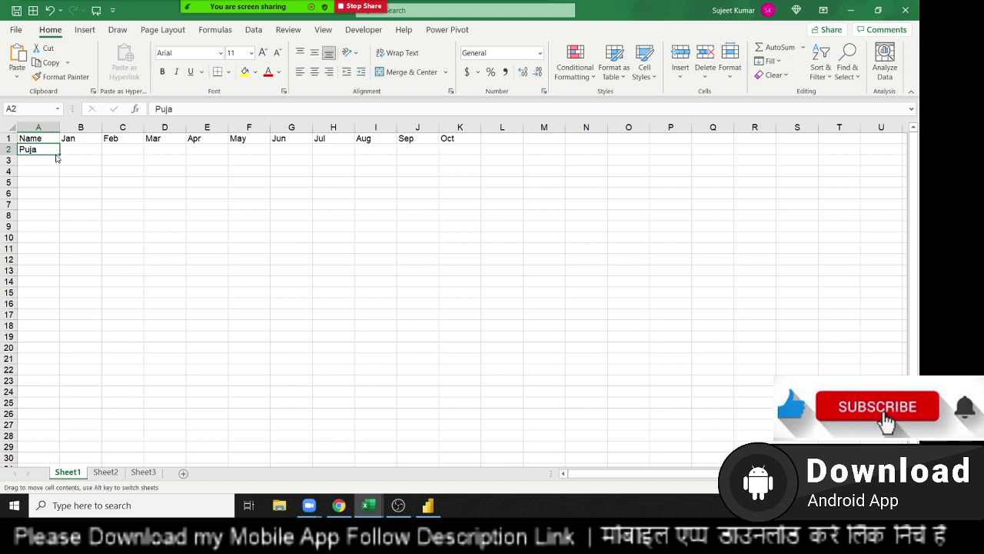
drag(56, 158, 47, 424)
Step: Enter a RANDBETWEEN random-score formula in B2 and fill it across row 2 to K2
key(Down)
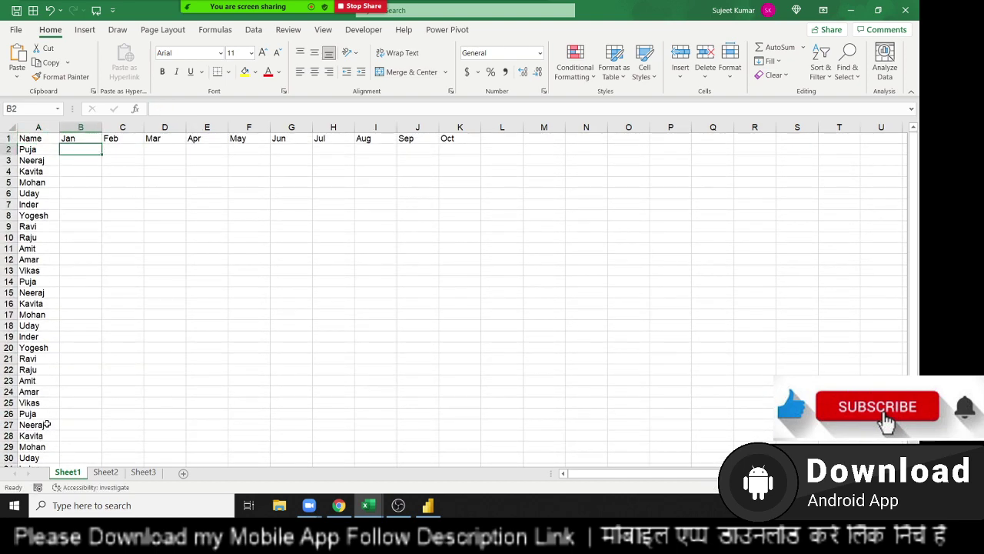
text(=)
key(Escape)
text(=ra)
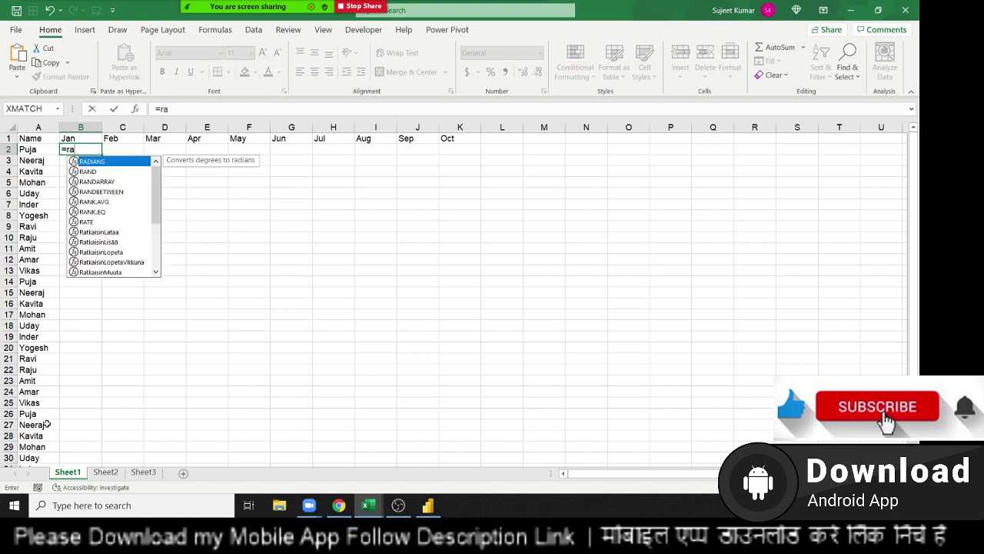
key(Down)
key(Down)
key(Down)
key(Tab)
text(10)
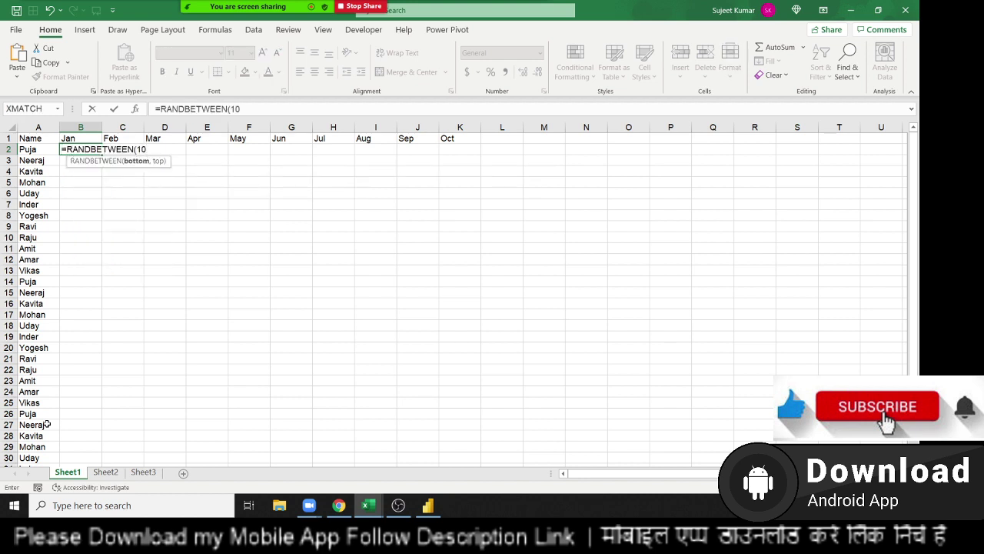
text(,99)
key(Return)
key(Up)
key(Up)
key(ctrl+Right)
key(Down)
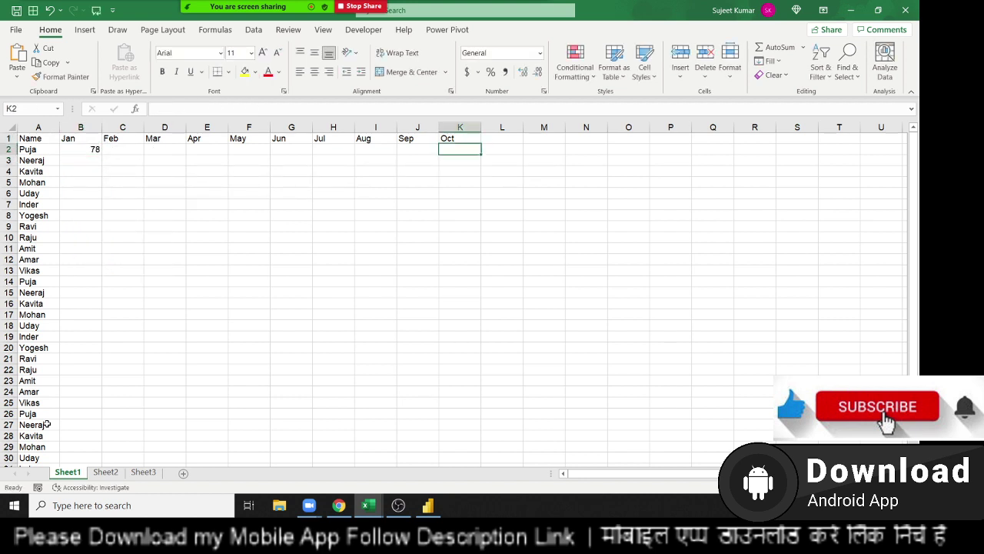
key(ctrl+shift+Left)
key(ctrl+r)
Step: Copy the row 2 formulas down through row 39 to fill B2:K39
key(ctrl+c)
key(Left)
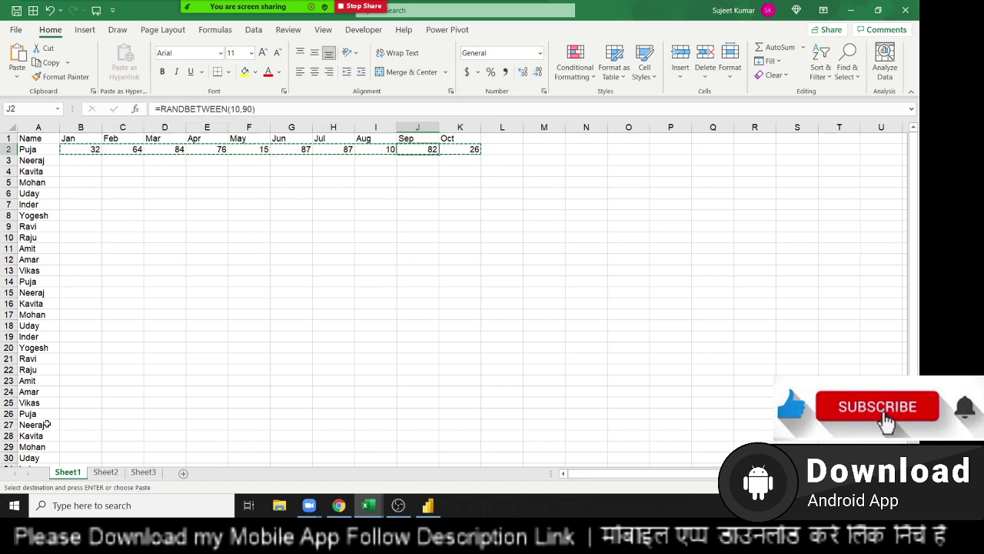
key(Home)
key(Down)
key(Right)
key(Left)
key(ctrl+Down)
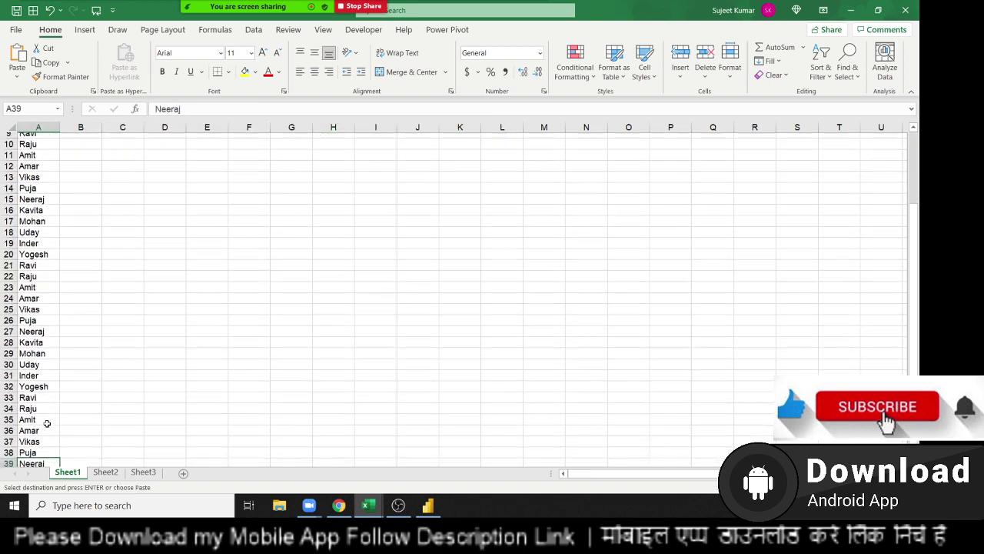
key(Right)
key(ctrl+shift+Up)
key(ctrl+v)
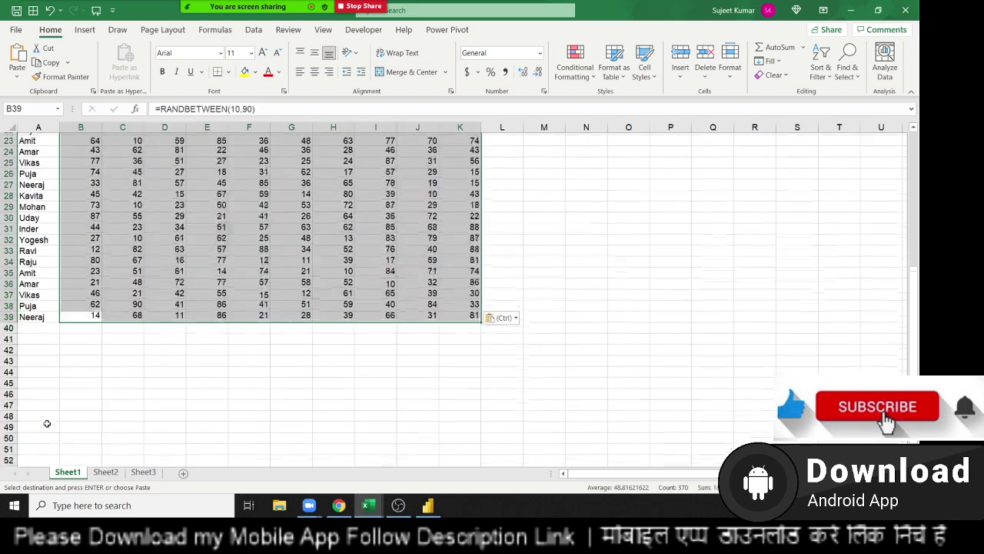
key(ctrl+Up)
key(Escape)
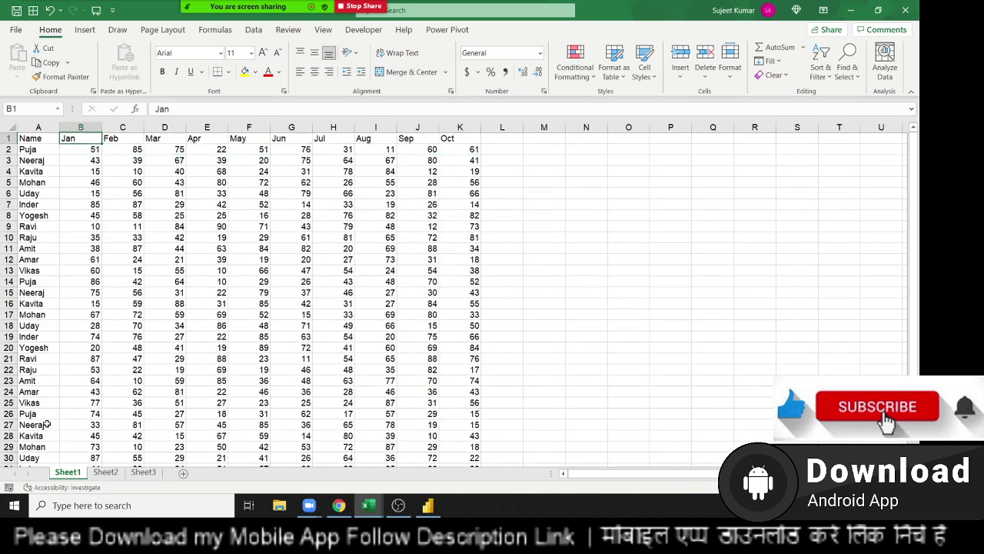
key(shift+space)
Step: Insert blank rows above the table and title A1 'Data Summary 2021'
key(ctrl+shift+plus)
key(ctrl+shift+plus)
key(ctrl+shift+plus)
key(ctrl+shift+plus)
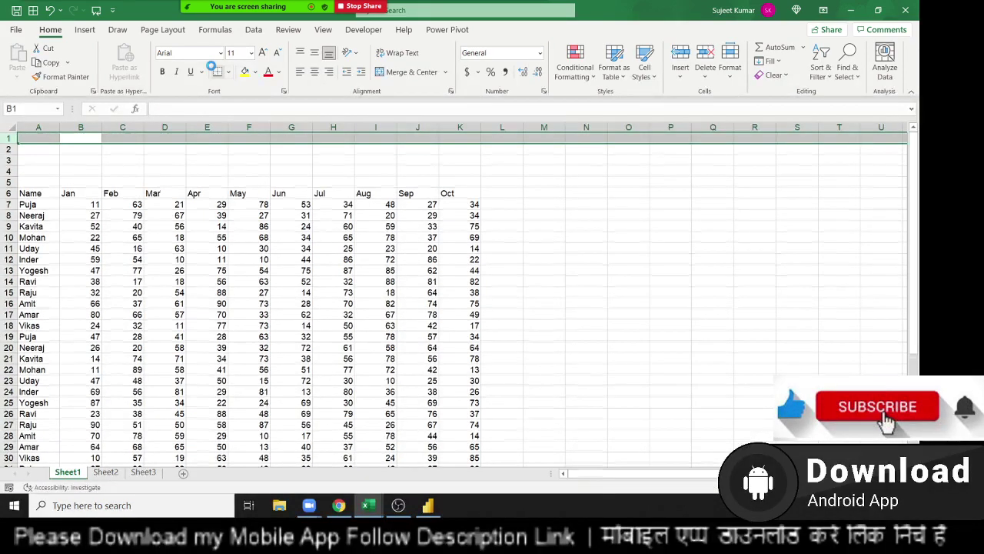
key(ctrl+shift+plus)
key(ctrl+shift+plus)
key(Down)
key(Up)
key(Left)
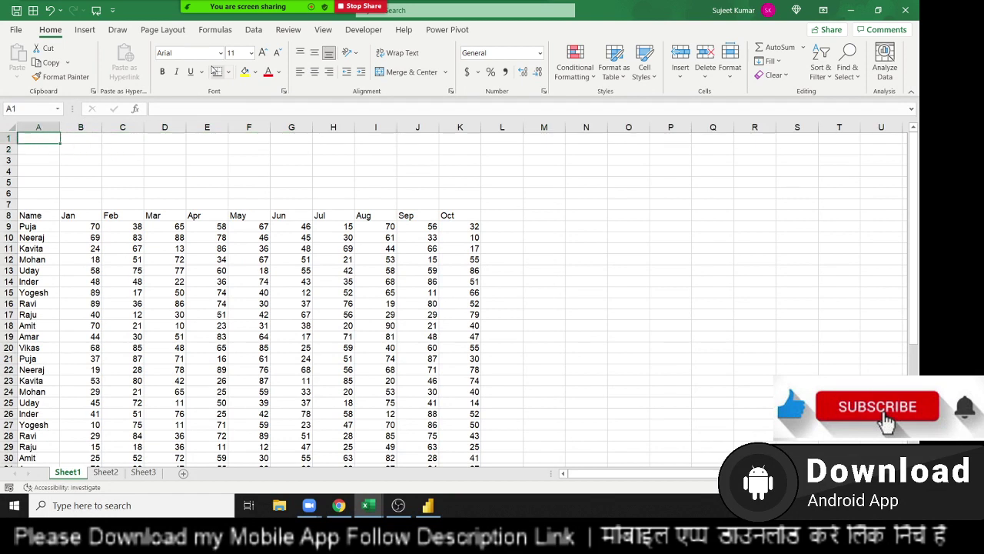
text(Data)
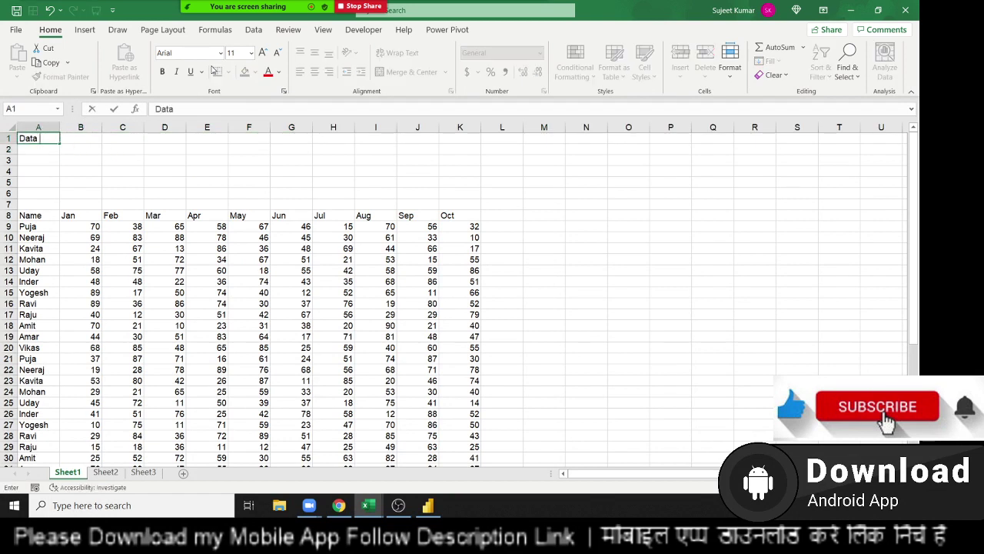
text( Summary )
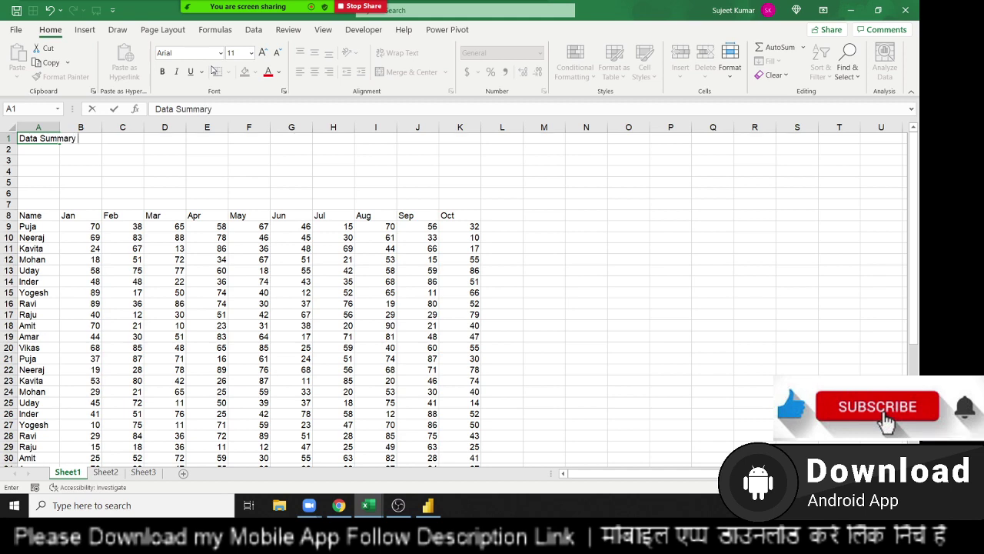
text(2021)
key(Return)
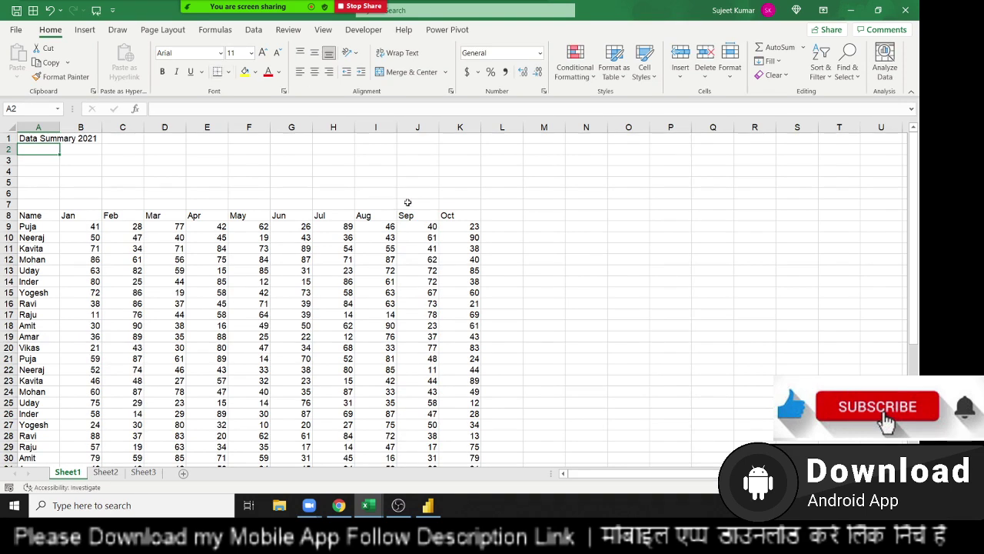
Step: Copy the B9:K46 scores and paste them back as fixed values
click(100, 227)
key(ctrl+shift+Right)
key(ctrl+shift+Down)
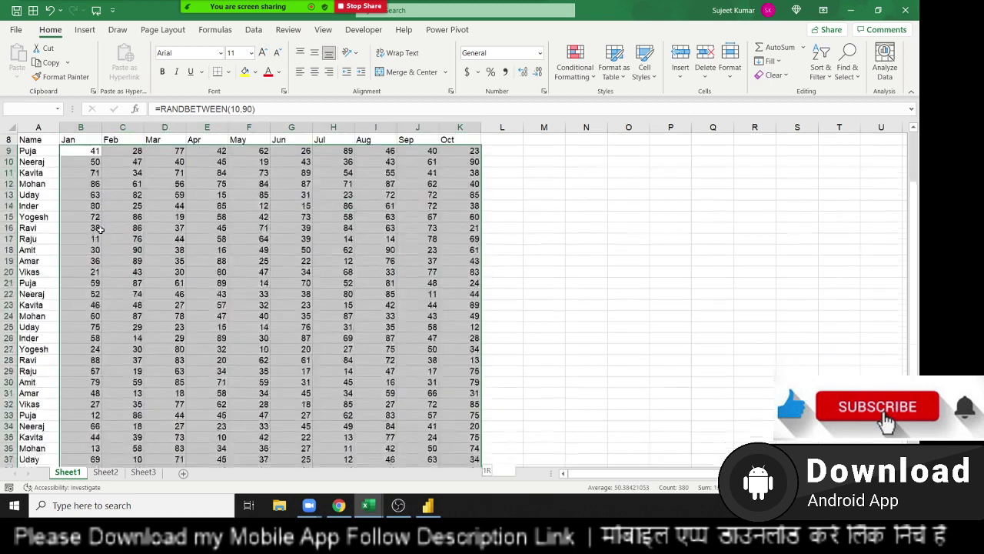
key(ctrl+c)
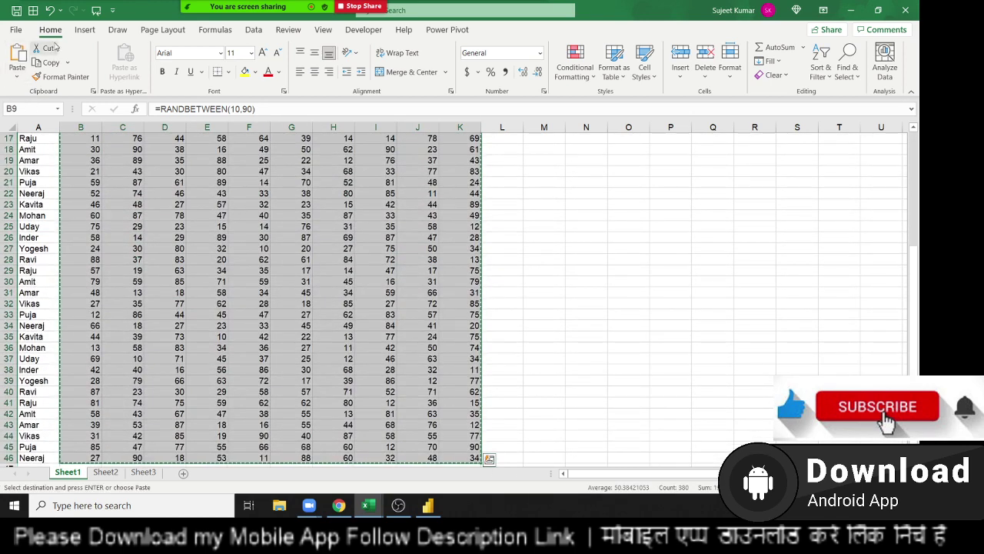
click(85, 29)
click(50, 29)
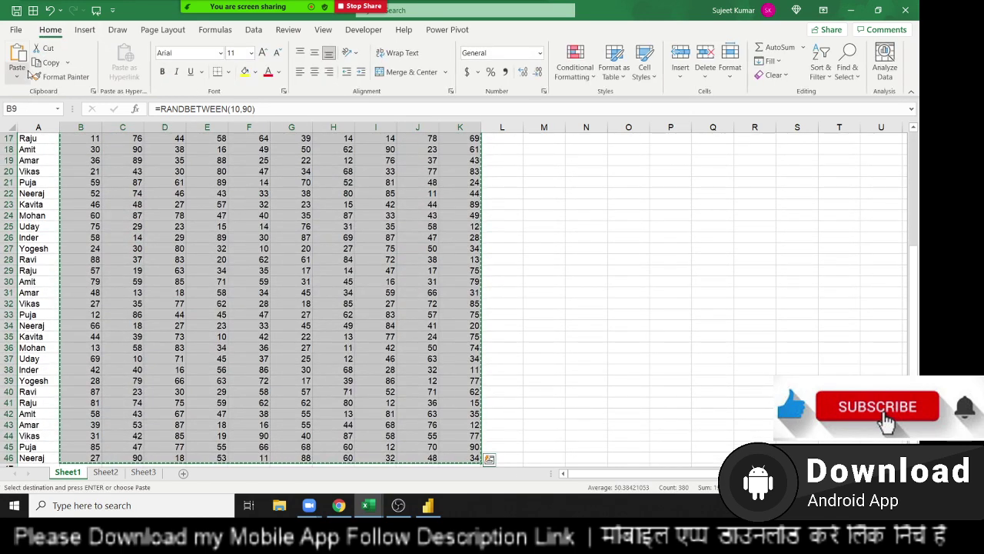
click(27, 74)
key(Escape)
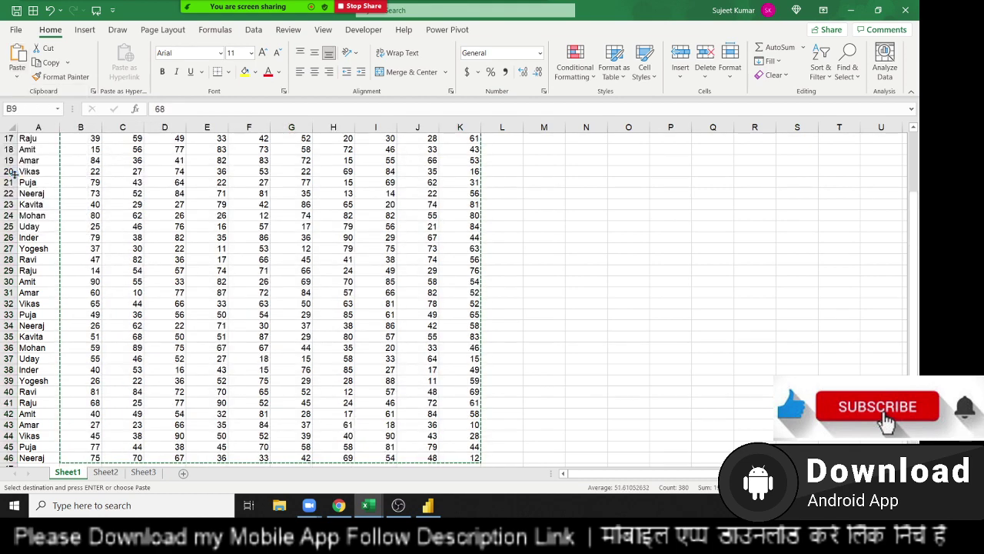
scroll(43, 178, up, 5)
key(Escape)
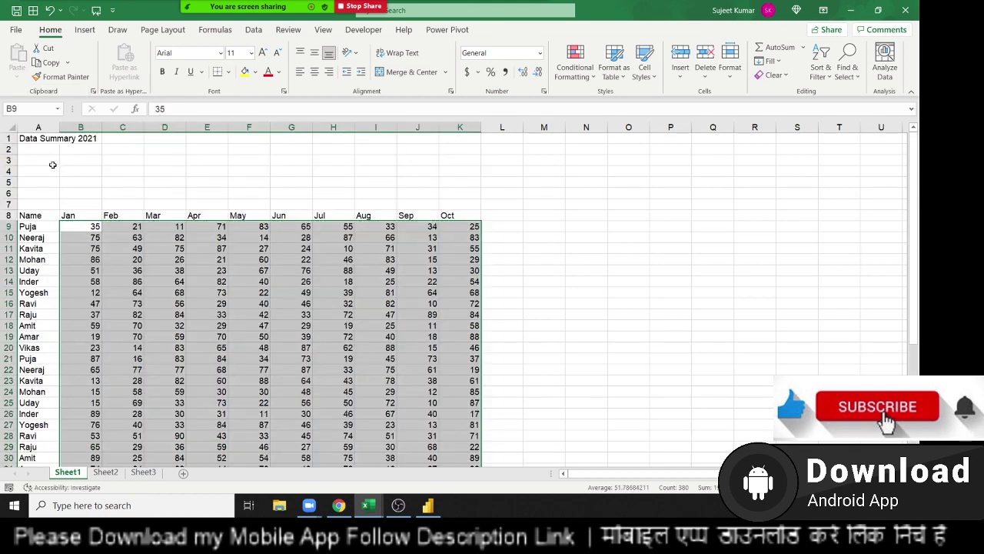
click(61, 158)
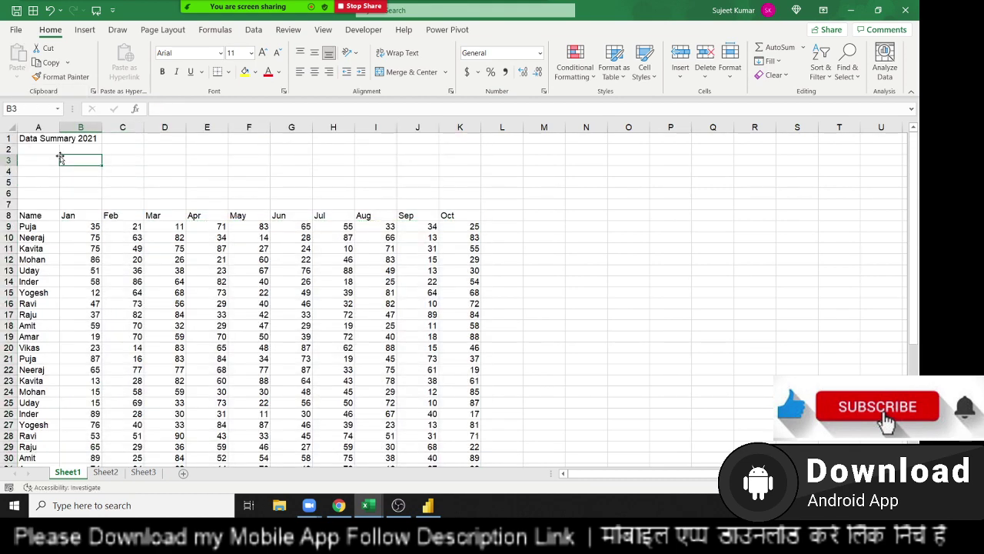
Step: Select the data block A8:K46 from the Name header to the last row
key(ctrl+Home)
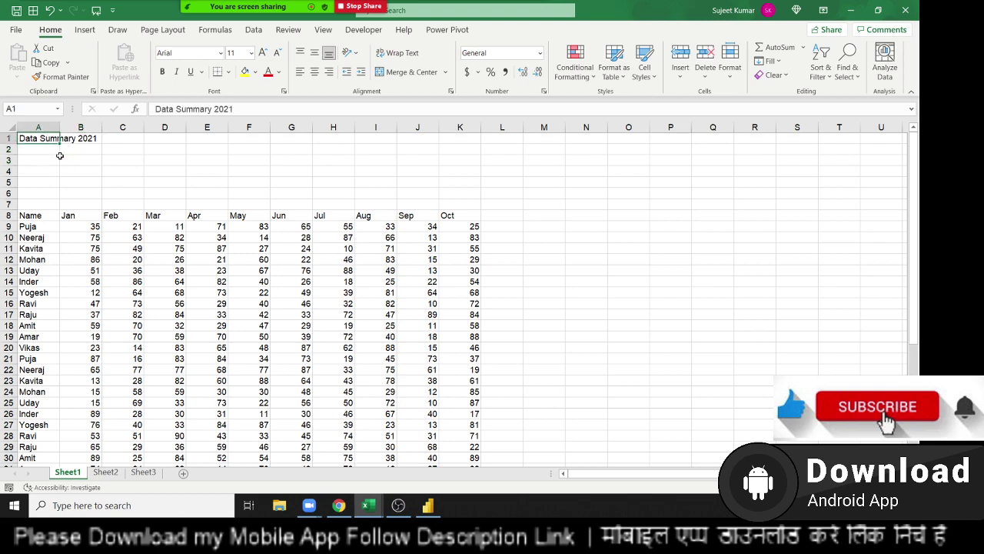
key(Down)
key(Down)
key(Down)
key(Down)
key(Down)
key(Down)
key(Down)
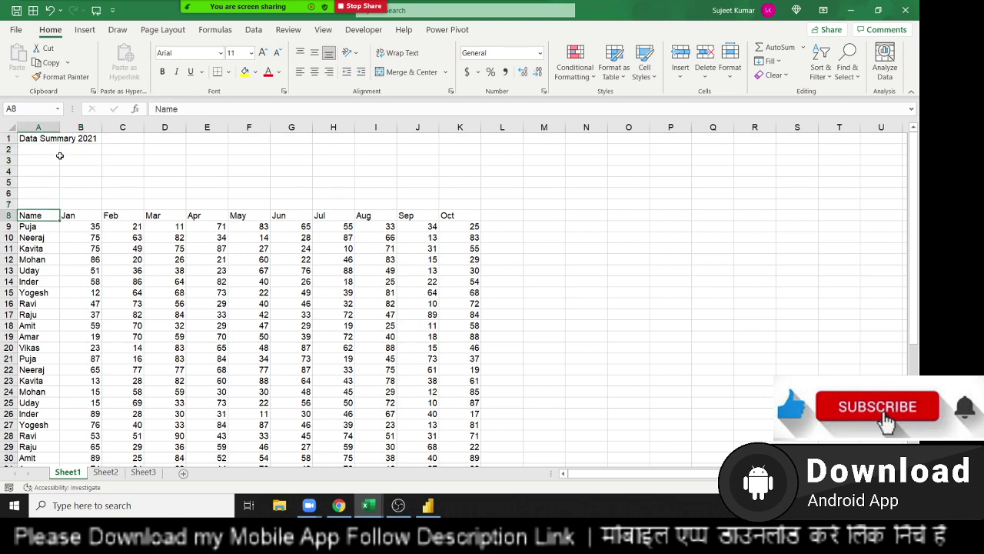
key(ctrl+shift+Right)
key(ctrl+shift+Down)
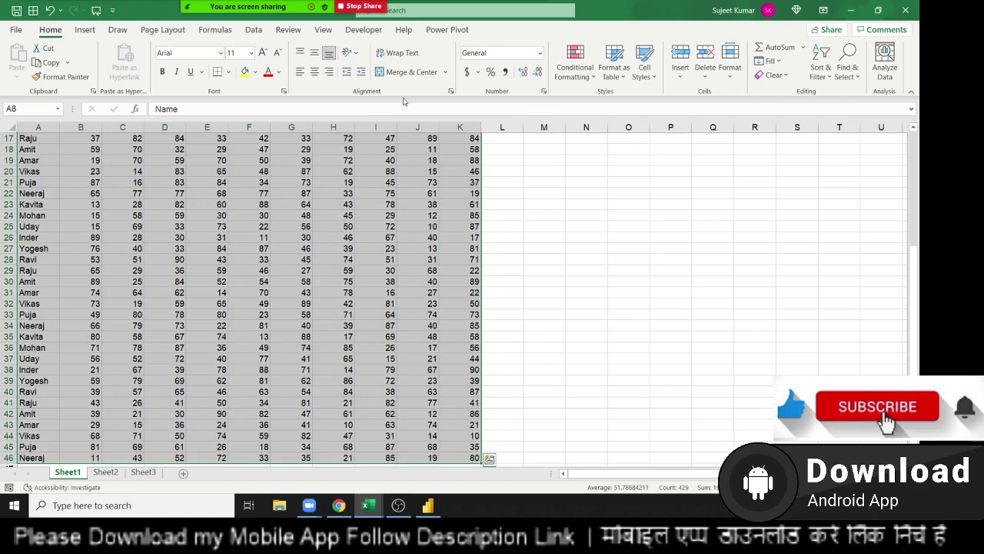
Step: Convert A8:K46 into an Excel table with headers
click(84, 29)
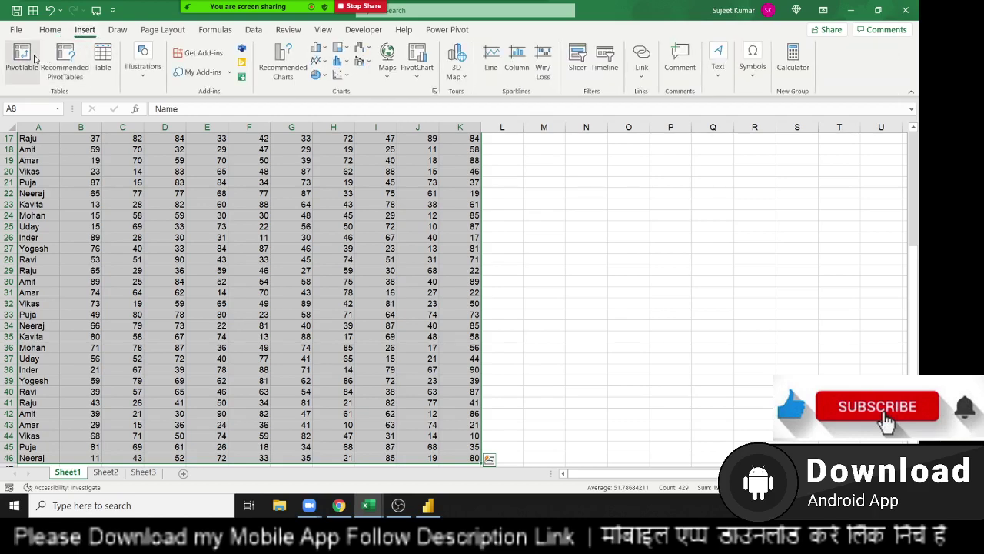
click(32, 60)
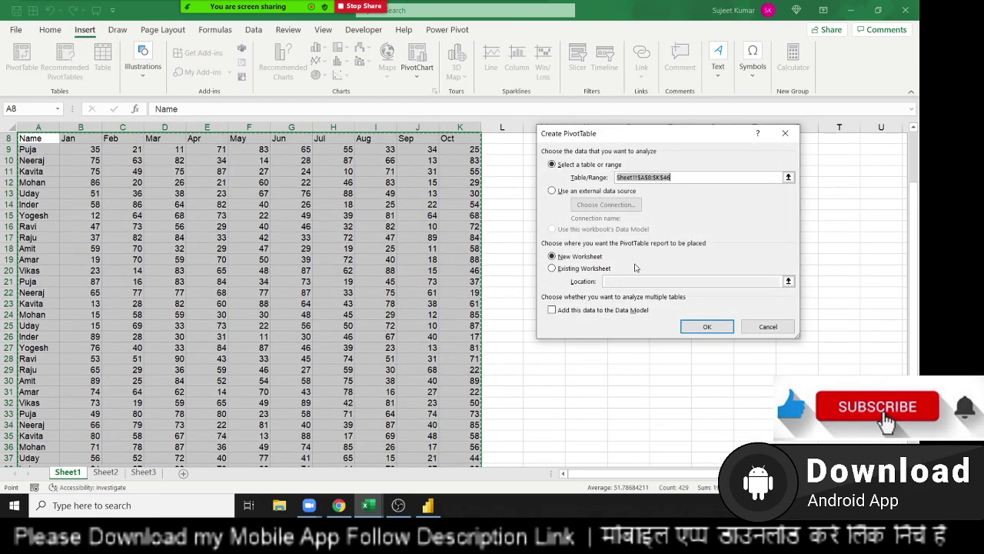
key(Escape)
click(102, 57)
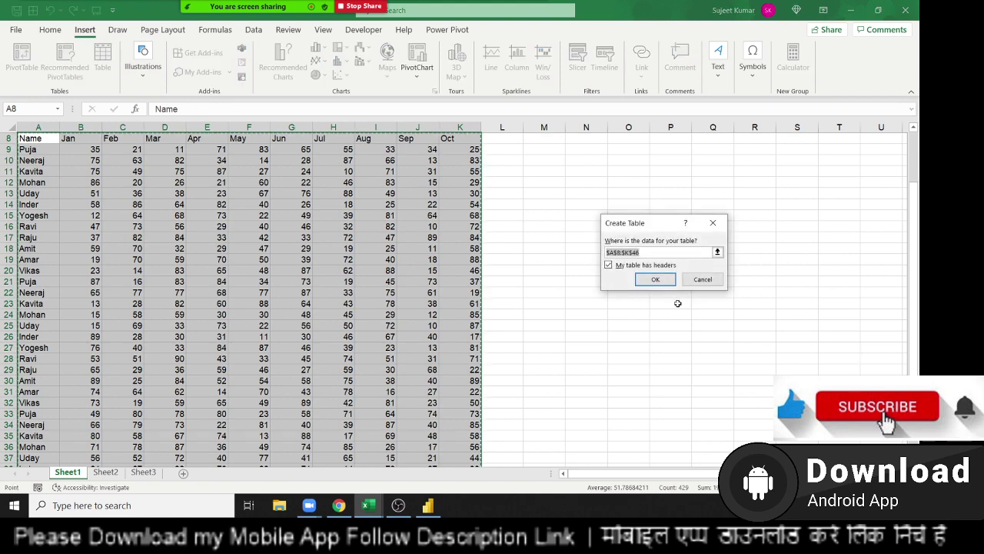
click(655, 279)
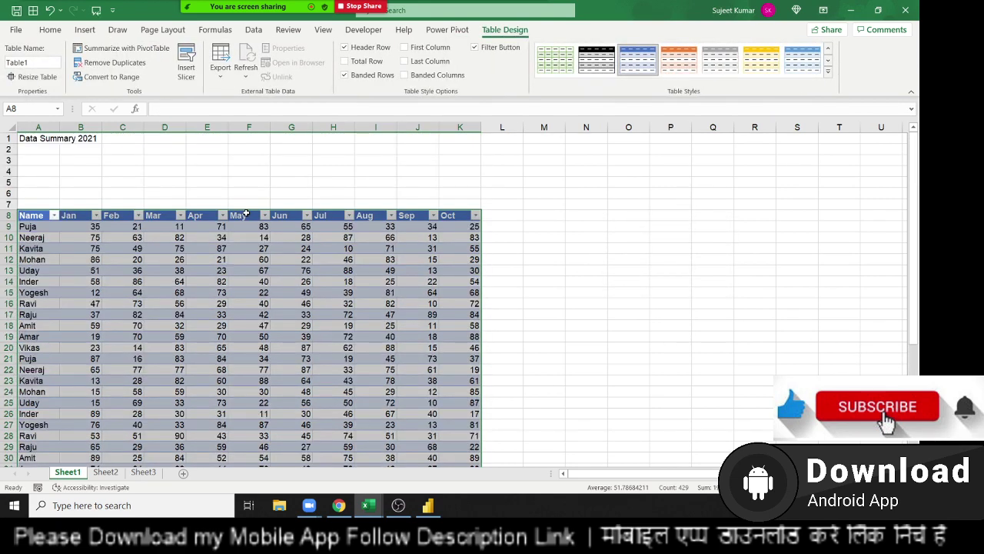
Step: Save the workbook as BIDAT in the Downloads folder
click(16, 10)
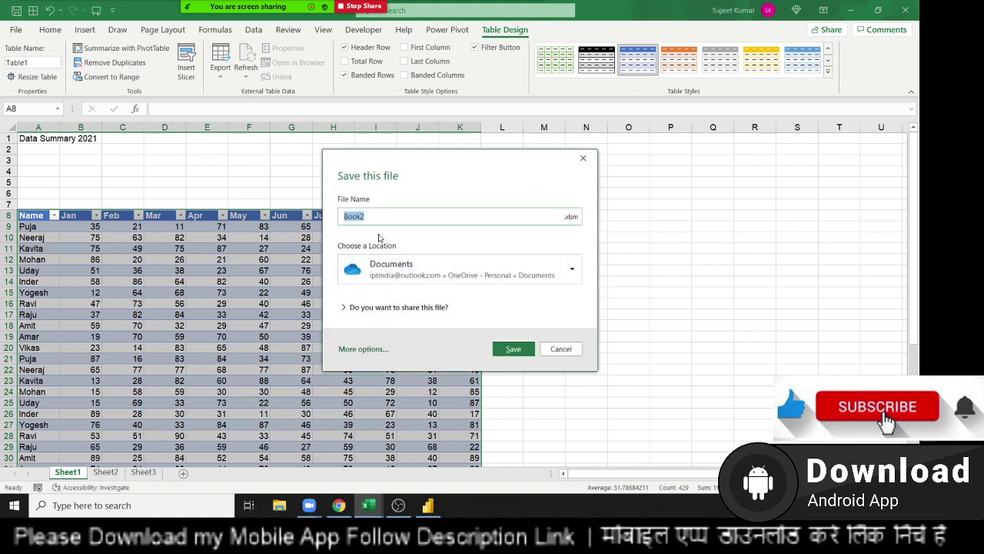
text(BIU)
right_click(346, 220)
click(473, 273)
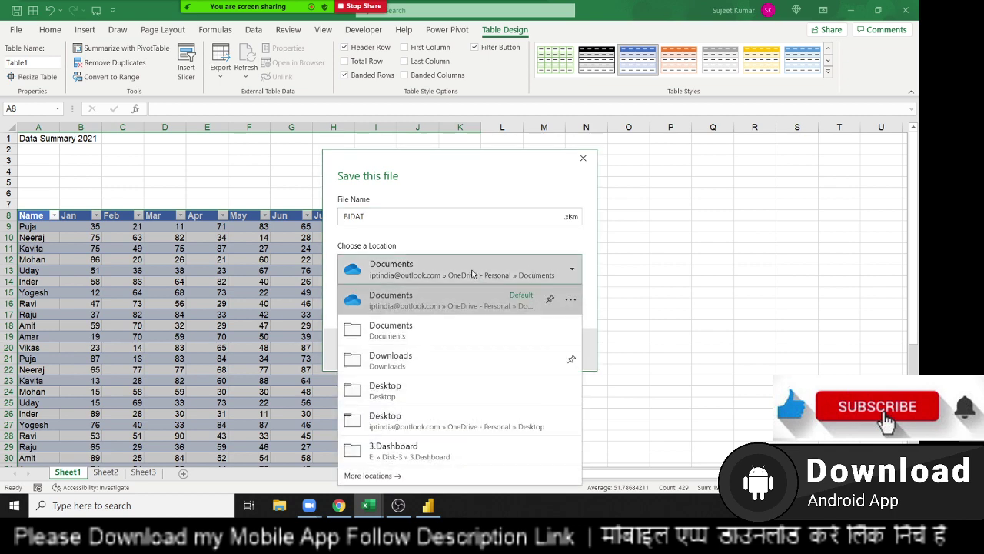
click(447, 353)
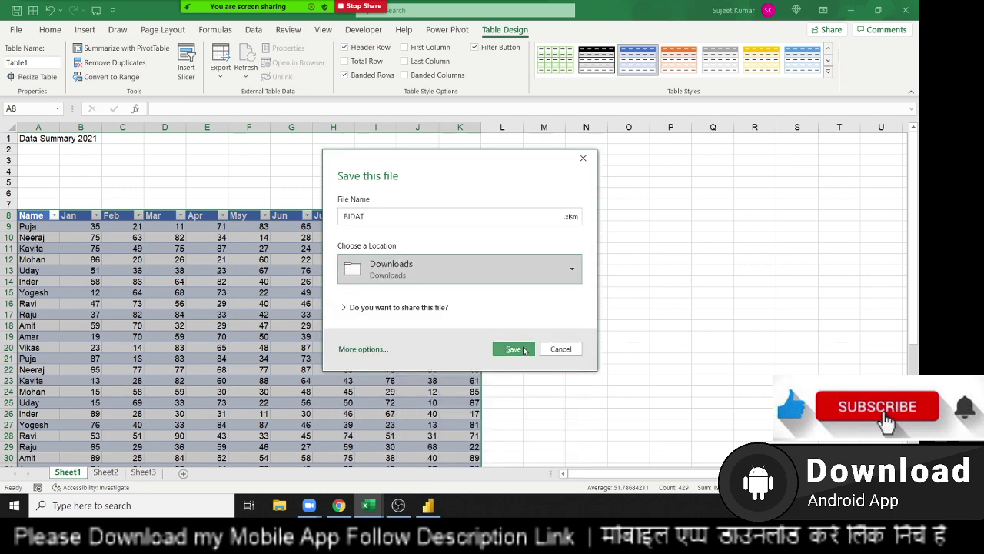
click(522, 347)
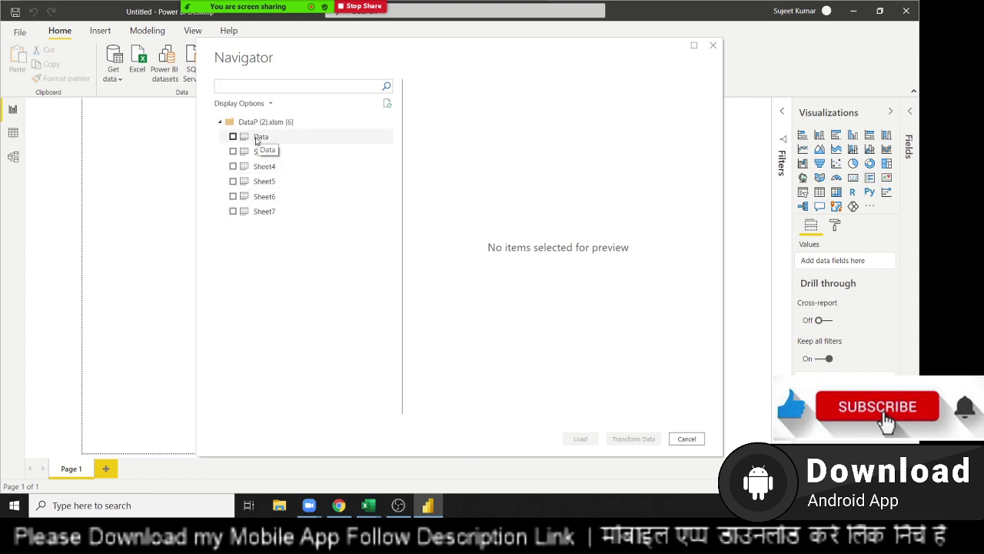
Step: Preview then deselect the Data sheet in the DataP (2).xlsm Navigator, leaving nothing loaded
click(233, 137)
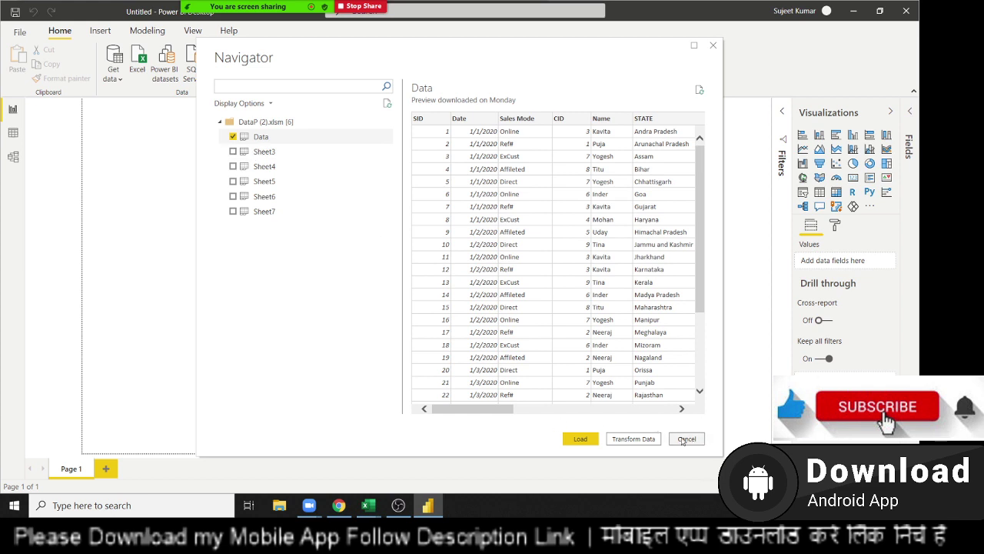
click(233, 137)
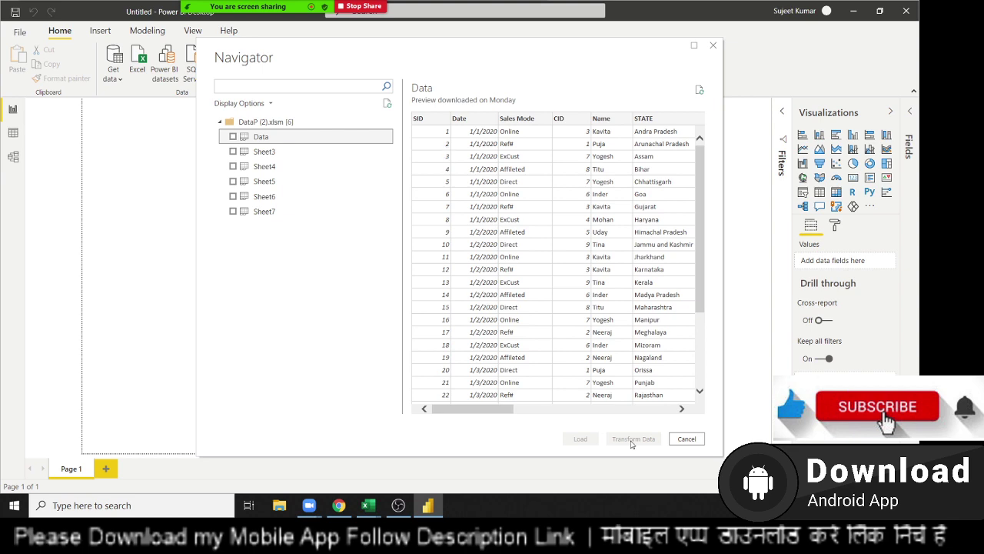
key(alt+Tab)
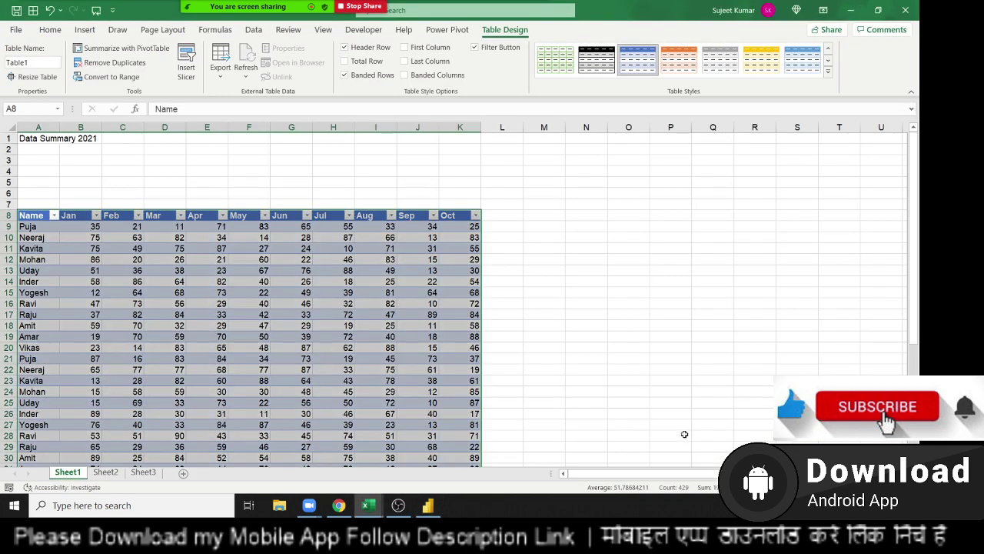
key(alt+Tab)
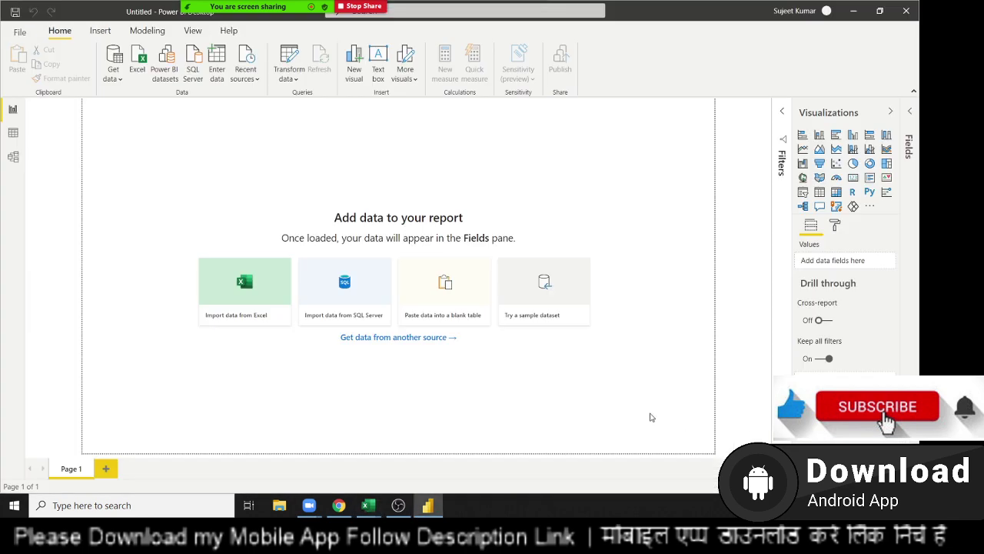
click(141, 75)
click(154, 105)
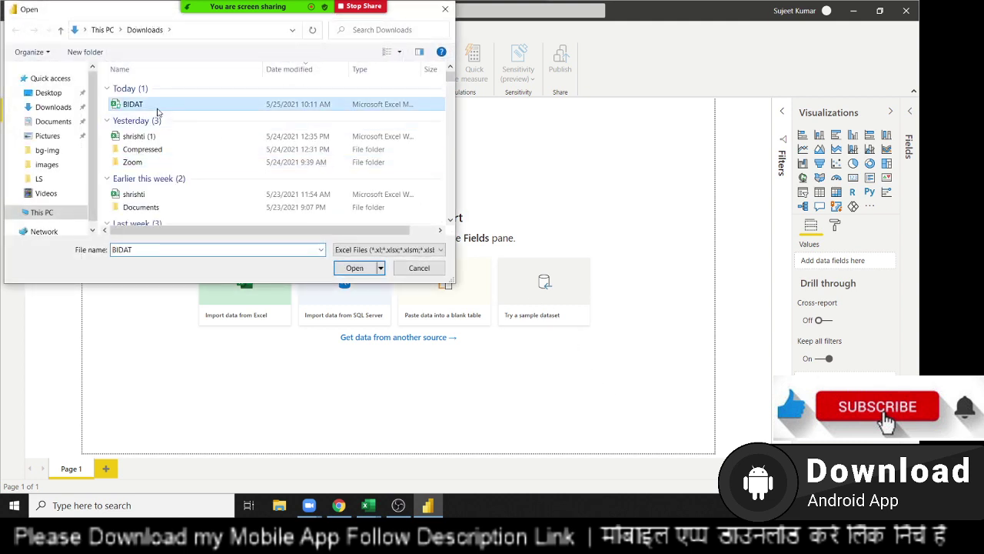
click(355, 269)
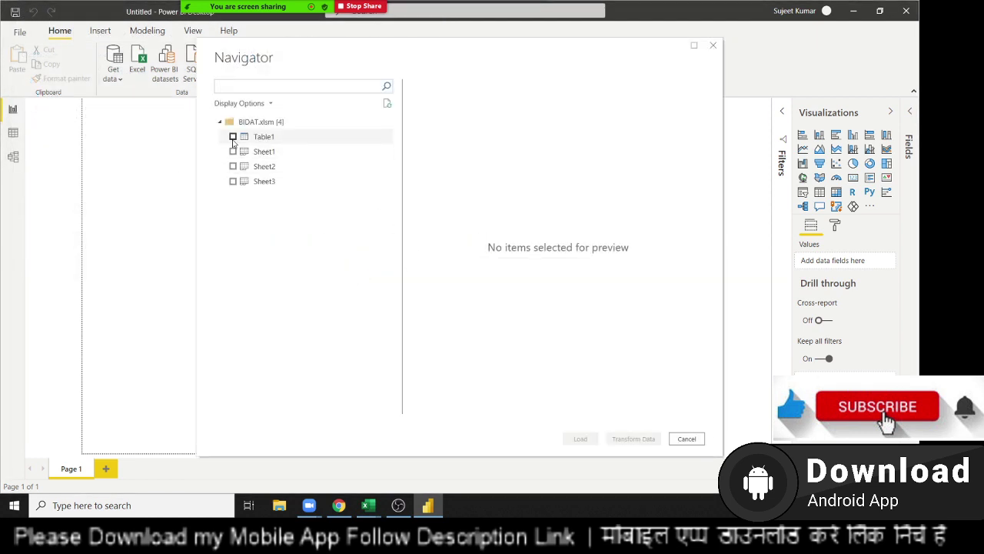
click(262, 154)
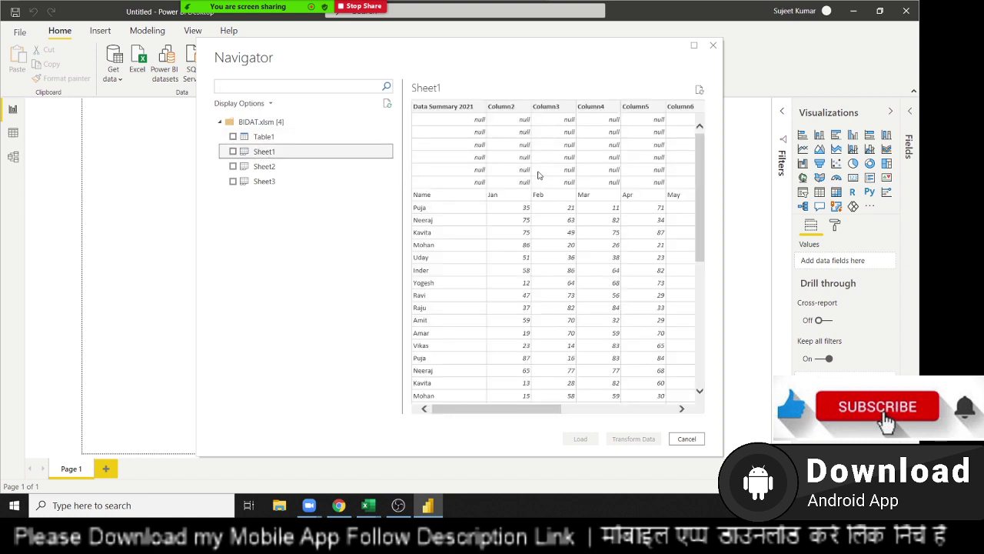
scroll(564, 255, down, 3)
scroll(563, 254, up, 3)
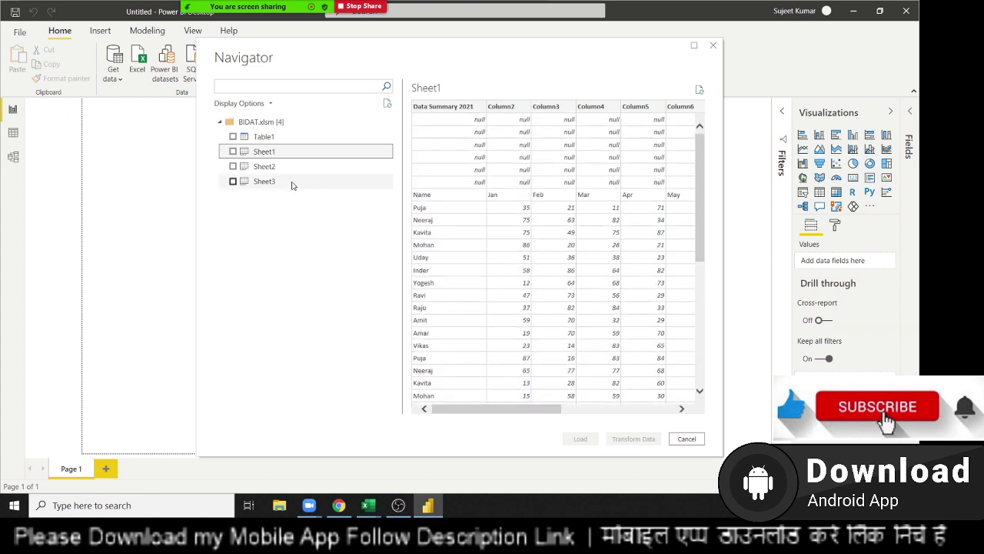
click(265, 138)
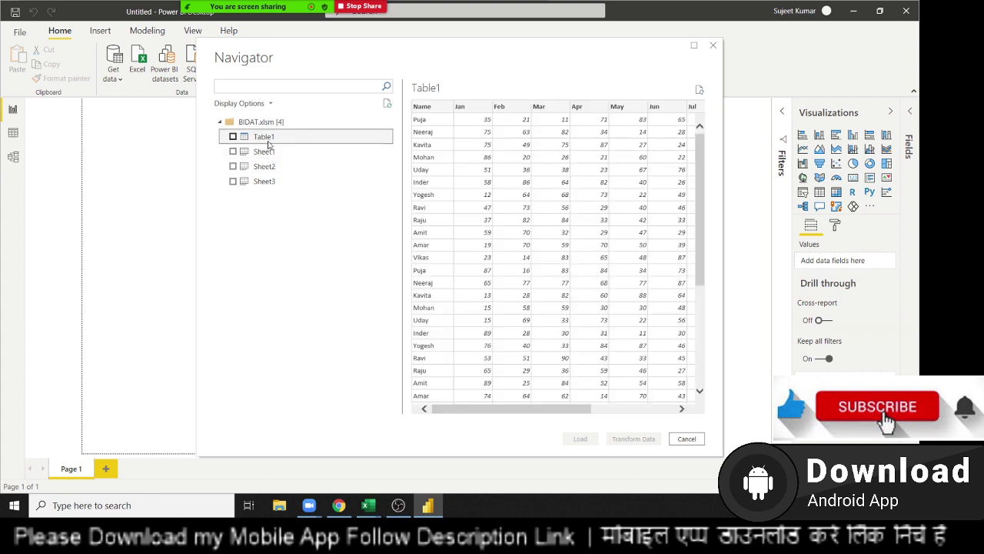
scroll(622, 246, down, 5)
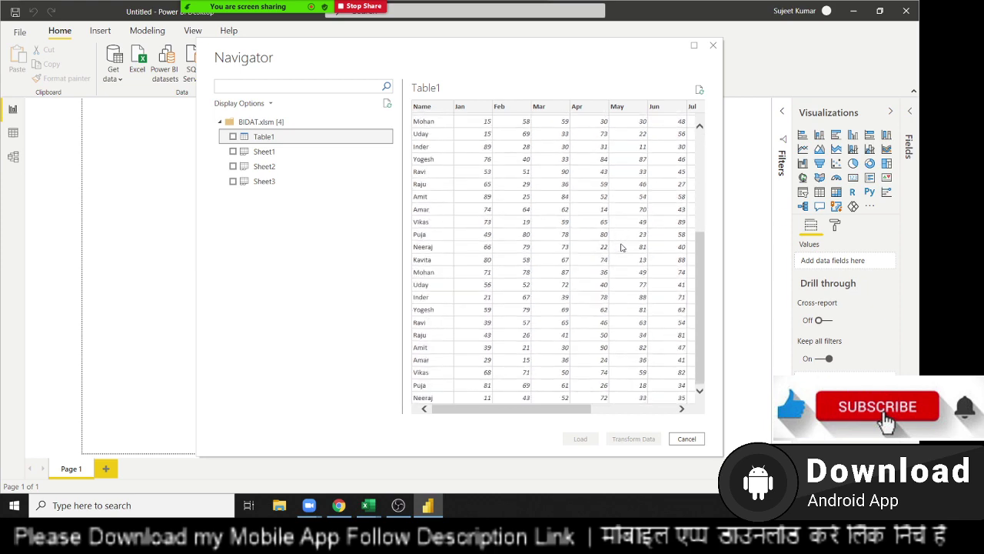
scroll(622, 246, up, 5)
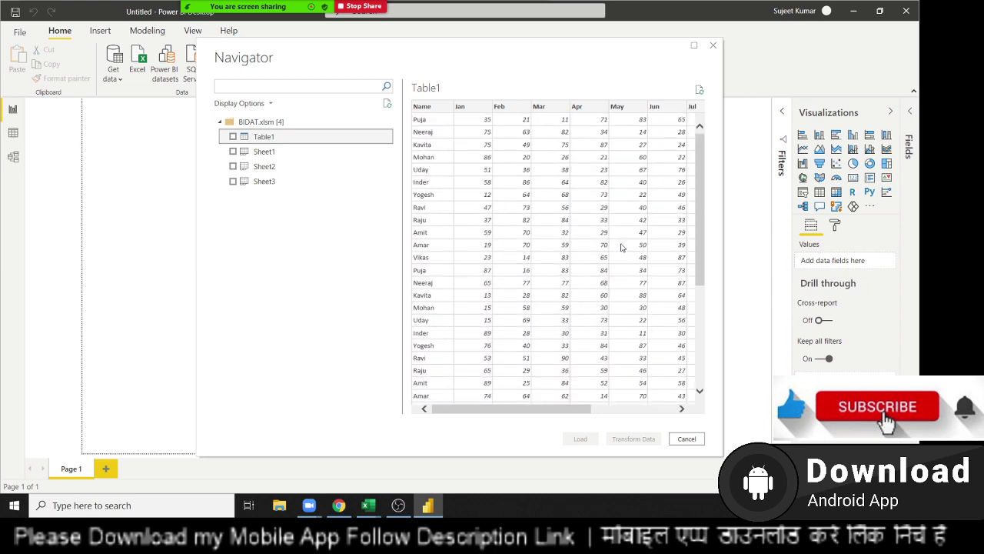
click(264, 152)
click(263, 138)
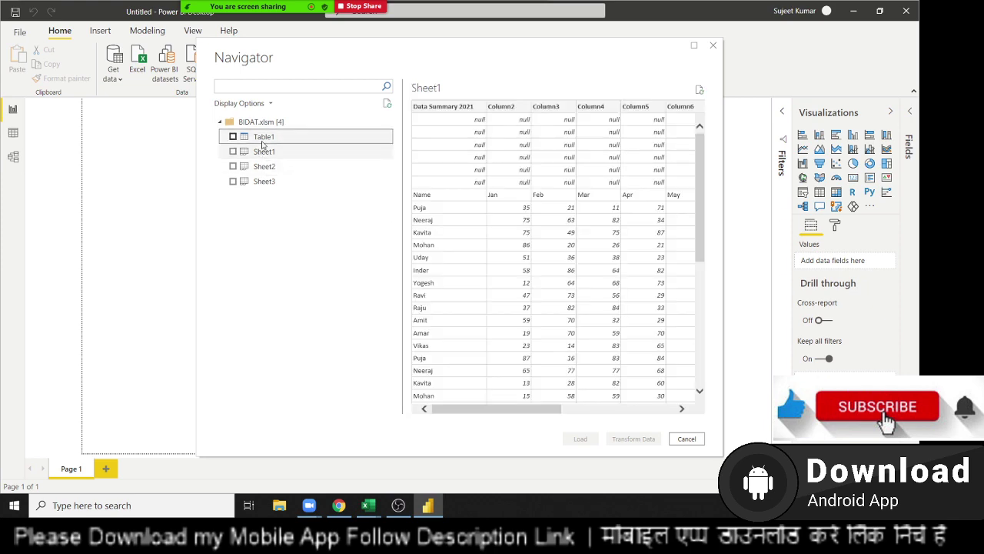
click(265, 154)
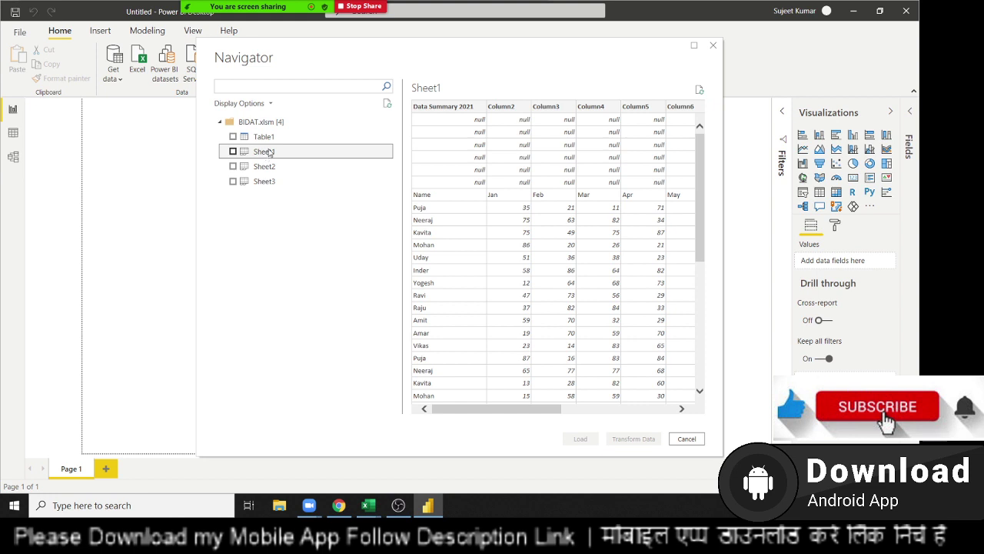
click(271, 141)
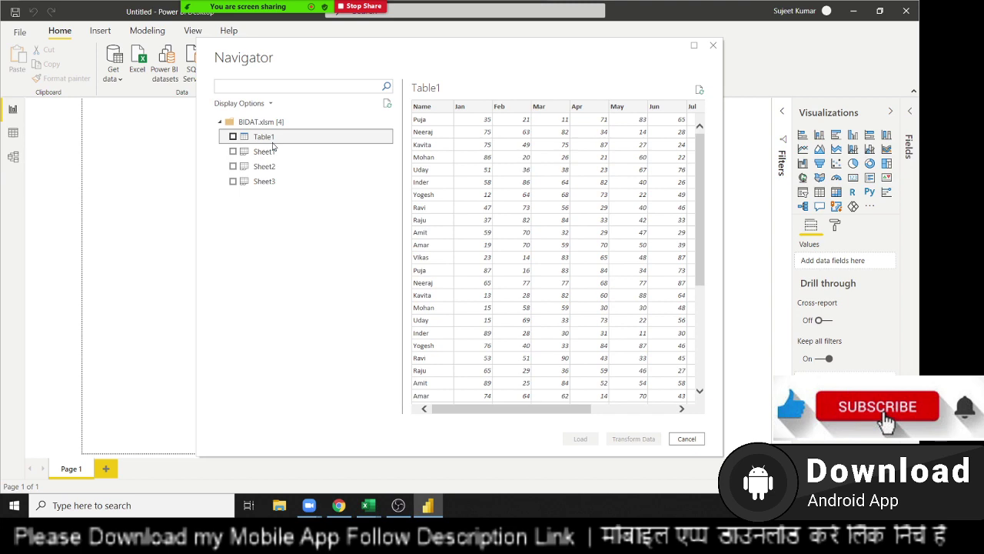
click(713, 44)
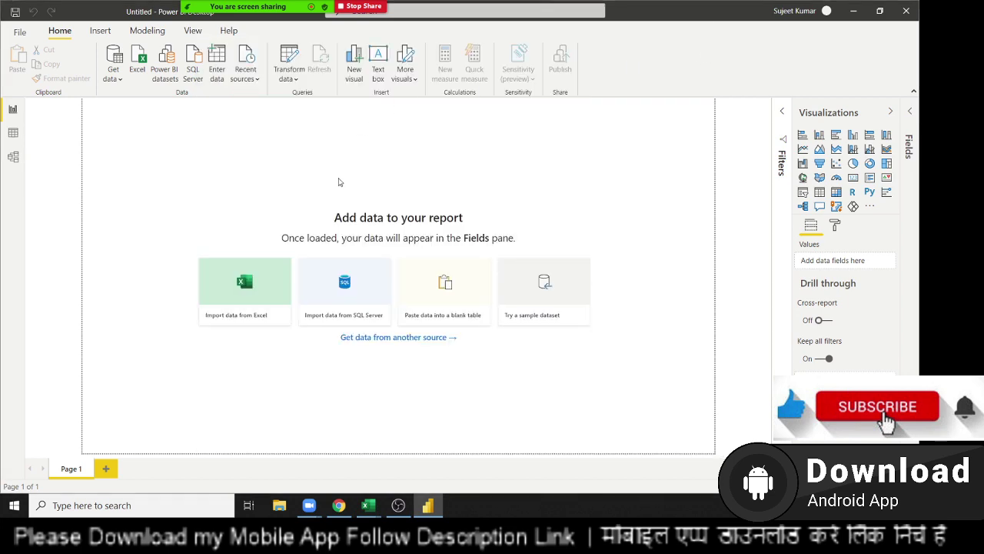
Step: Copy the Name table from Sheet1 and paste it onto Sheet2
key(alt+Tab)
key(ctrl+a)
scroll(92, 331, down, 3)
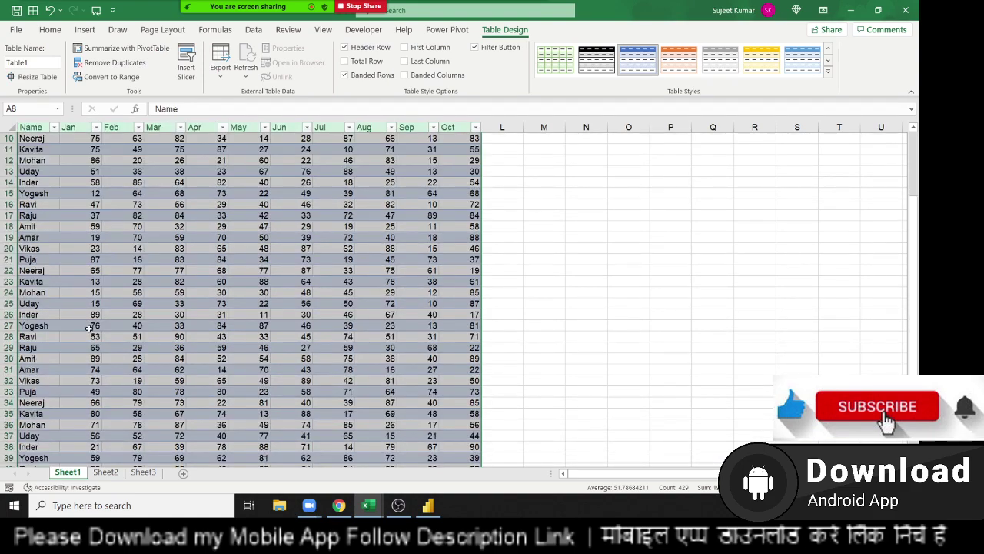
key(ctrl+Home)
key(Down)
key(Down)
key(Down)
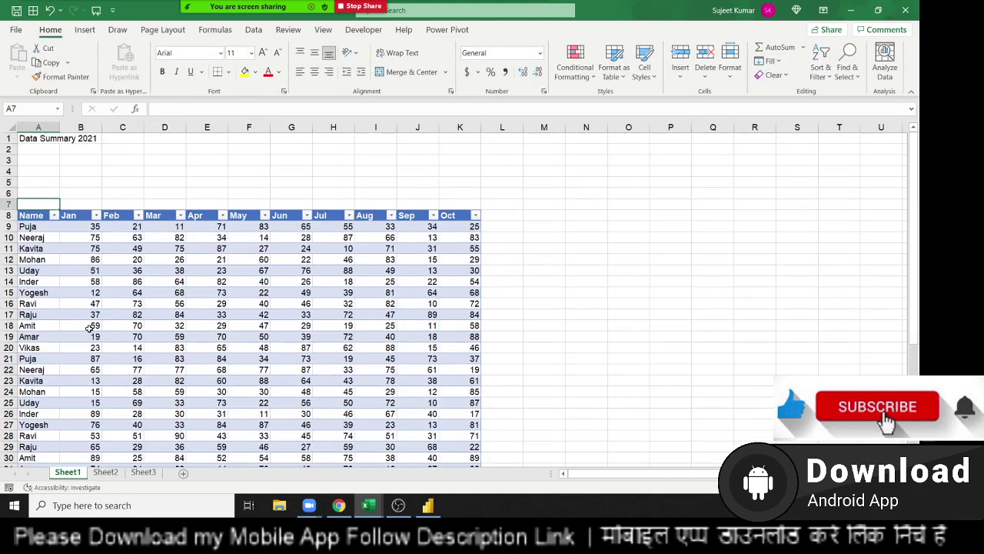
key(Down)
key(ctrl+shift+Right)
key(ctrl+shift+Down)
key(ctrl+c)
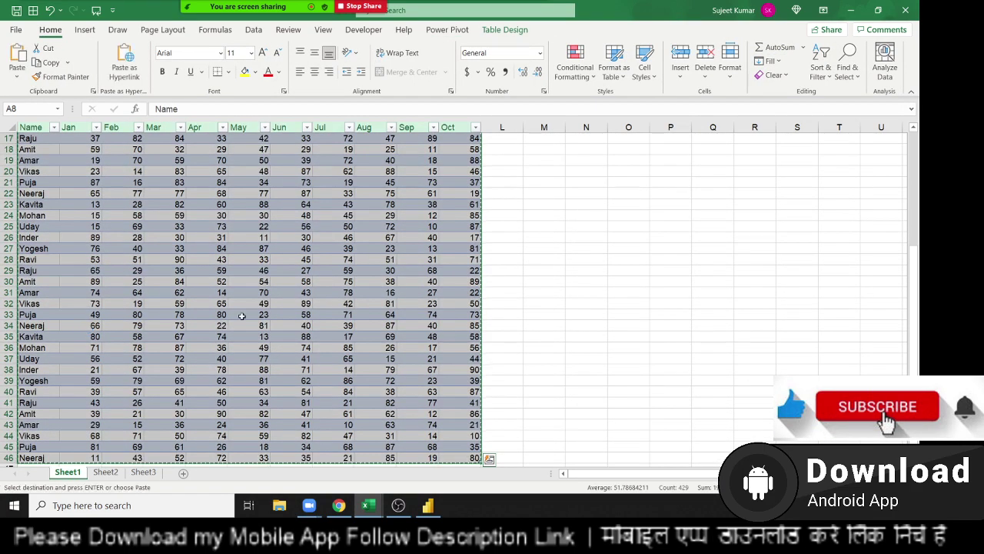
click(106, 472)
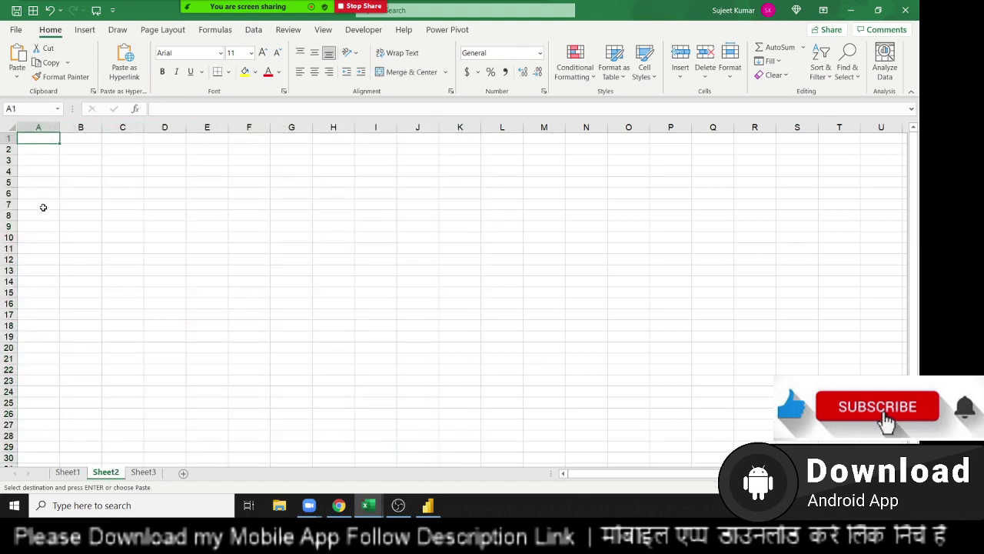
key(ctrl+v)
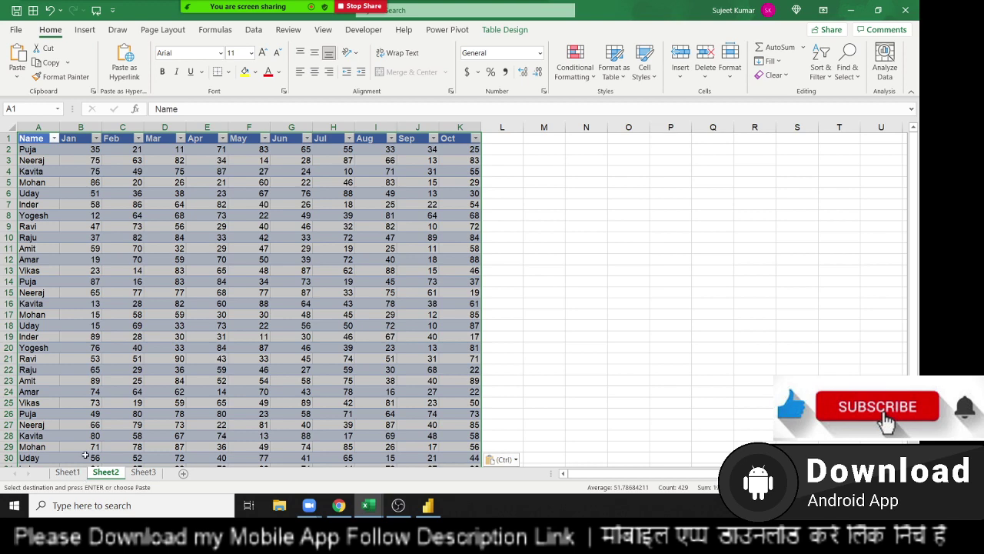
key(Escape)
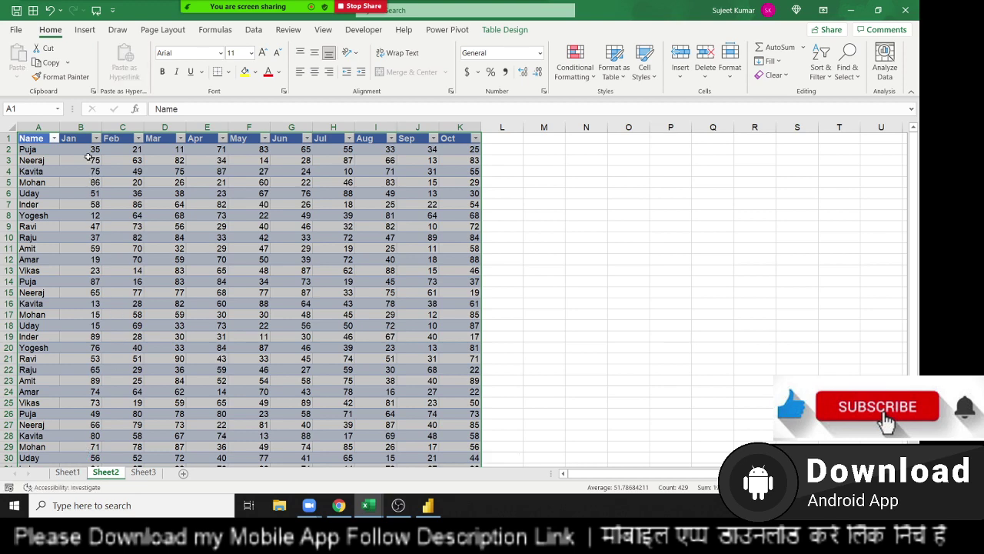
Step: Enter =RANDBETWEEN(10,90) in B2 and fill it across B2:K39
click(89, 155)
text(=ra)
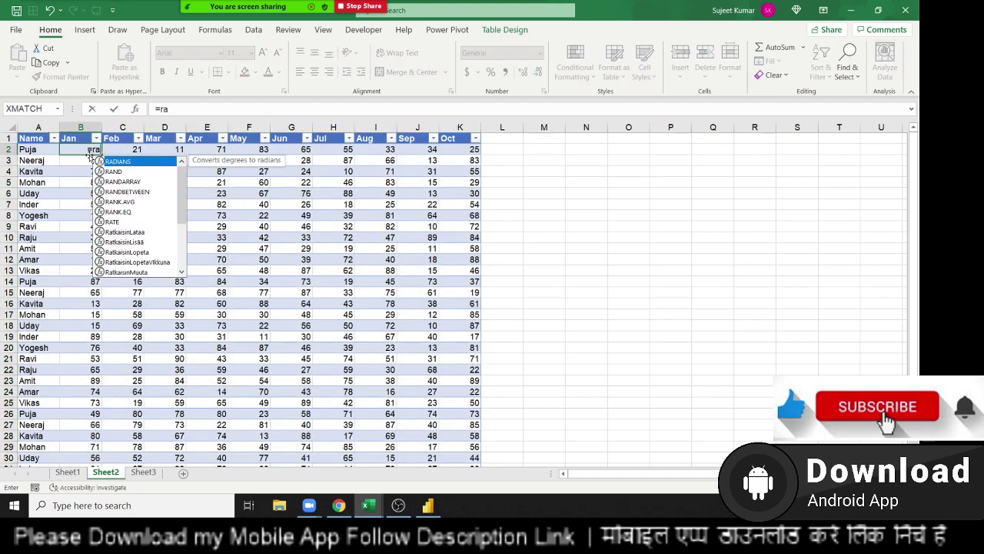
key(Down)
key(Down)
key(Down)
key(Tab)
text(10)
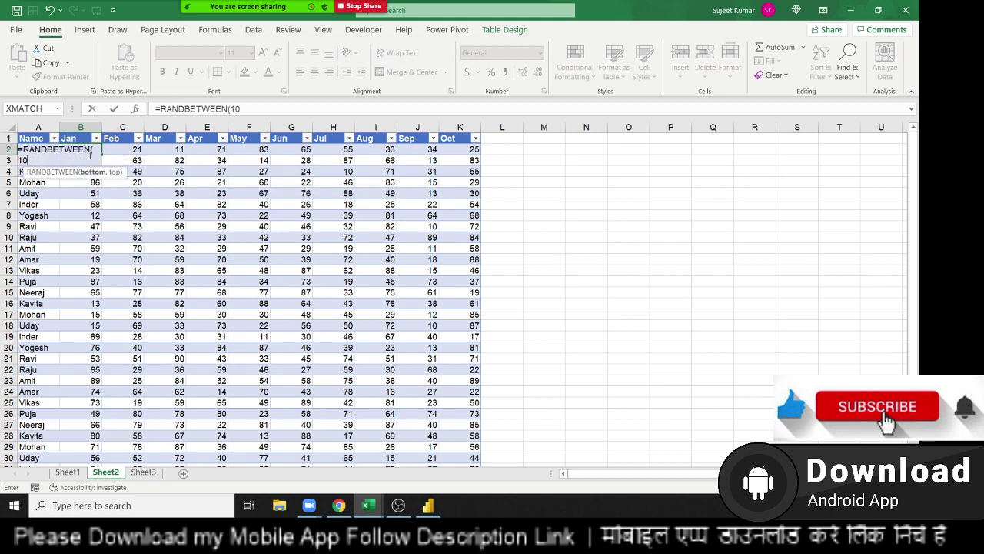
text(,90))
key(ctrl+Return)
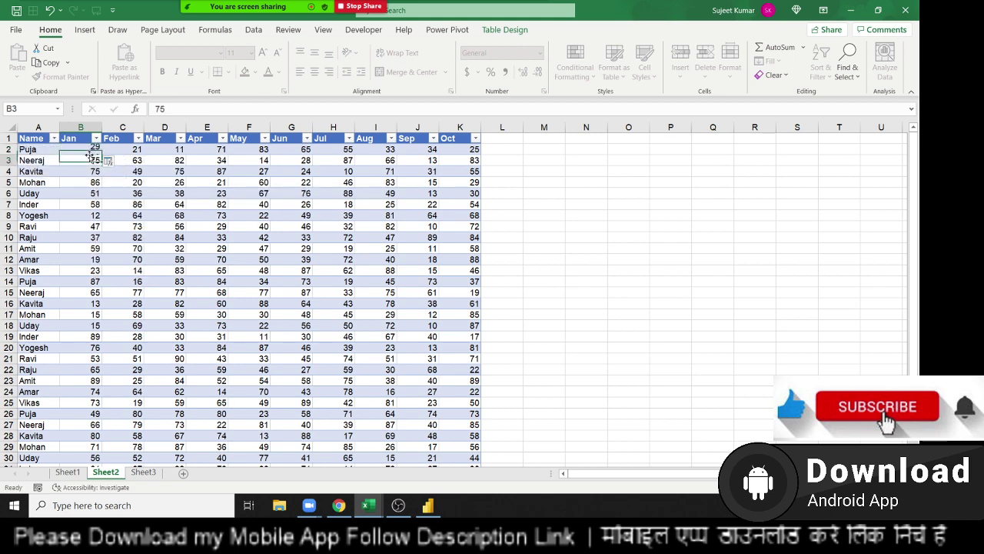
key(ctrl+shift+End)
key(ctrl+r)
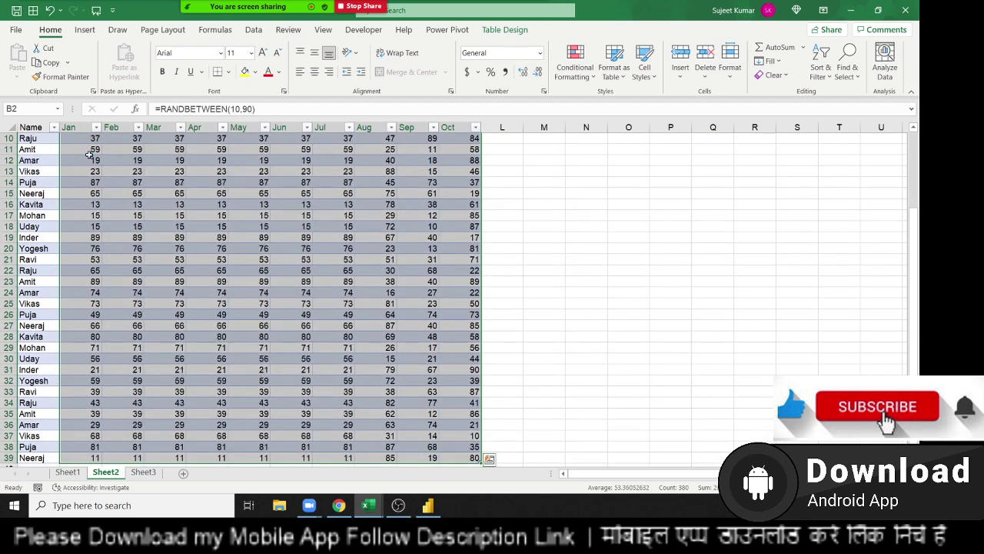
Step: Paste the Sheet2 random scores back as fixed values, then return to Power BI
key(ctrl+c)
click(17, 67)
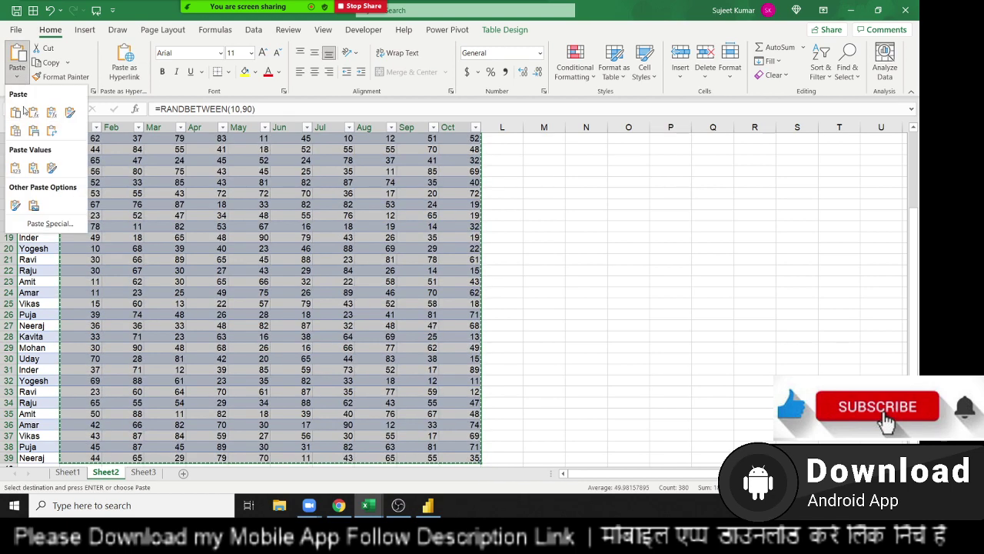
click(15, 168)
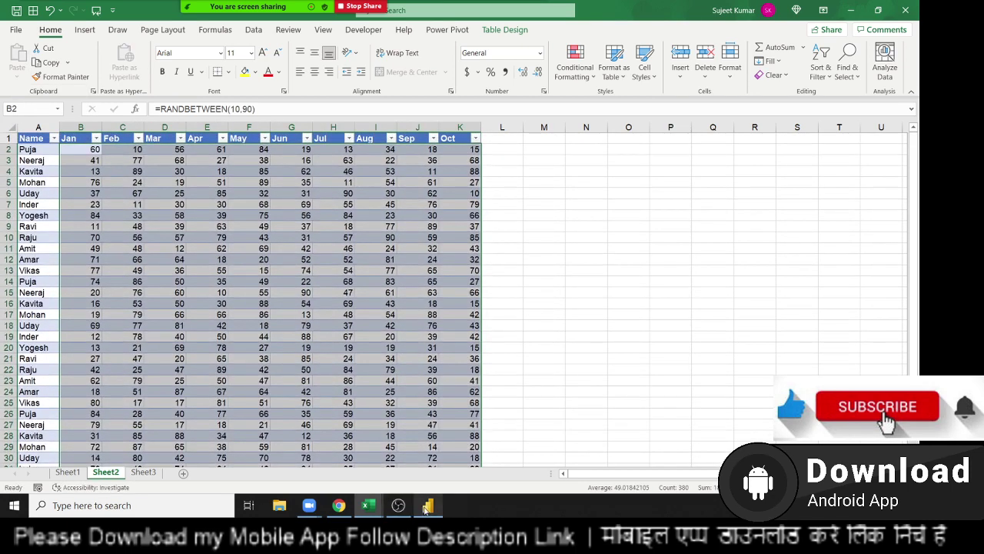
click(425, 509)
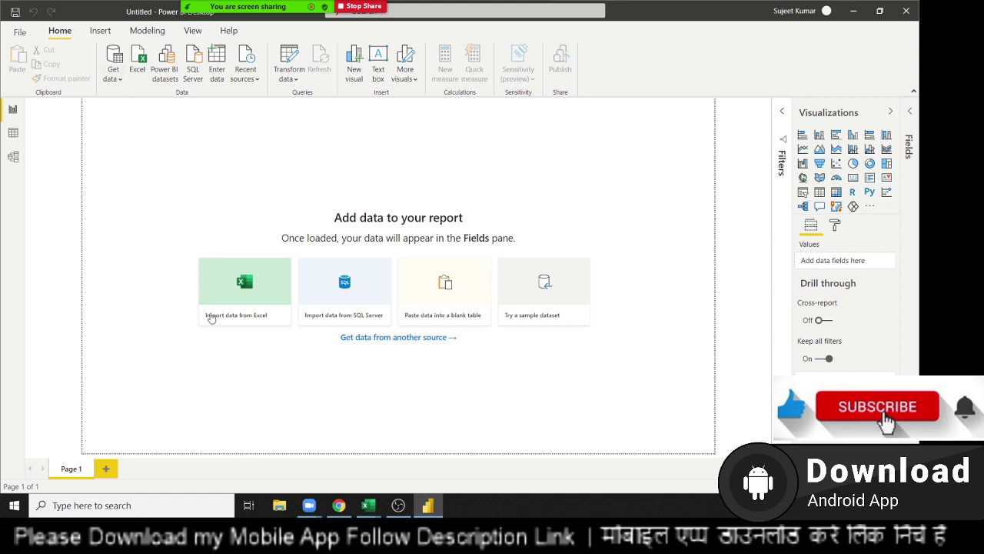
Step: Open the BIDAT workbook from Downloads for Excel import
click(242, 302)
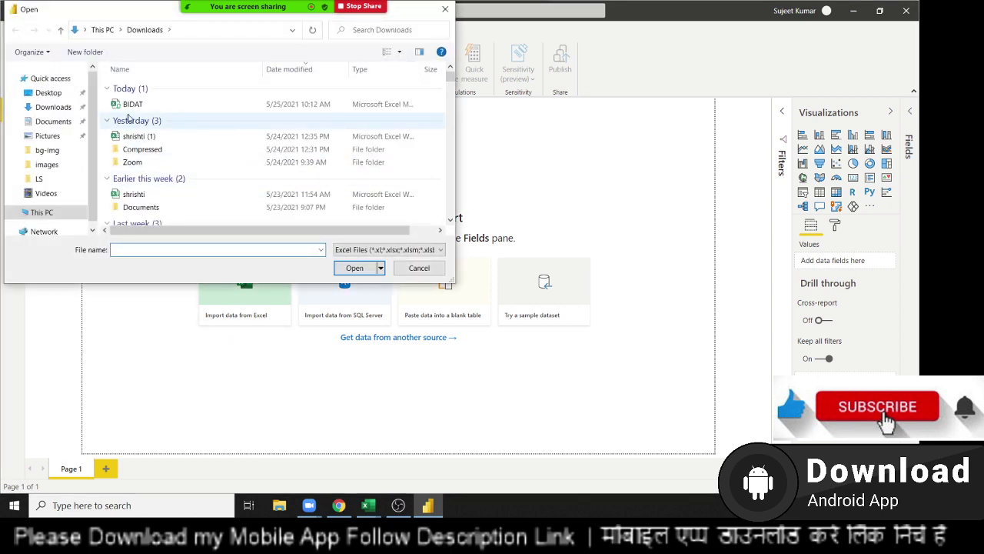
click(132, 104)
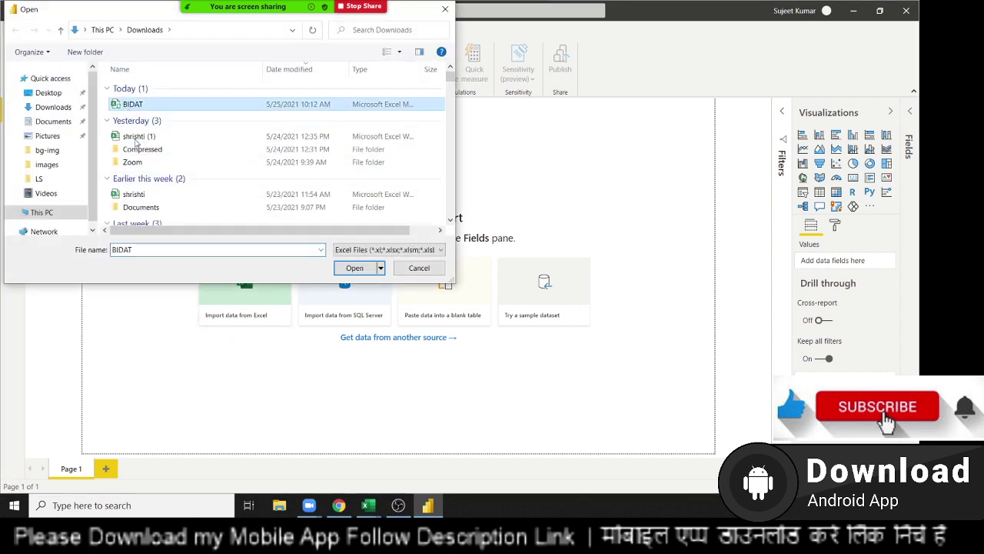
click(362, 271)
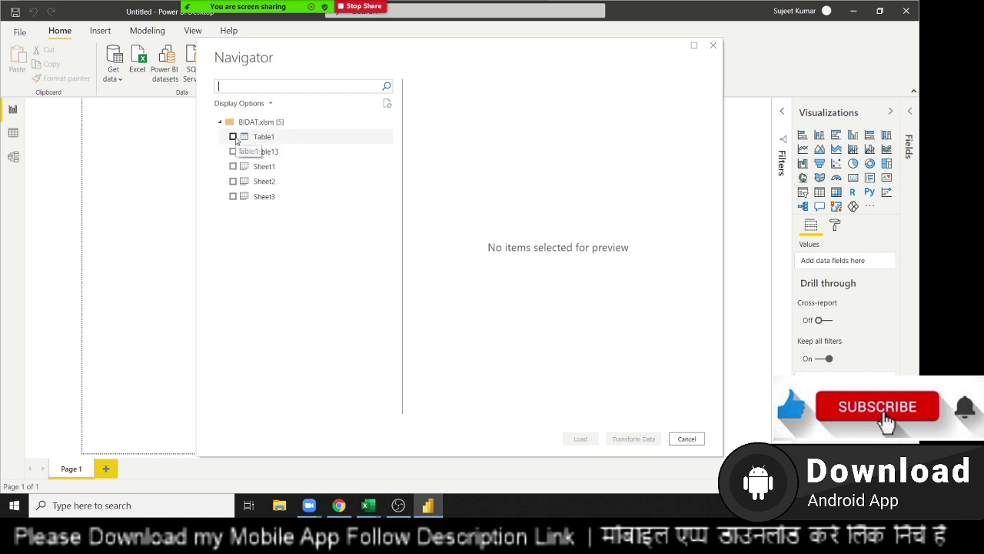
Step: Tick Table1 and Table13 in the Navigator for import
click(233, 137)
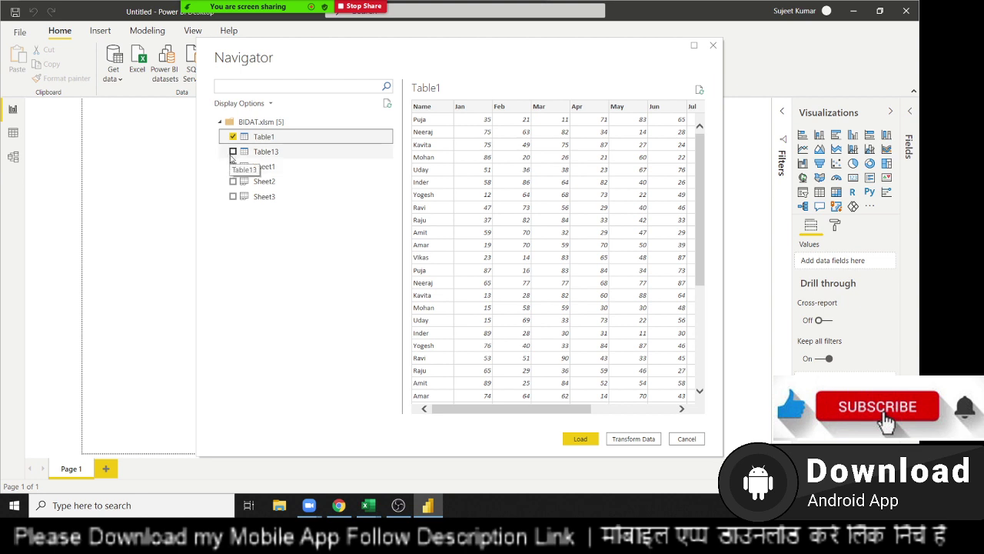
click(248, 151)
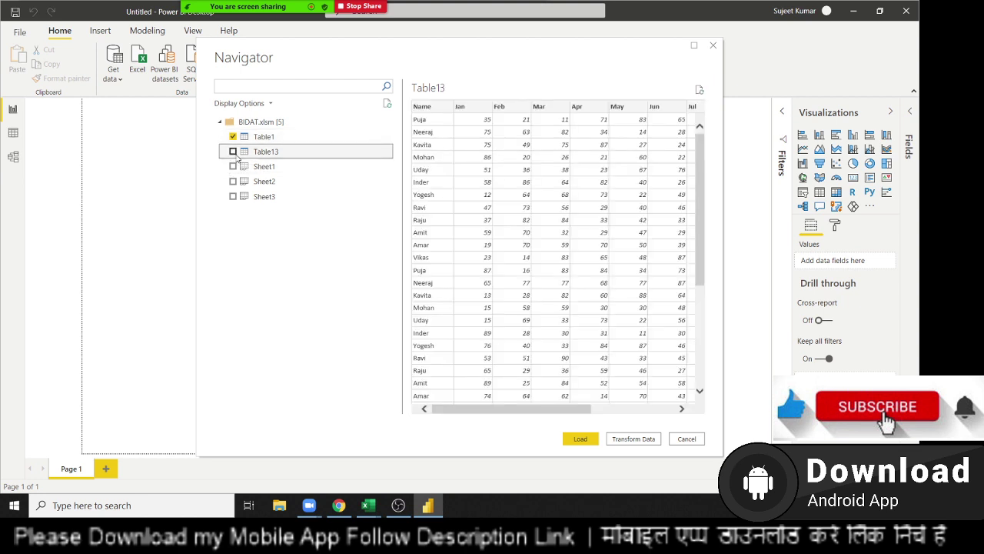
click(233, 151)
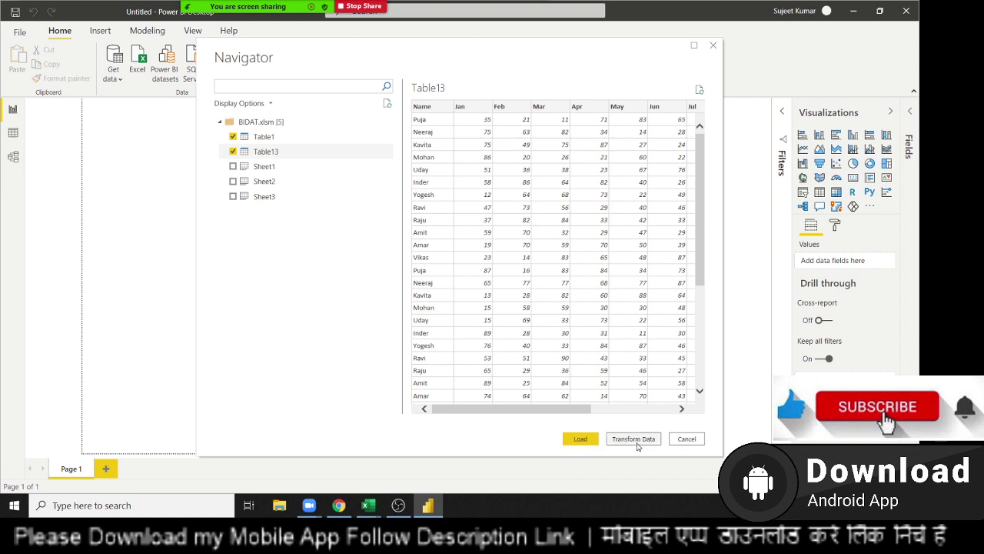
Step: Load Table1 and Table13, then expand Table1 to show its Name and Jan–Oct fields
click(577, 440)
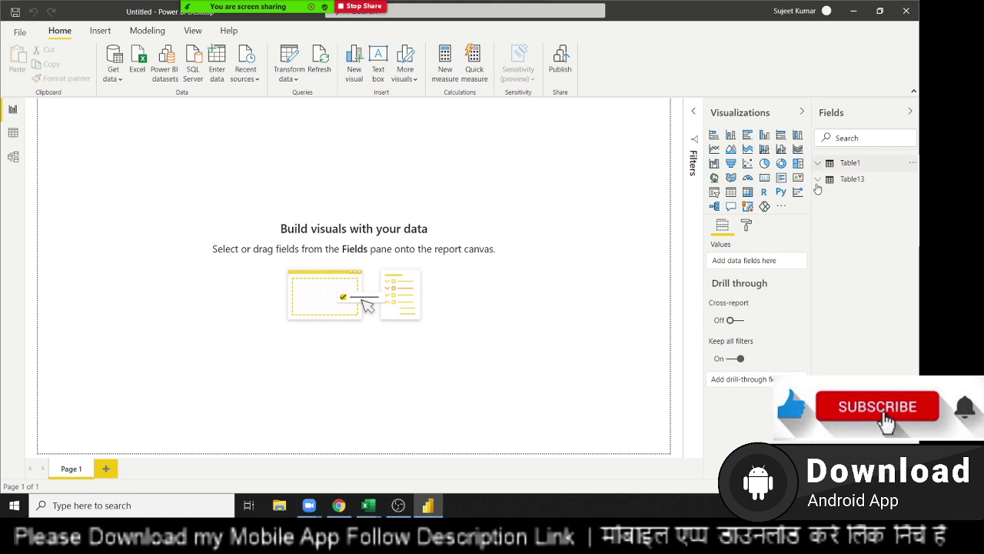
click(817, 164)
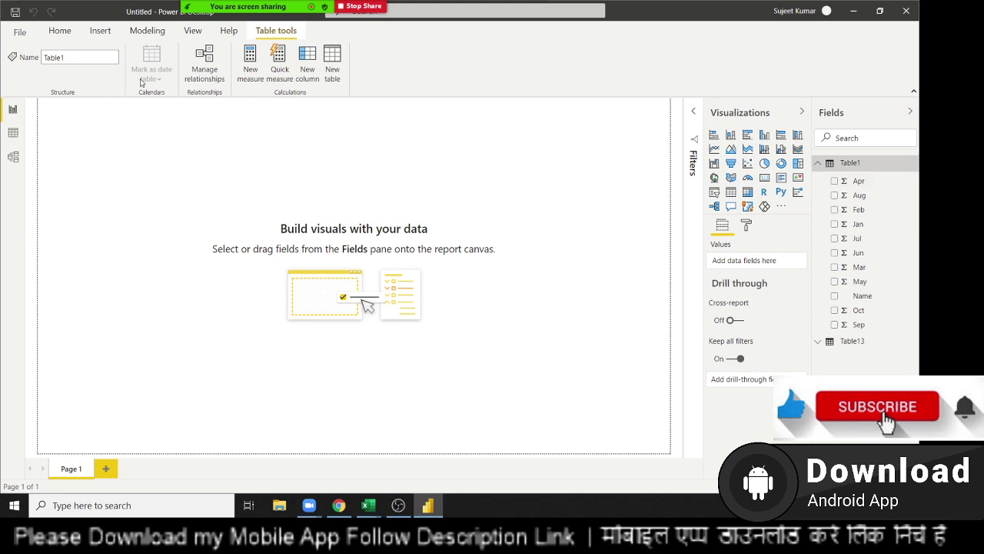
click(60, 31)
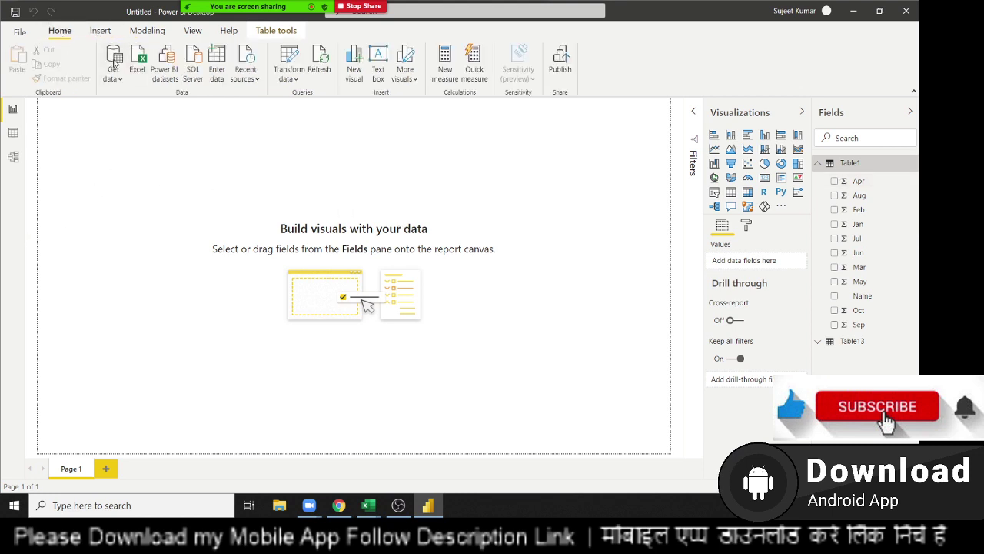
Step: Open Power Query Editor on the Table13 query and start Append Queries as New
click(289, 60)
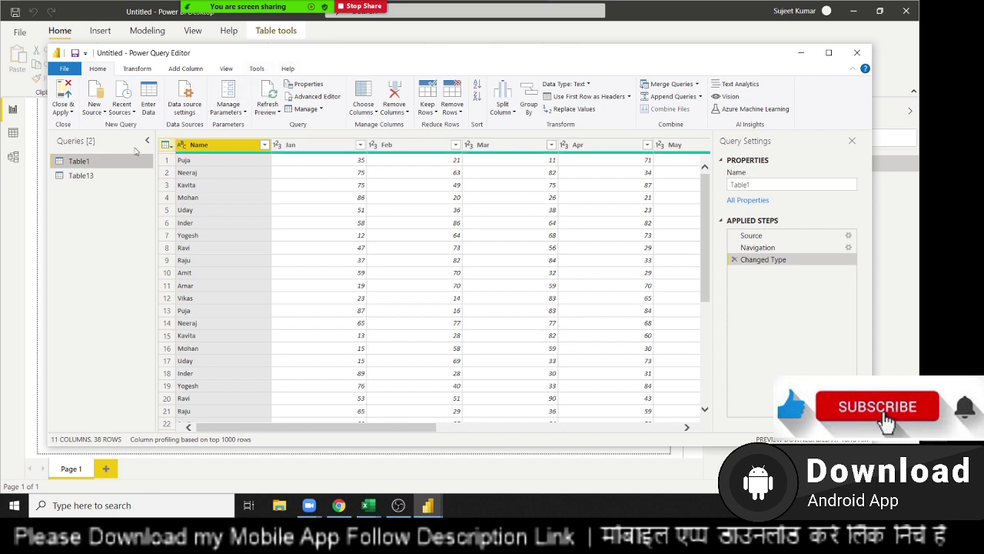
click(75, 178)
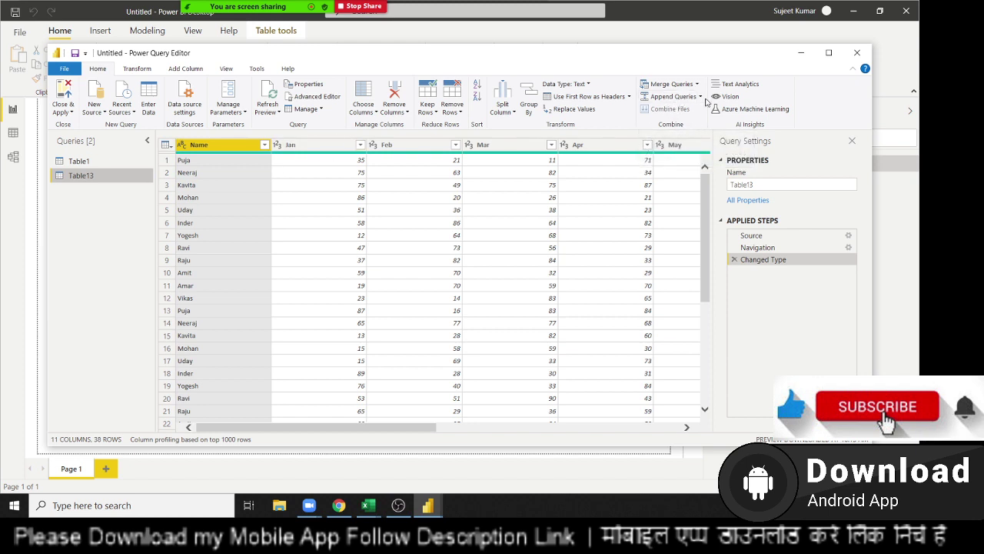
click(700, 100)
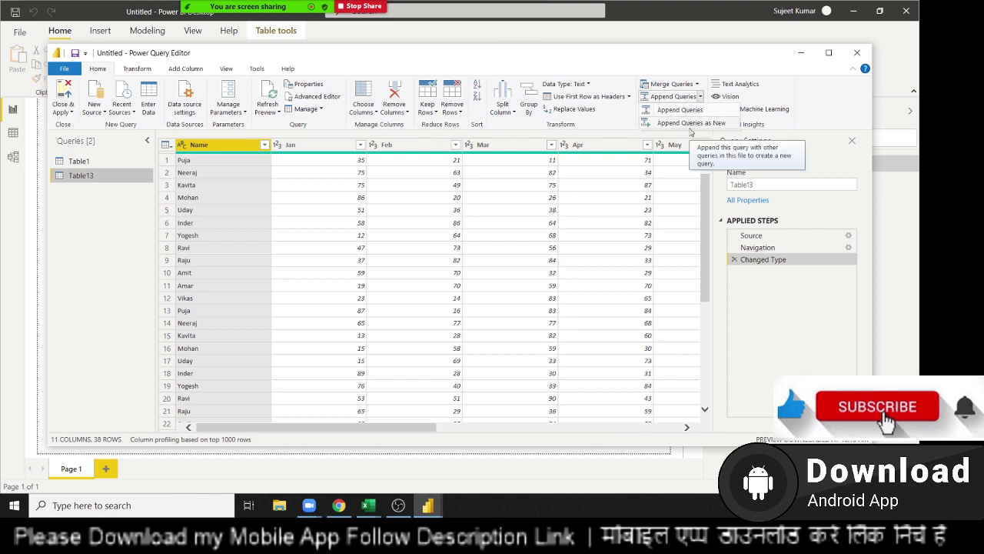
click(690, 126)
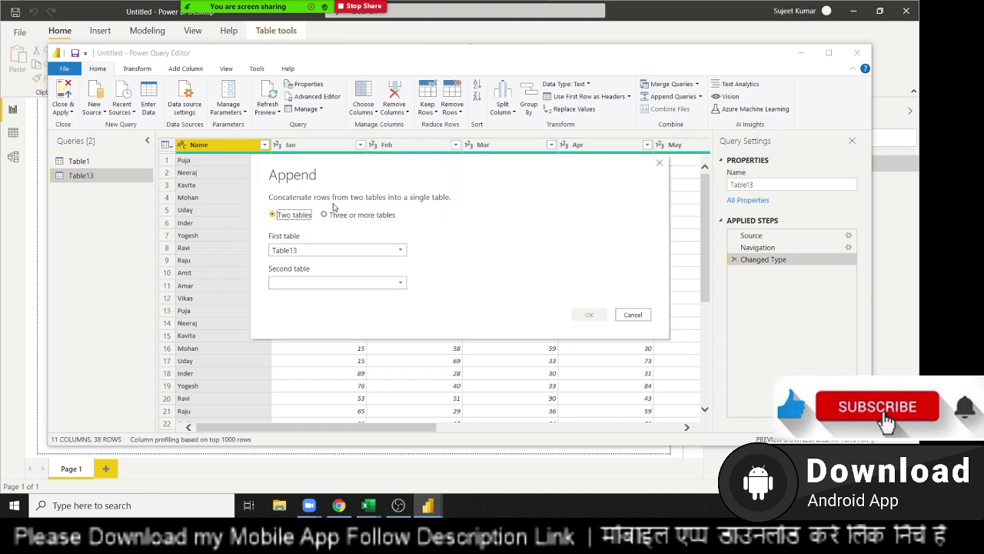
Step: Append Table1 and Table13 into the new 76-row Append1 query
click(312, 258)
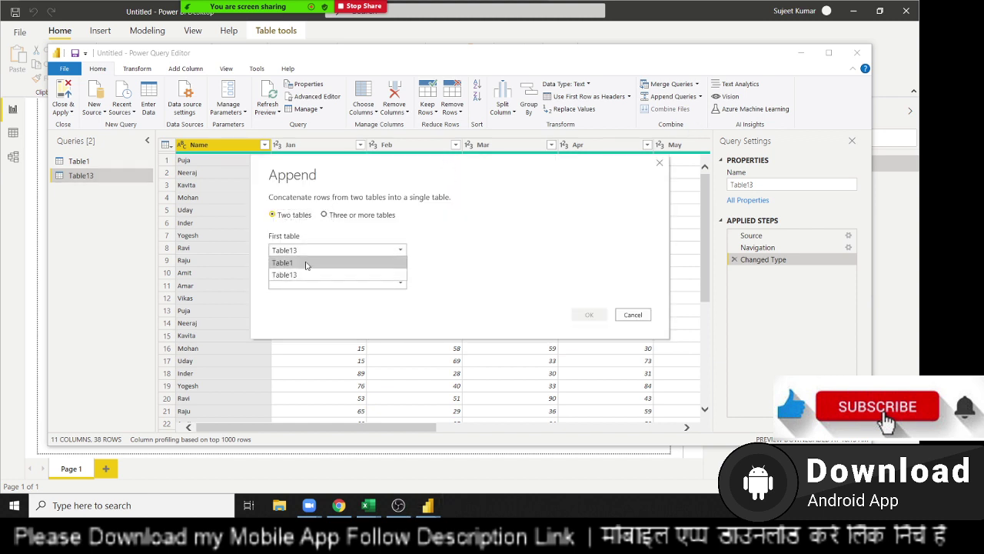
click(309, 263)
click(315, 285)
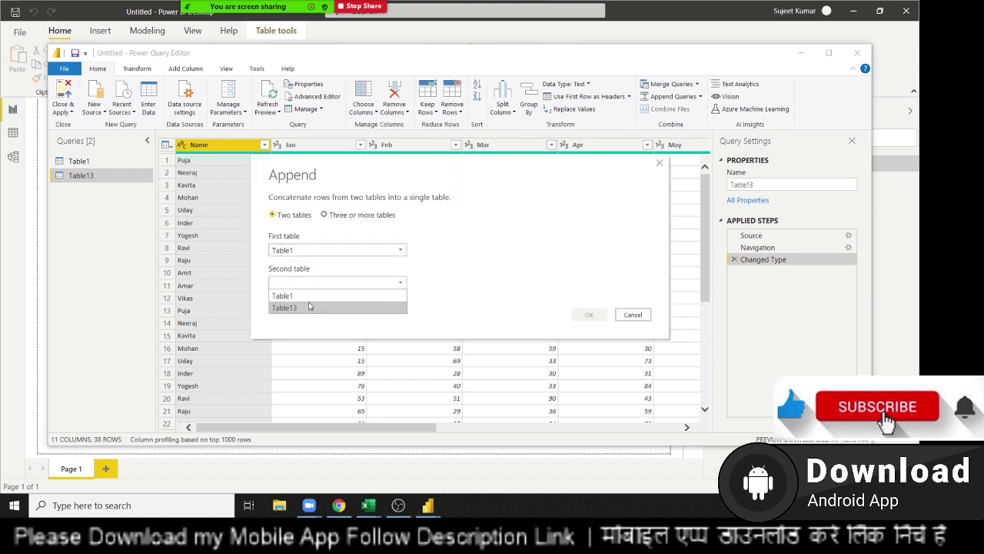
click(310, 305)
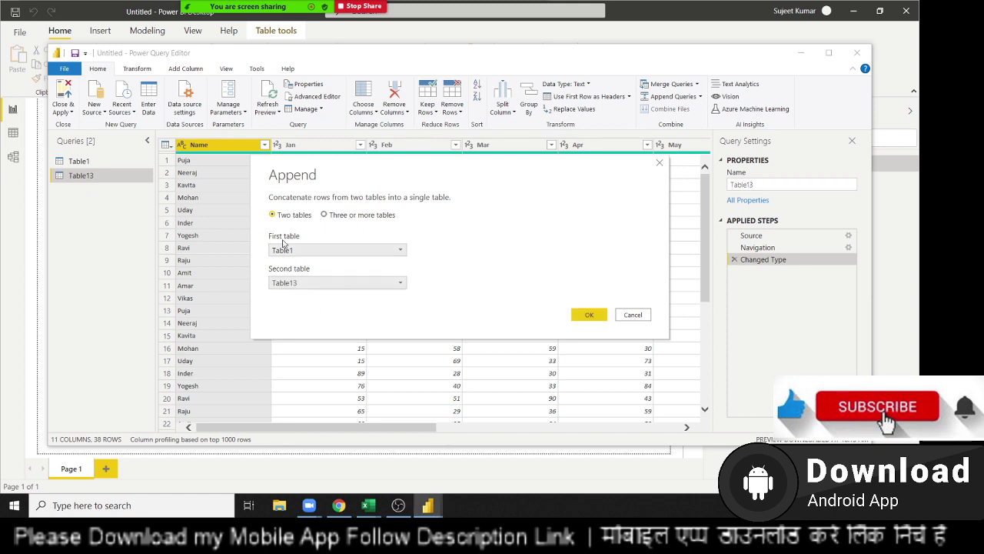
click(324, 215)
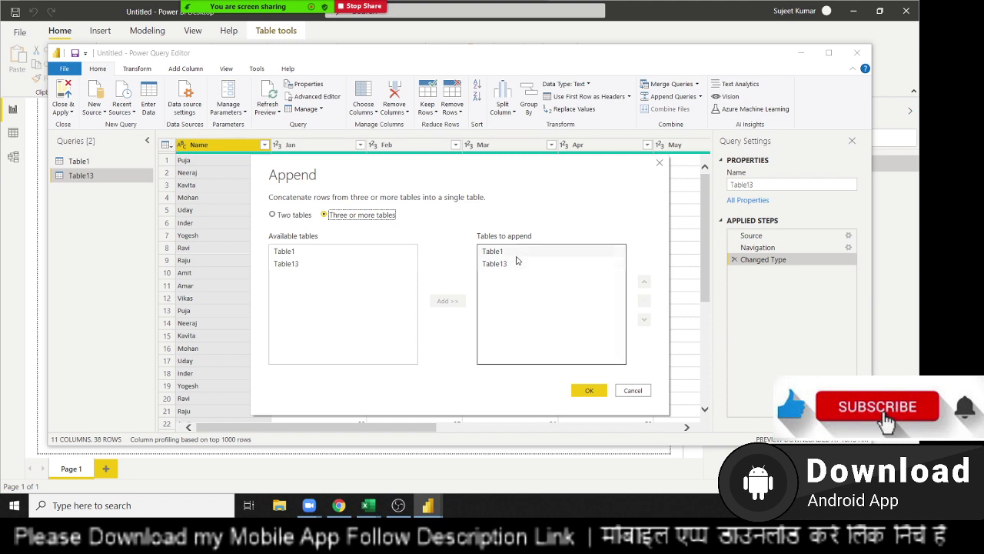
click(582, 389)
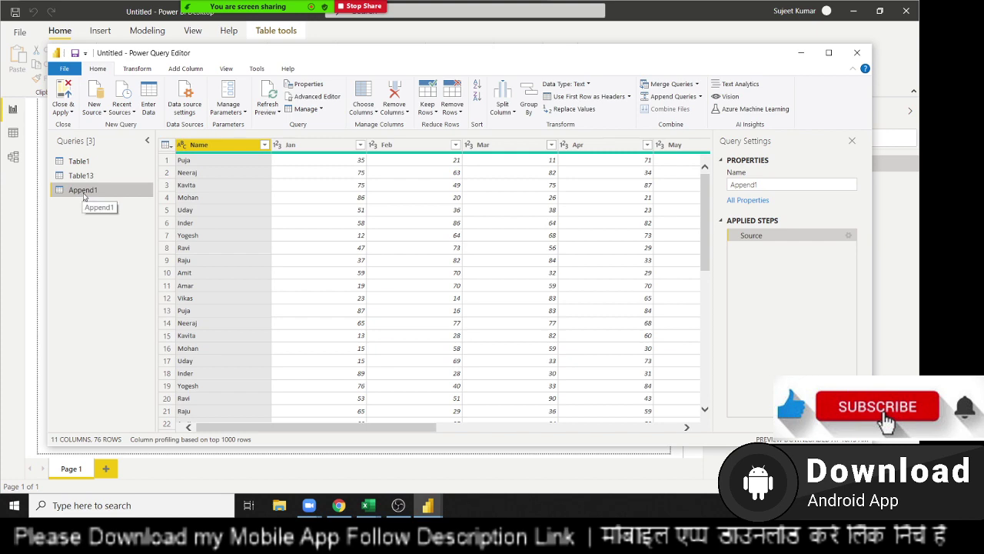
Step: Rename the Append1 query to 'Data' and apply the changes so Data joins Table1 and Table13
scroll(360, 212, down, 5)
scroll(361, 212, up, 5)
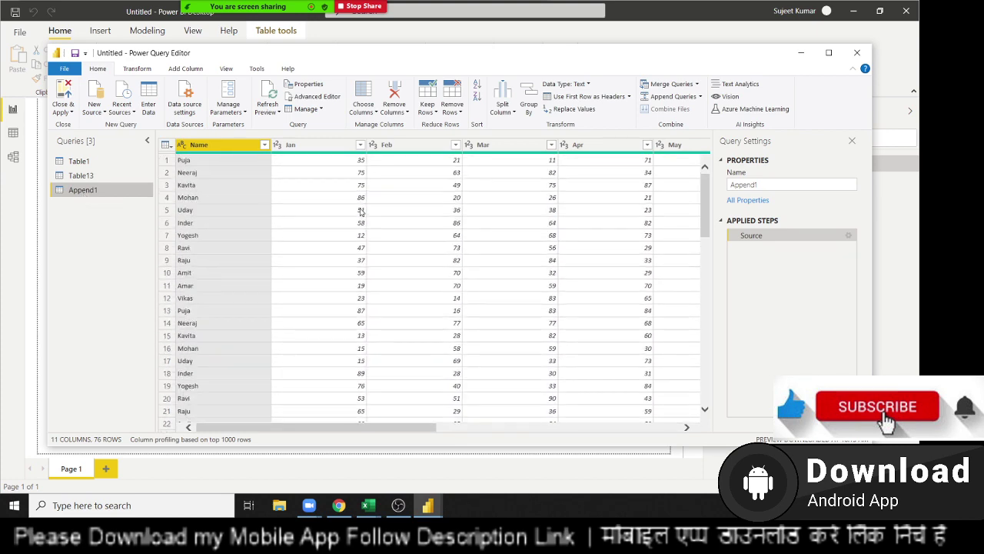
right_click(123, 196)
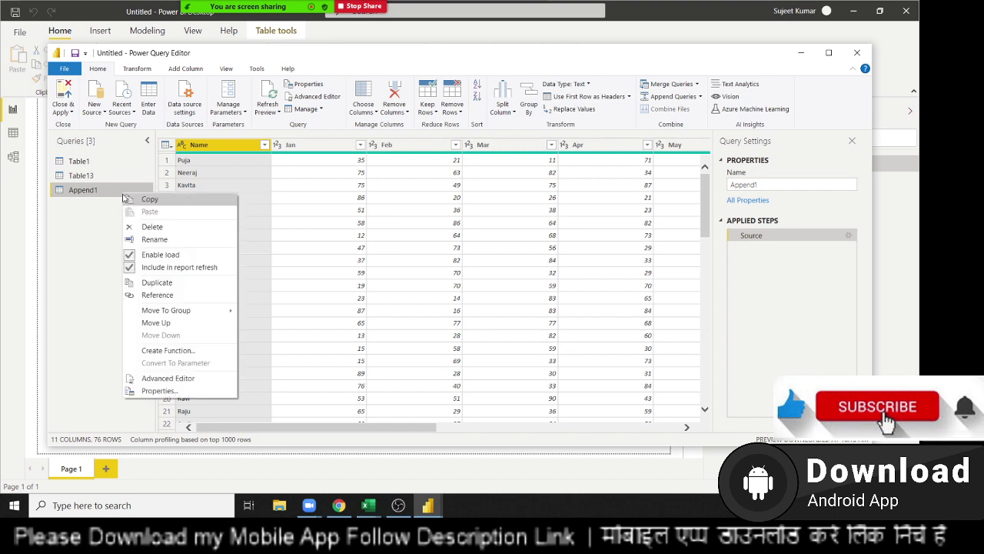
click(372, 434)
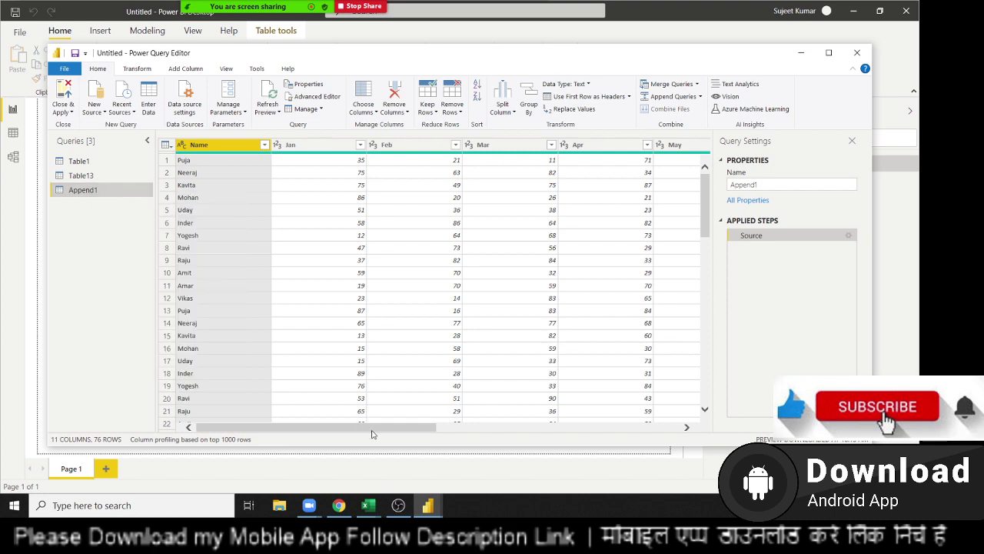
drag(371, 429, 677, 449)
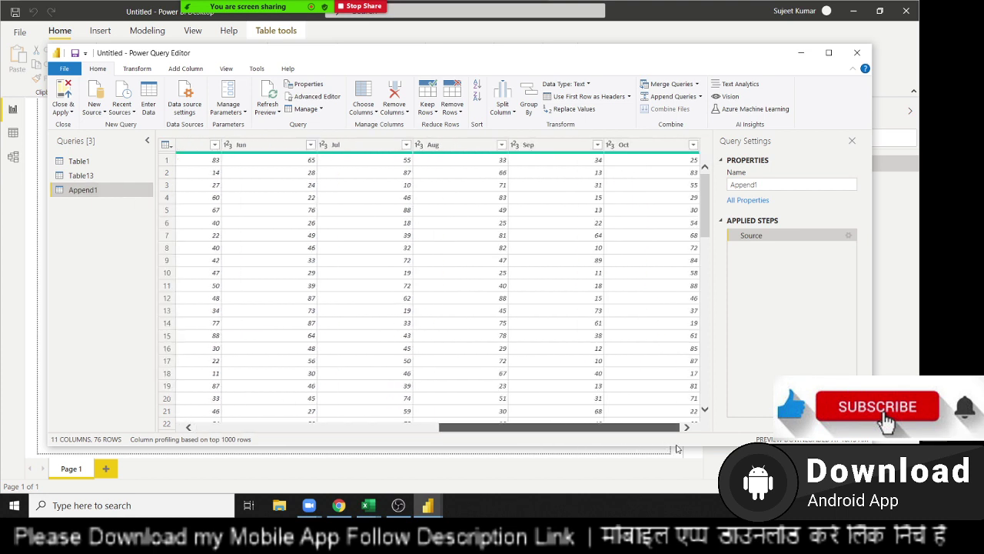
drag(676, 449, 323, 429)
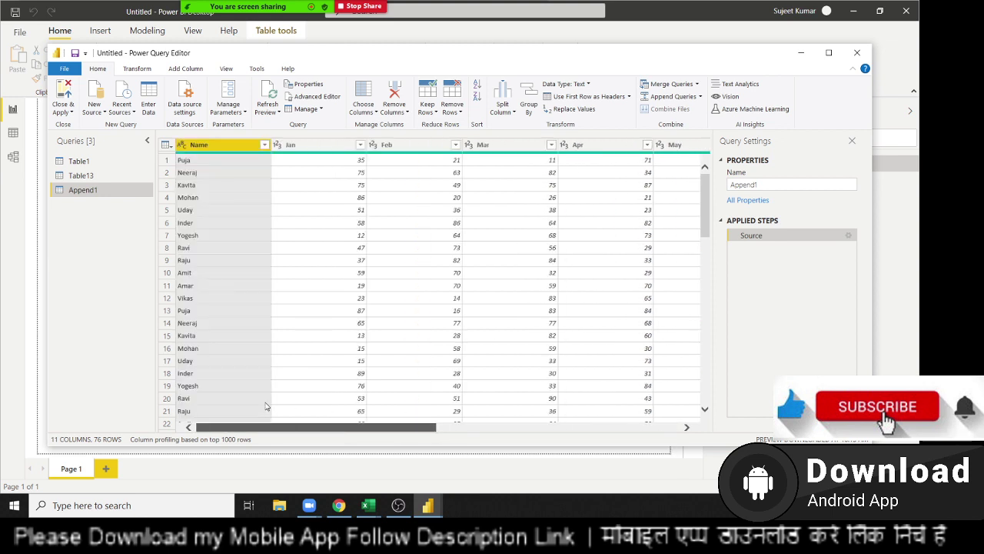
right_click(130, 191)
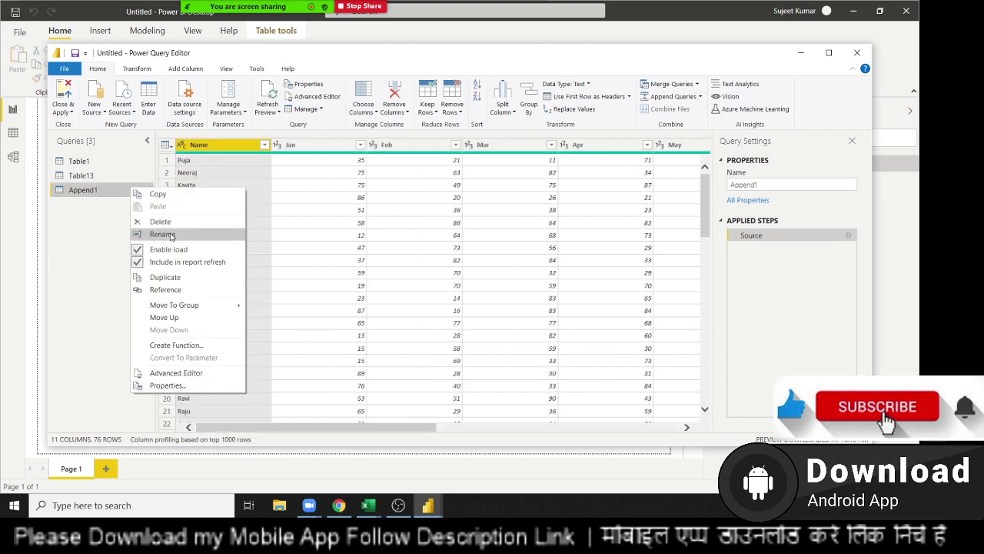
click(171, 234)
text(D)
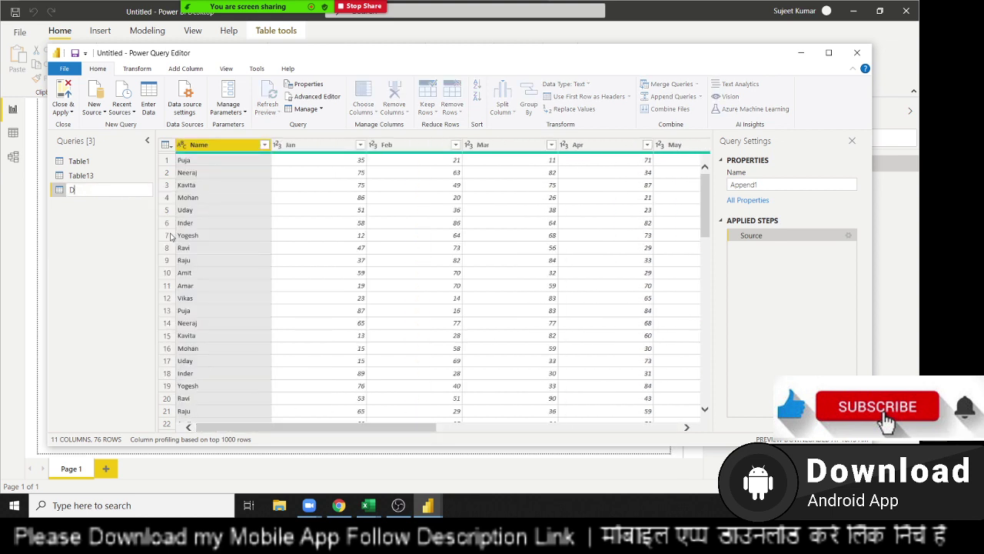
text(ata)
key(Return)
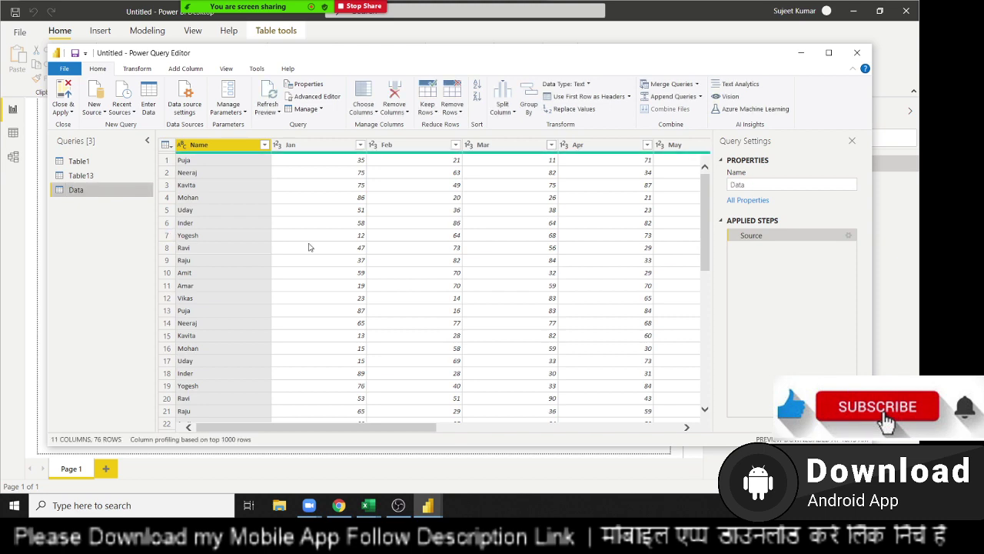
click(69, 94)
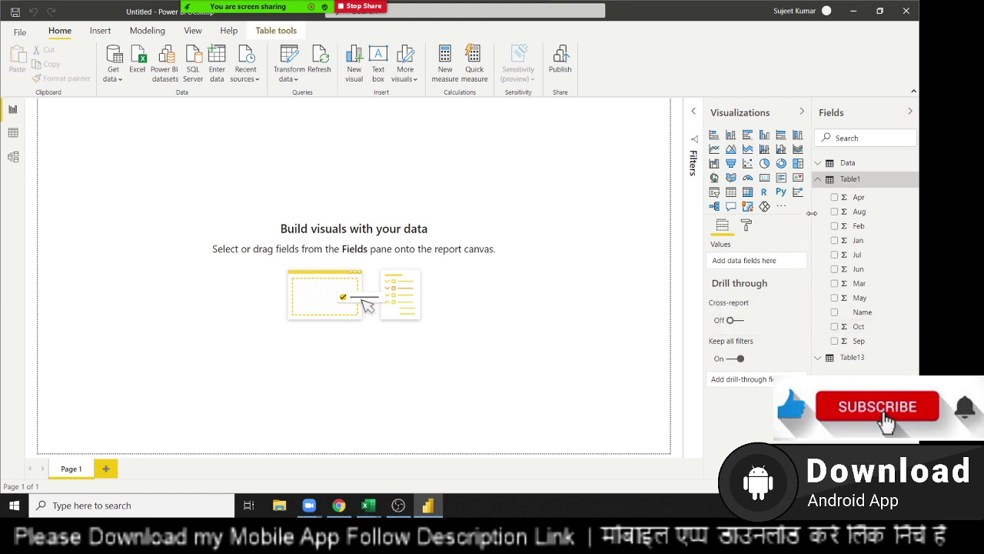
Step: Collapse Table1 in the Fields pane, cancel the Excel file picker, and show the Get data source list
click(817, 180)
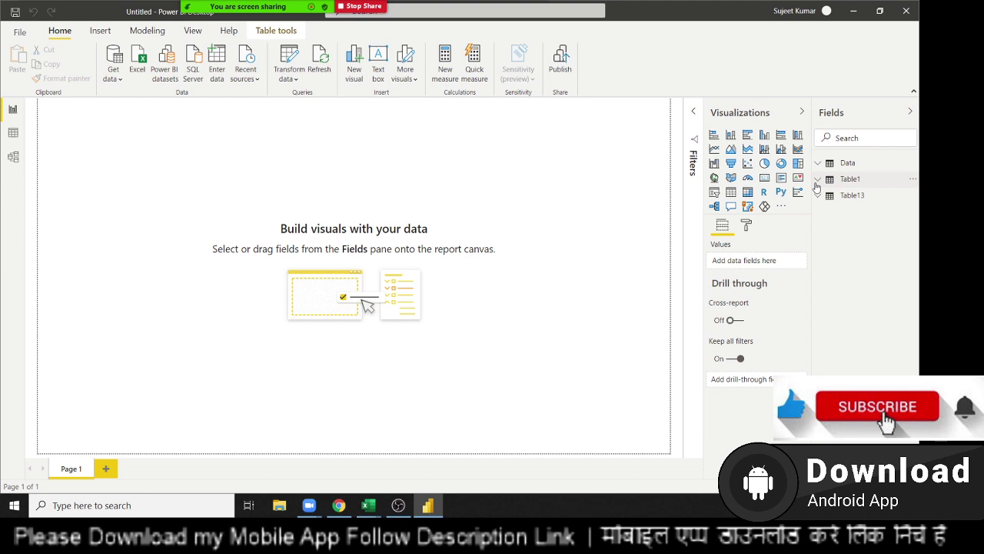
click(816, 184)
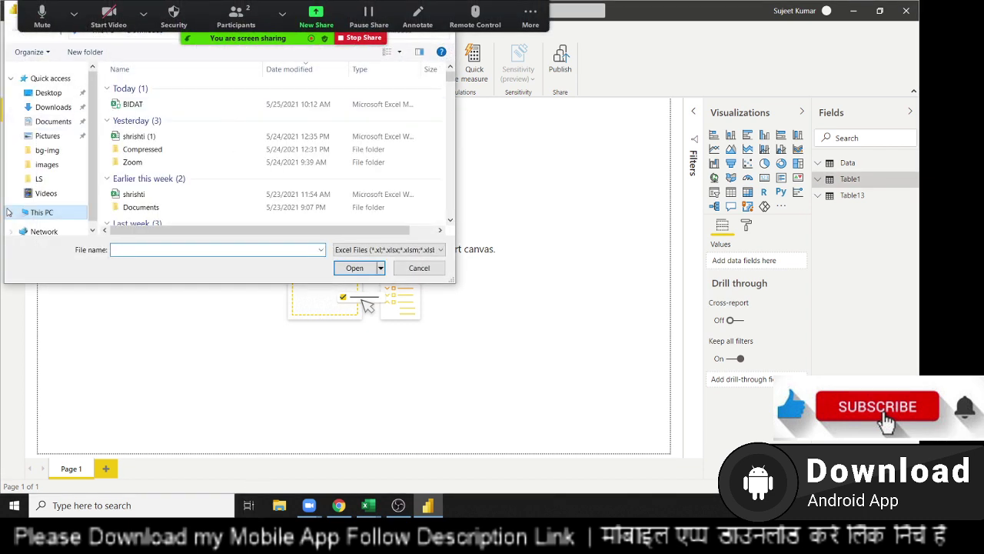
key(Escape)
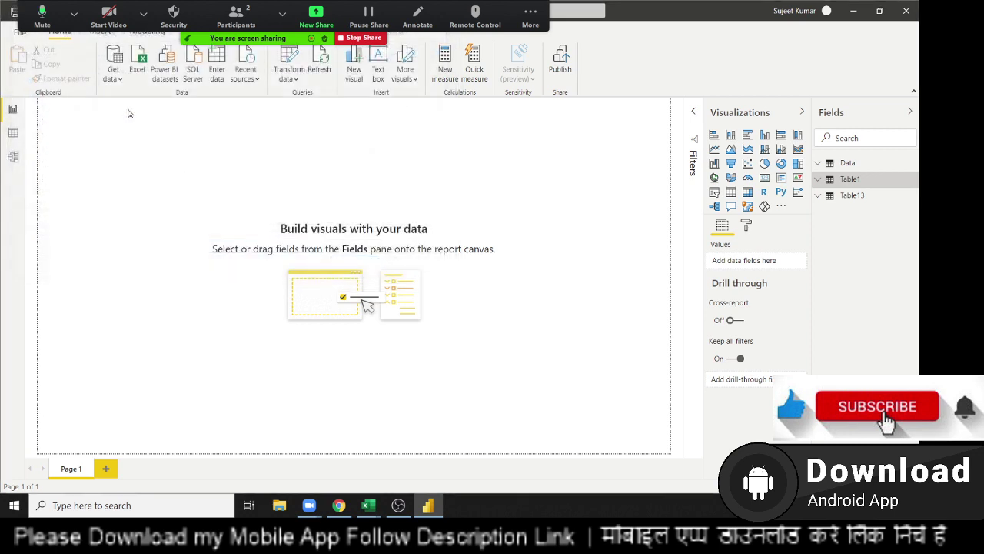
click(121, 80)
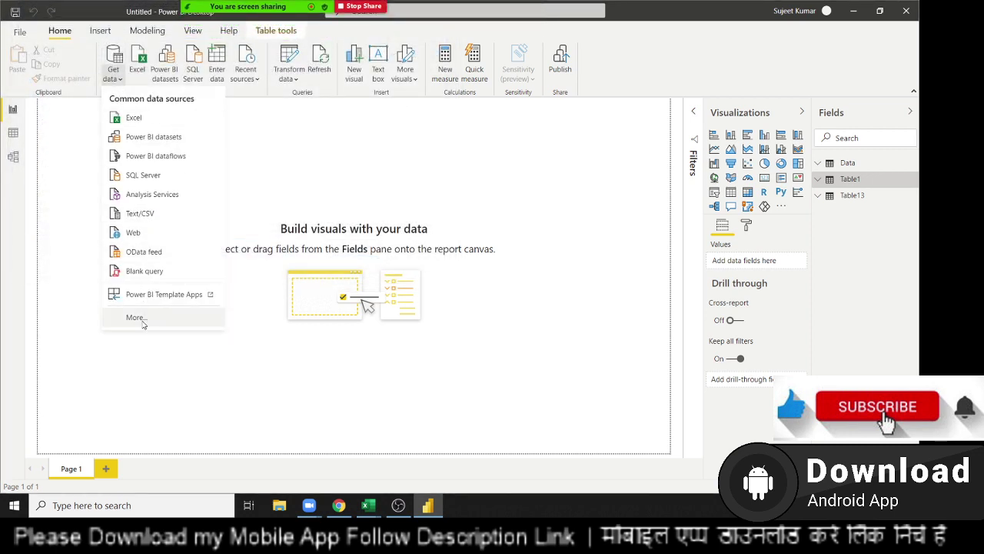
Step: Import DataP.csv from Downloads as a Text/CSV source to preview its sales columns
click(139, 214)
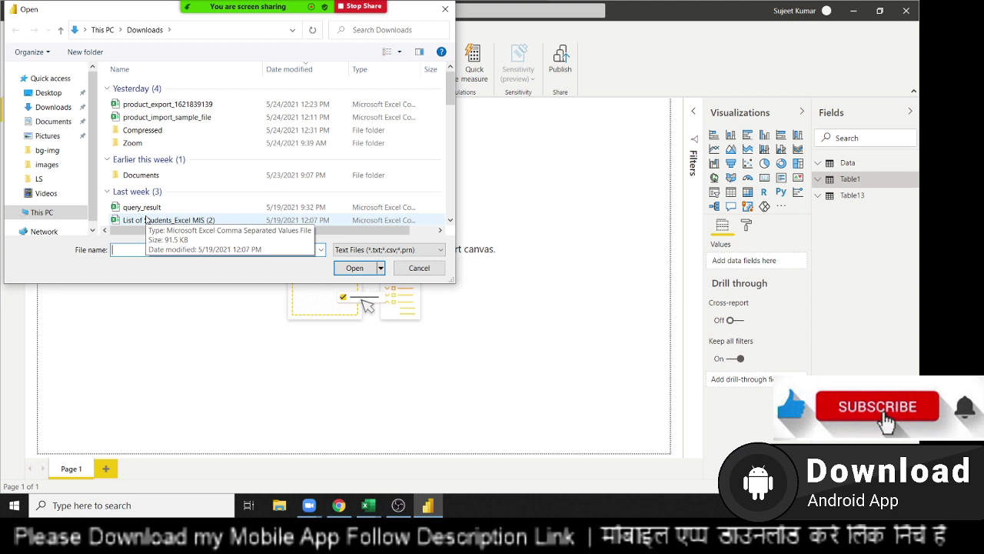
scroll(186, 206, down, 2)
scroll(184, 208, down, 2)
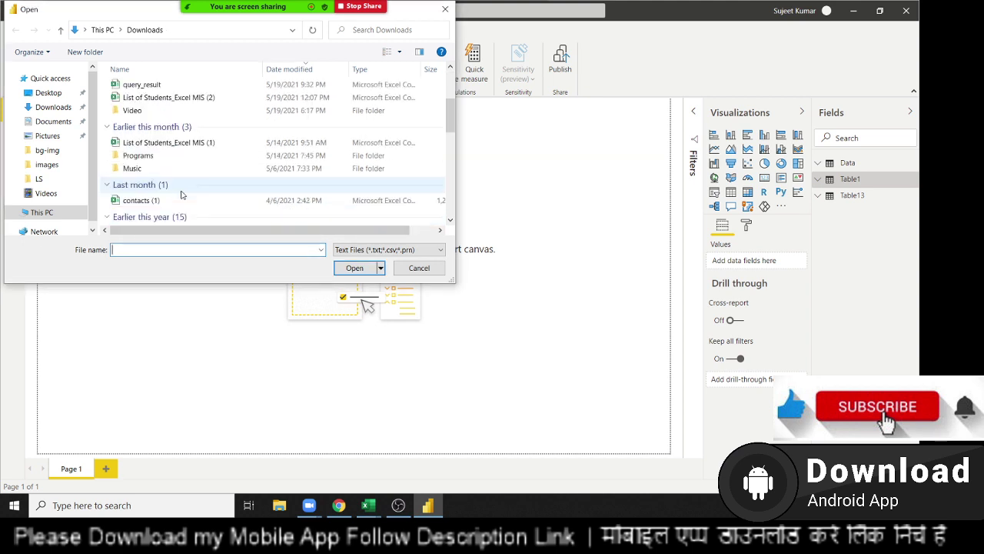
scroll(183, 216, down, 2)
scroll(182, 220, down, 2)
scroll(179, 192, down, 4)
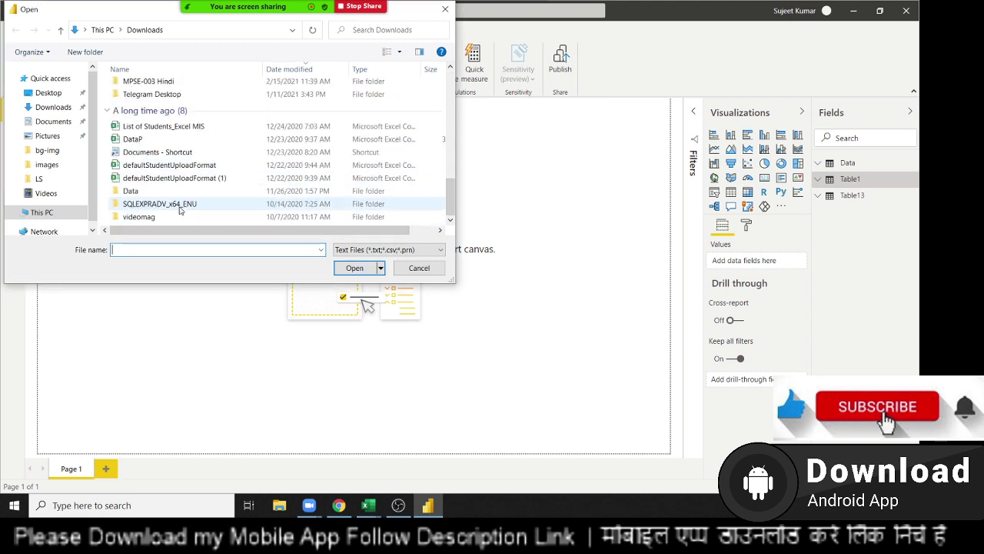
click(170, 140)
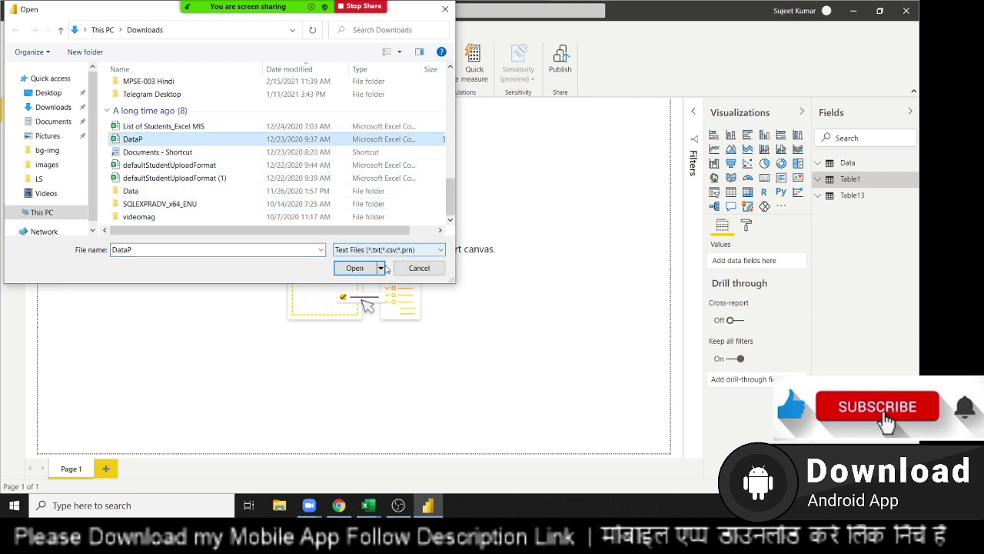
click(367, 271)
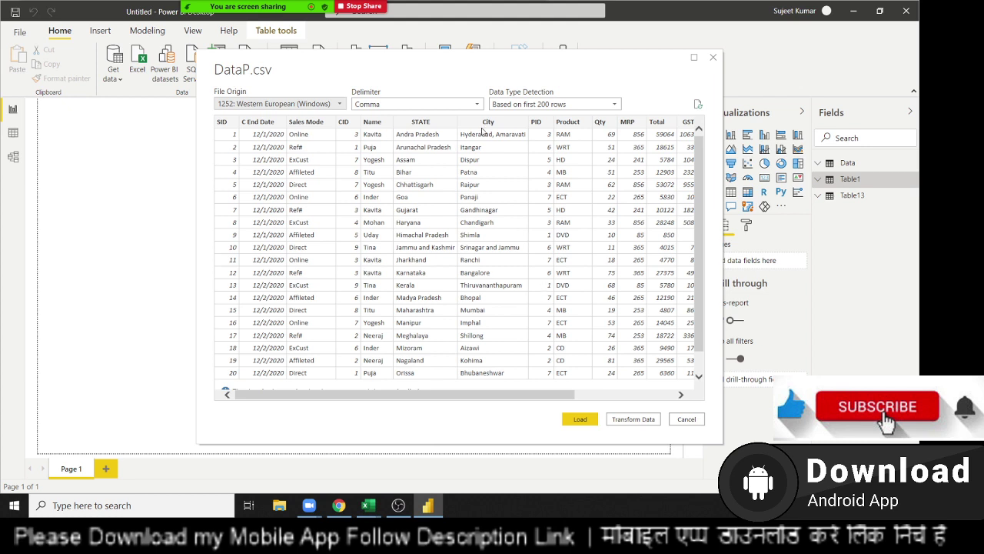
Step: Keep Comma as the delimiter and close the DataP.csv preview without loading
click(450, 103)
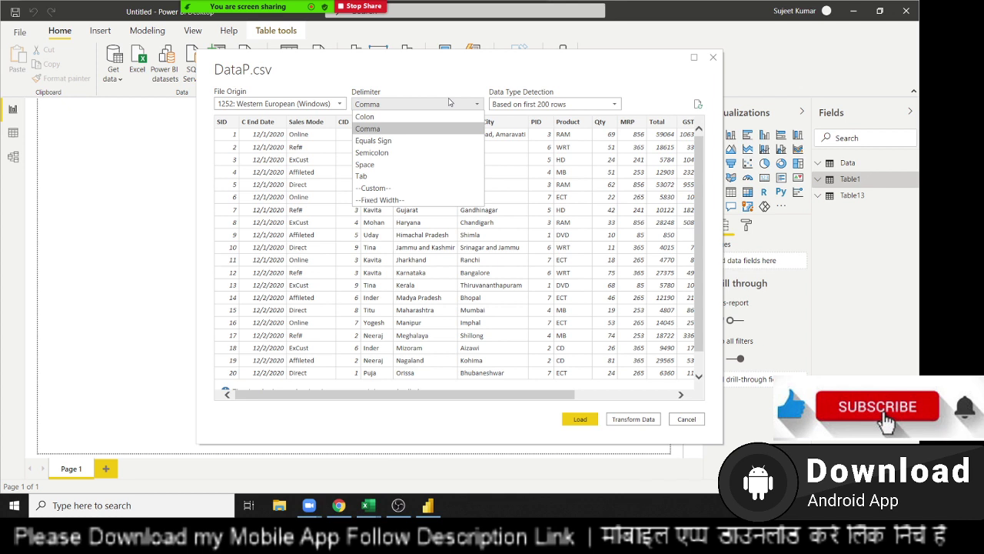
click(450, 102)
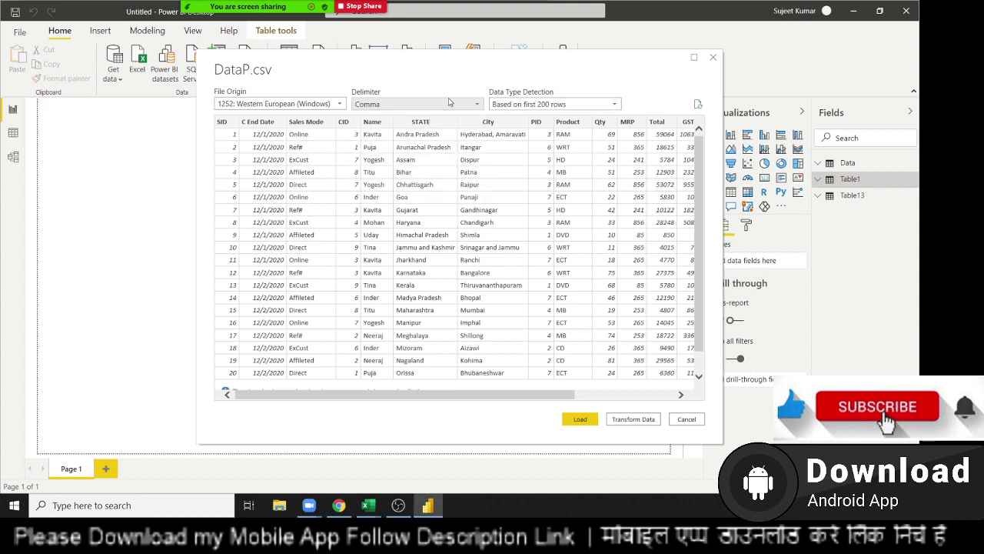
click(712, 59)
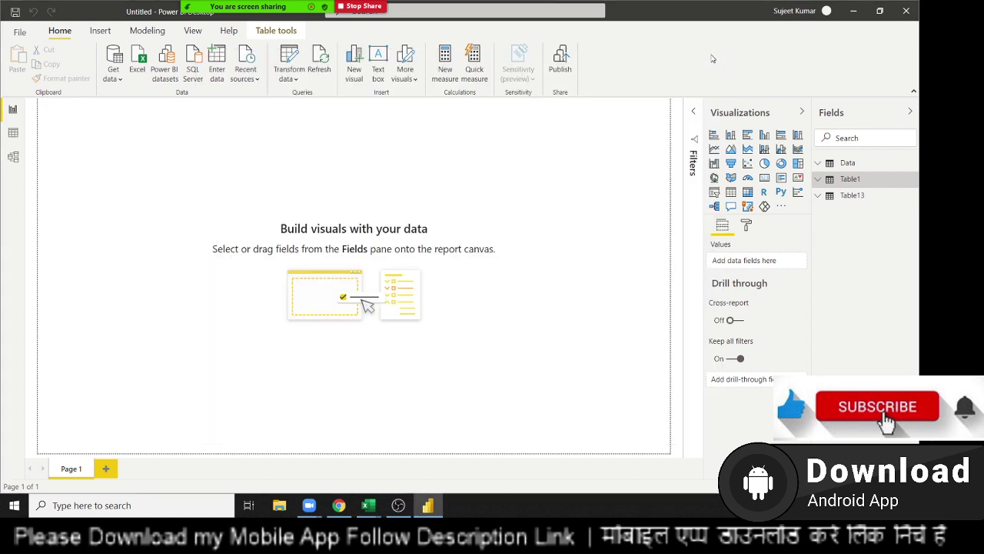
Step: Run 'notepad' from the Windows Run prompt to get a blank Untitled document
key(super+r)
text(notepad)
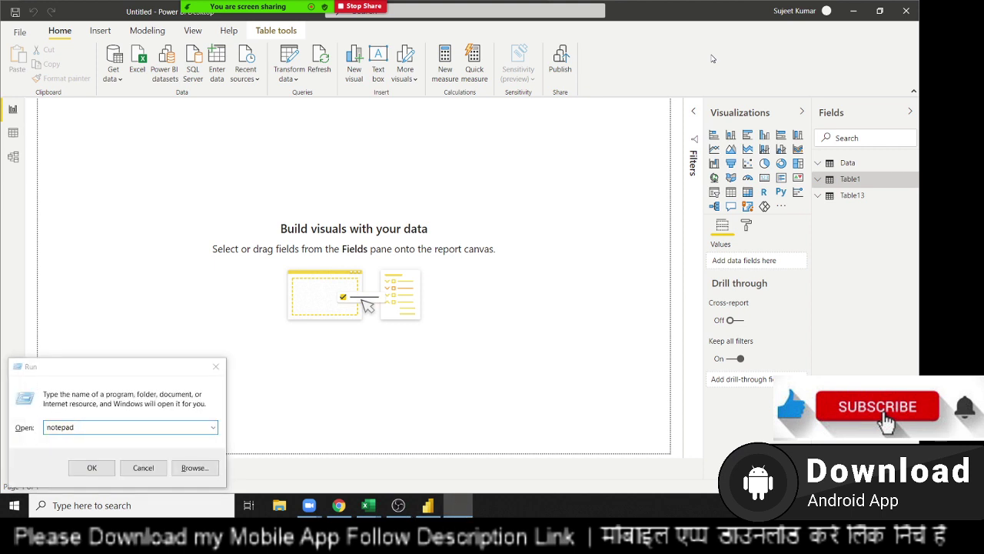
key(super+e)
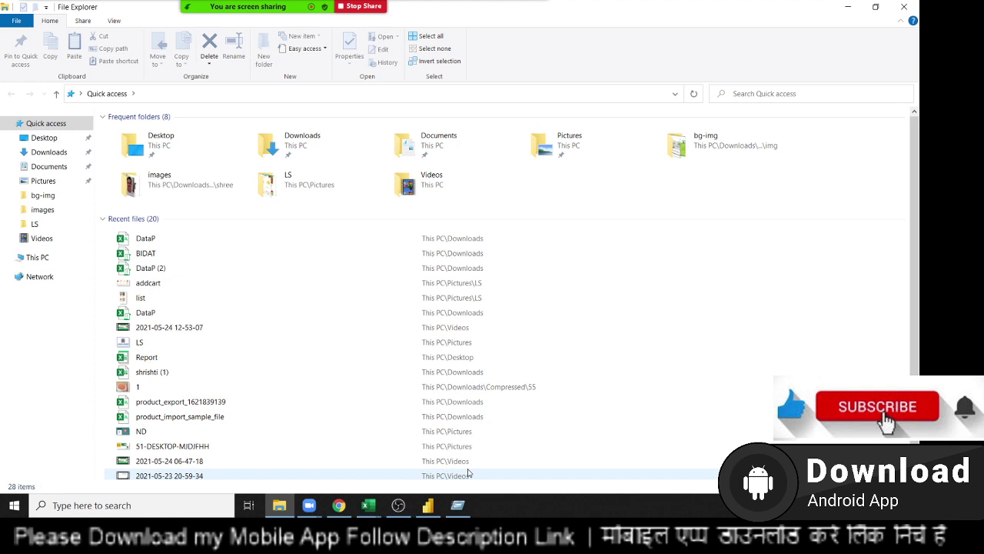
click(457, 505)
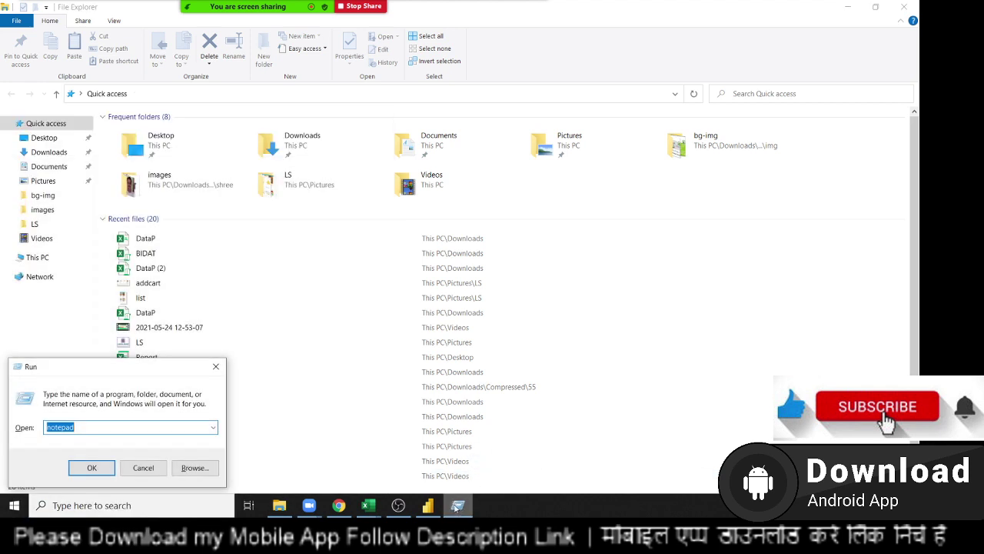
click(94, 467)
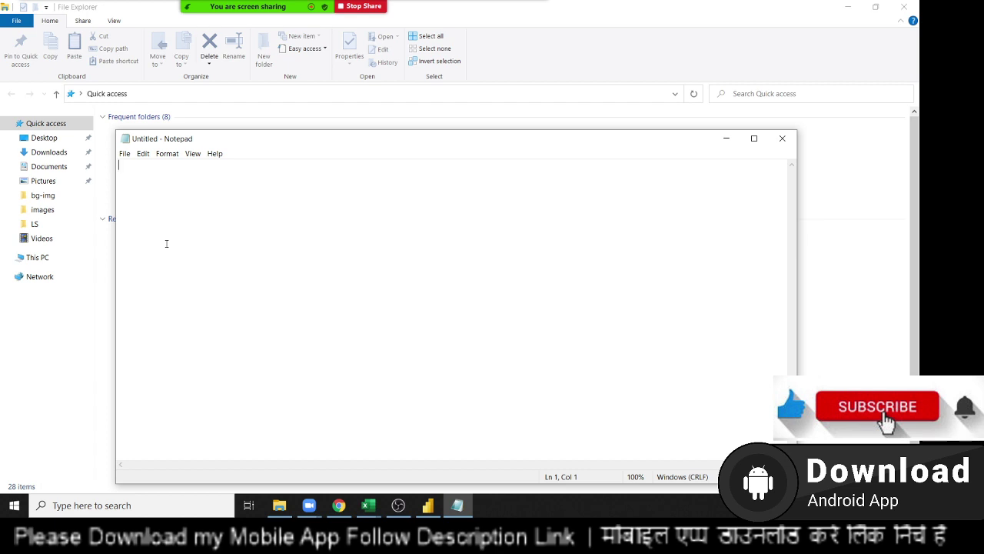
Step: Type the lines Name,City,Amt / Puja,Delhi,500 / Om,Pune,450 / Uday,Noida,300
text(Name,)
text(C)
text(ity)
text(,Am)
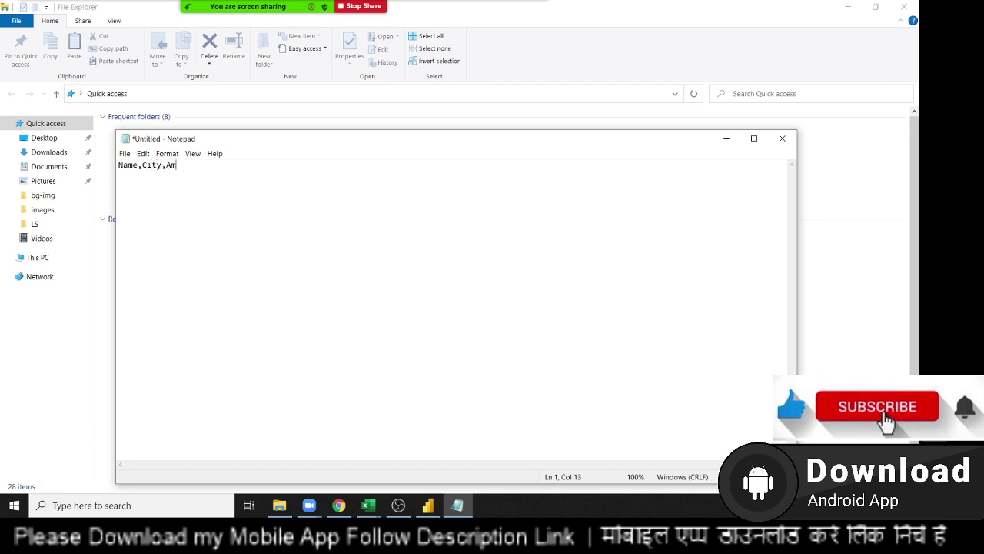
text(t)
key(Return)
text(P)
text(uja,Del)
text(hi,)
text(500)
key(Return)
text(Om,)
text(Pune,)
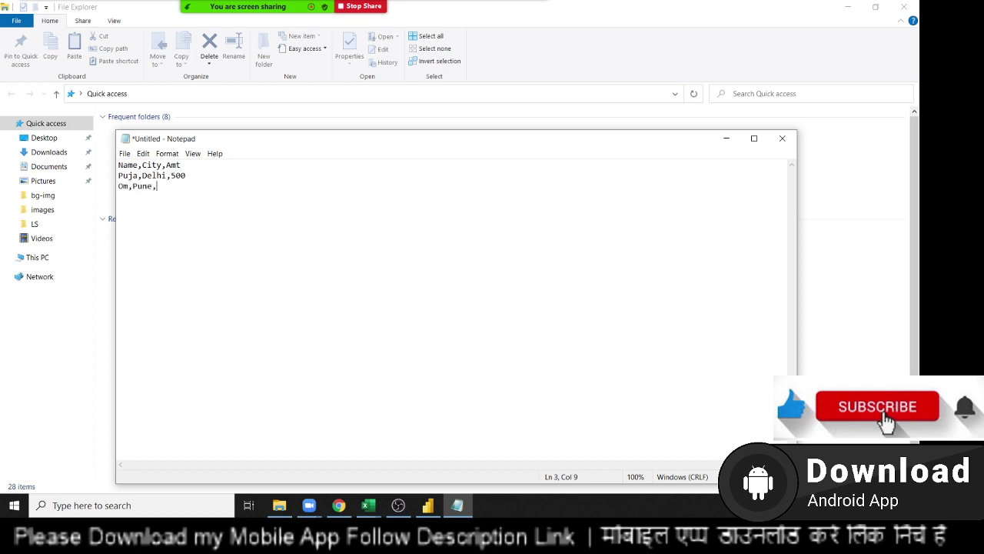
text(450)
key(Return)
text(Uday)
text(,)
text(Noidam)
key(BackSpace)
text(,)
text(300)
click(124, 153)
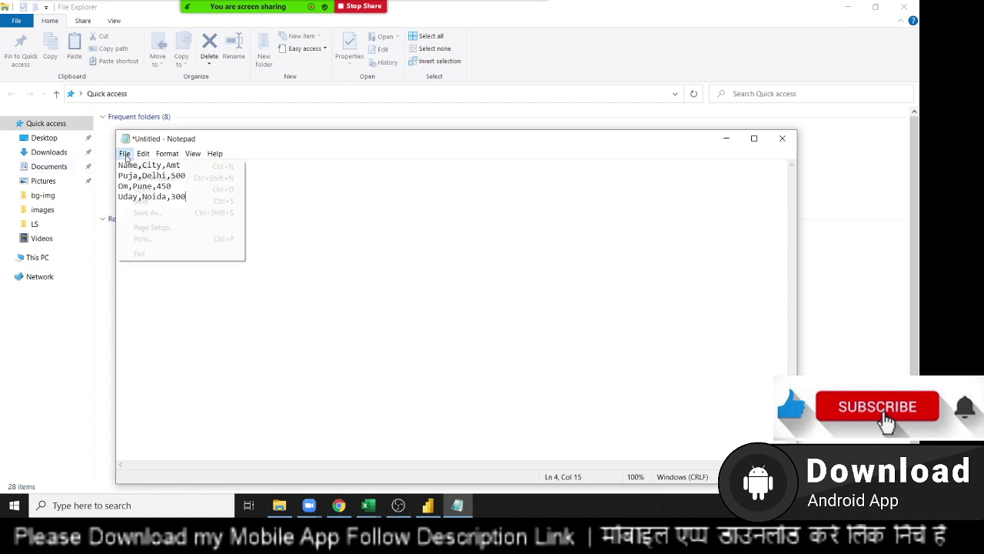
Step: Save the comma-separated note as '1' in the Downloads folder
click(154, 213)
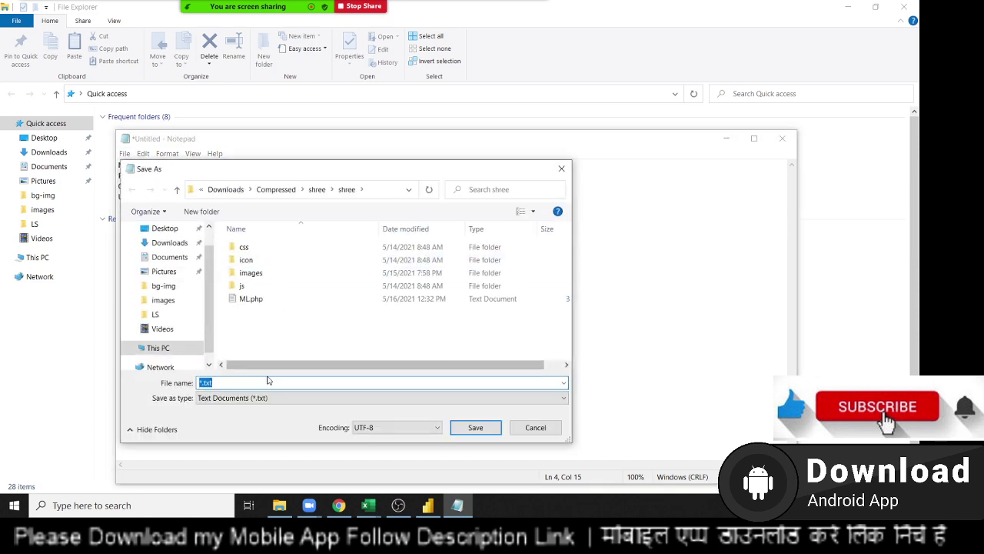
text(1)
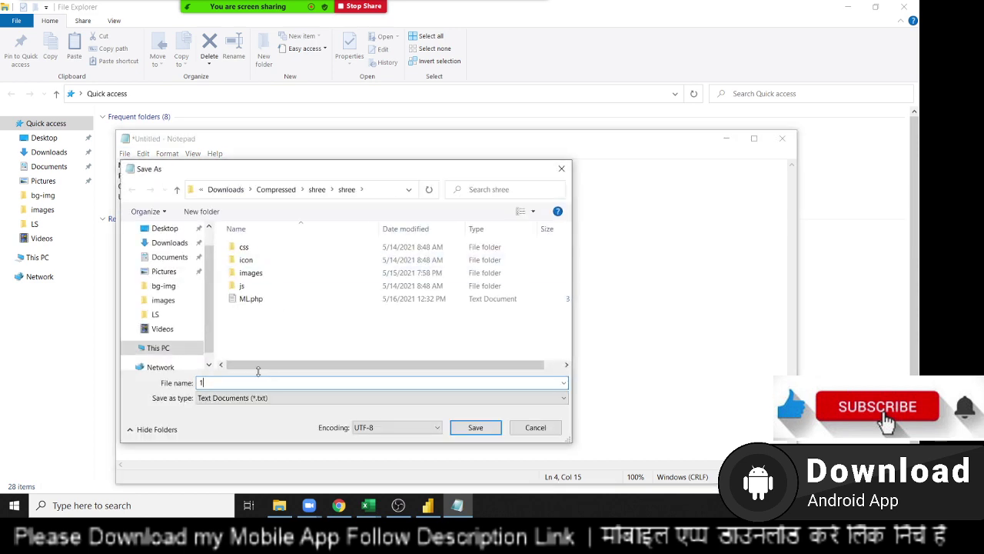
click(181, 240)
click(164, 228)
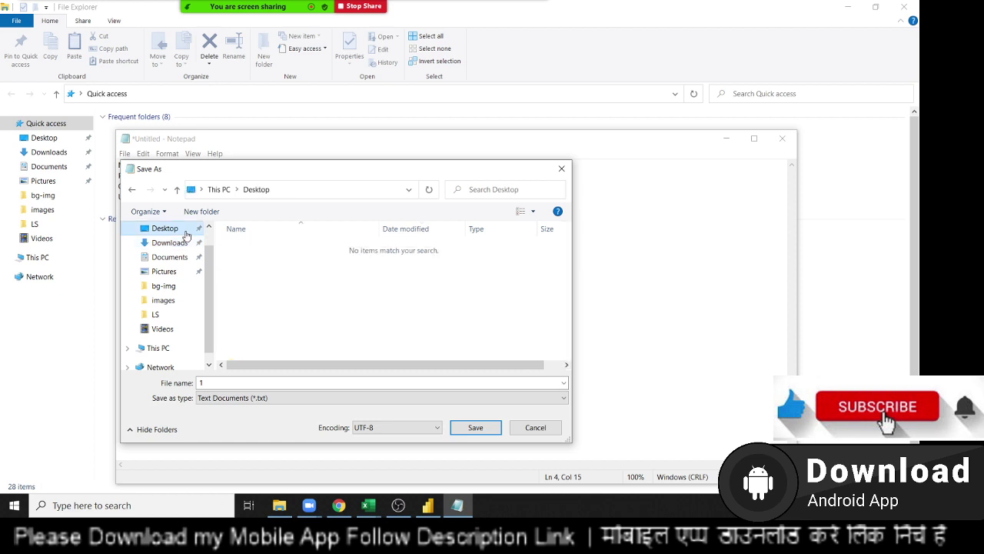
click(171, 244)
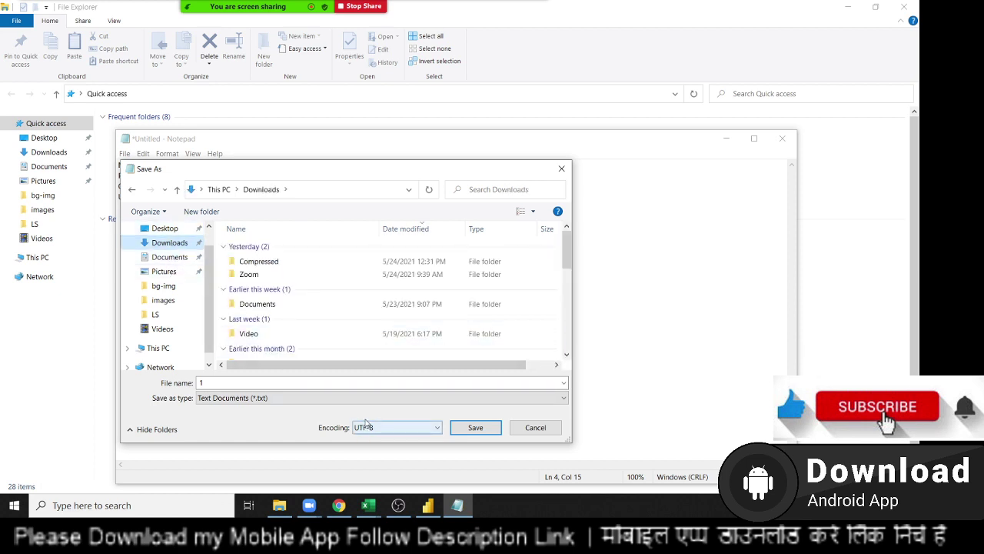
click(472, 428)
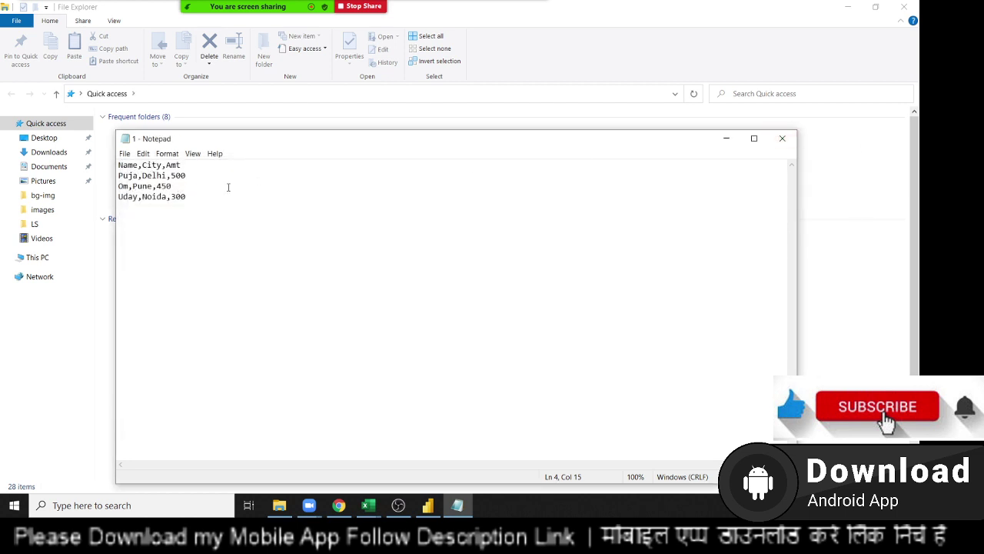
Step: In a new document, type tab-separated headers Name, City, Amt and the row Puja, Pune, 475
key(ctrl+n)
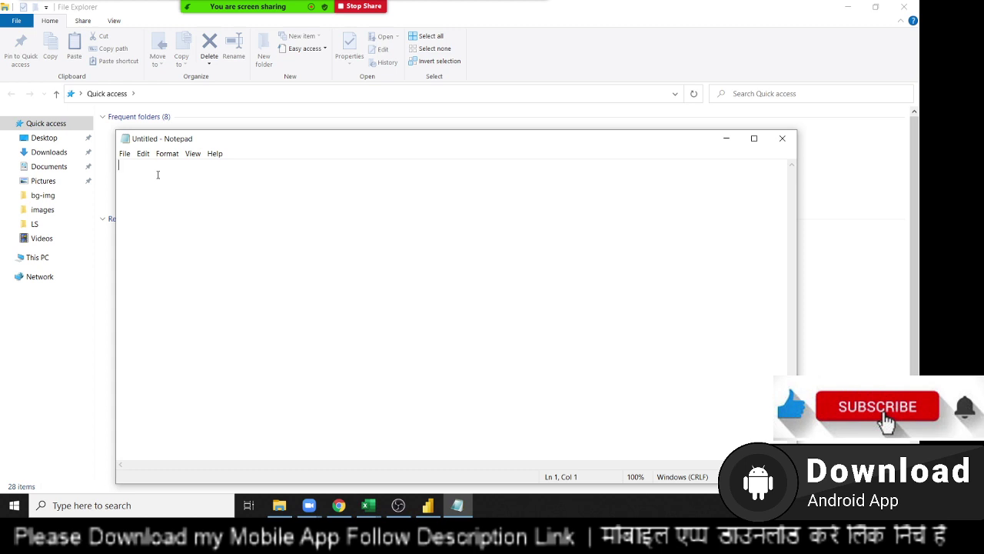
text(Name)
key(Tab)
text(Ci)
text(ty)
key(Tab)
text(Amt)
key(Return)
text(Puja)
key(Tab)
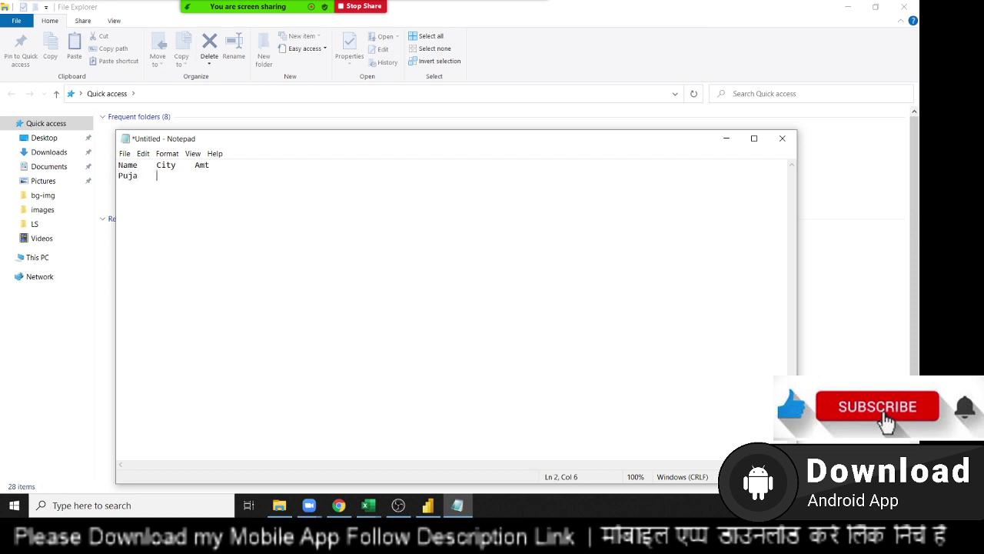
text(Pu)
text(ne)
key(Tab)
text(475)
Step: Add tab-separated rows Om, Noida, 741 and jULY, pATNA, 745
key(Return)
text(Om)
key(Tab)
text(Noid)
text(a)
key(Tab)
text(74)
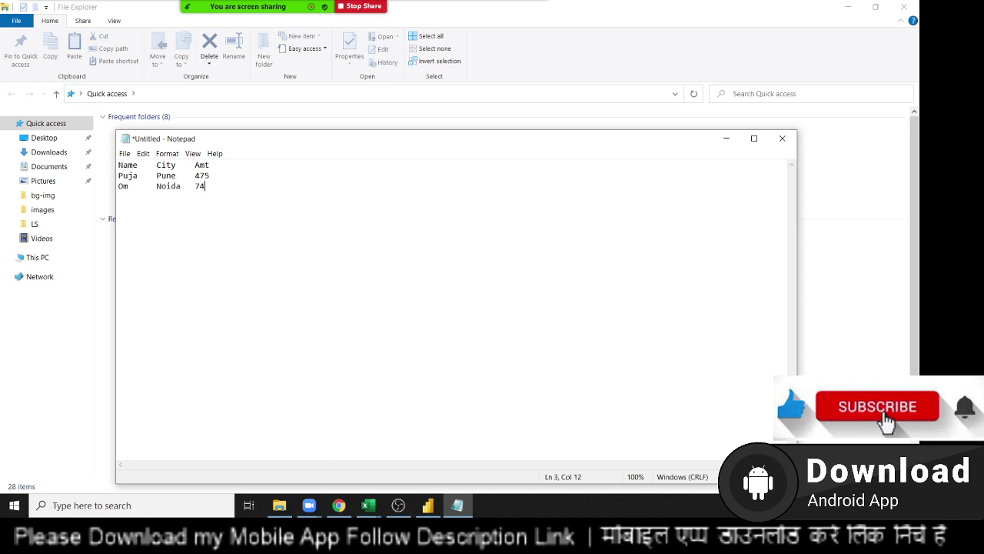
text(1 )
text(j)
text(OU)
key(BackSpace)
key(BackSpace)
text(UL)
text(Y)
key(Tab)
text(pATNA)
key(Tab)
text(745)
click(143, 153)
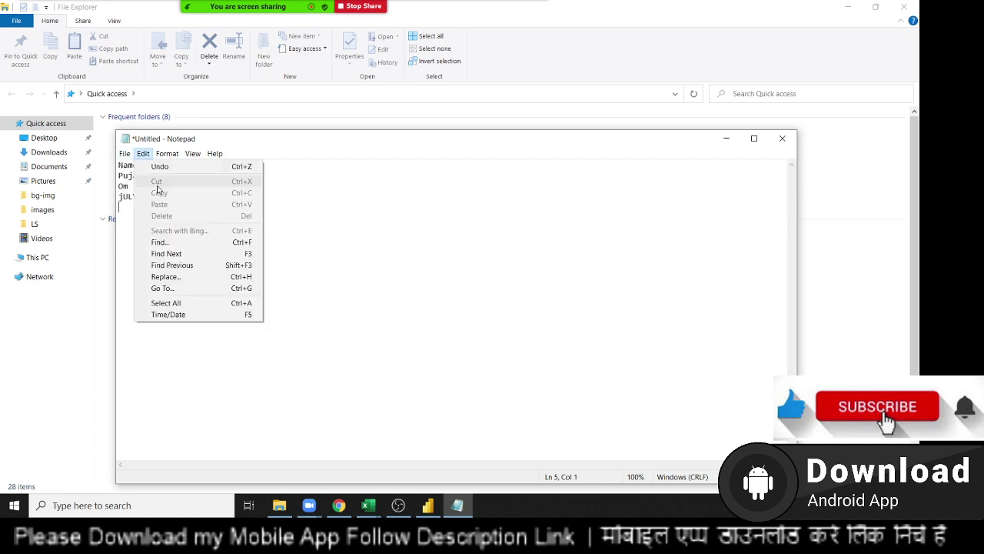
click(125, 152)
Step: Save the tab-separated document as '2' and select the tab character after Name
click(156, 216)
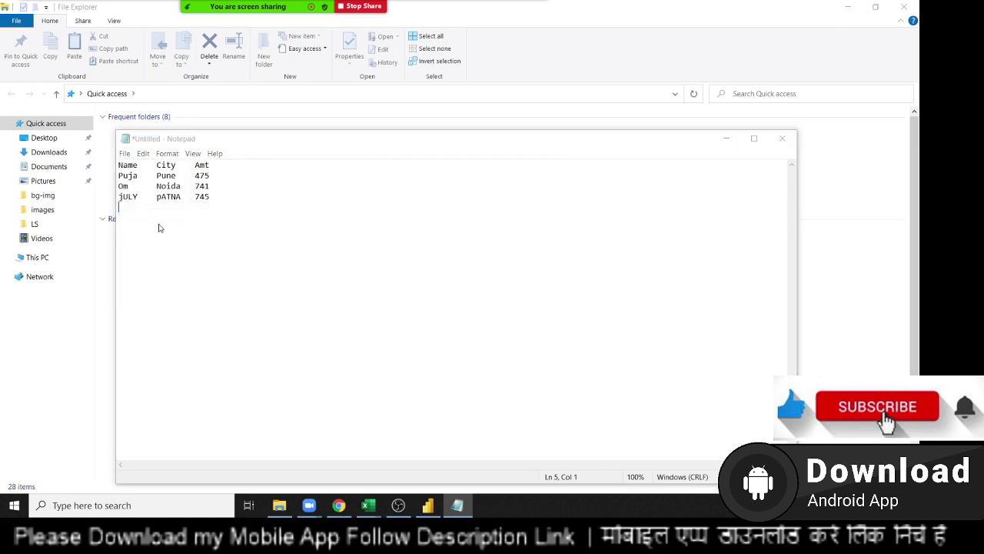
text(2)
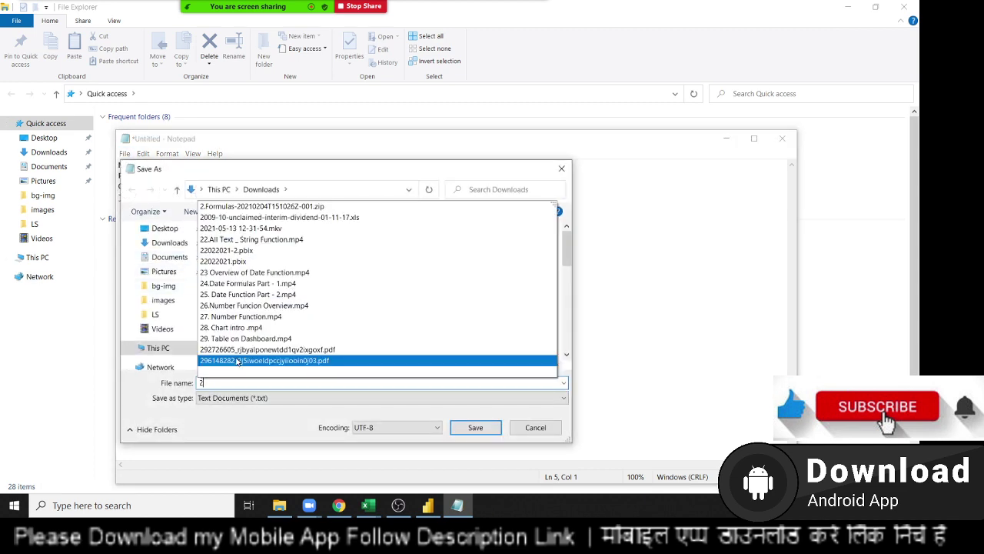
click(299, 425)
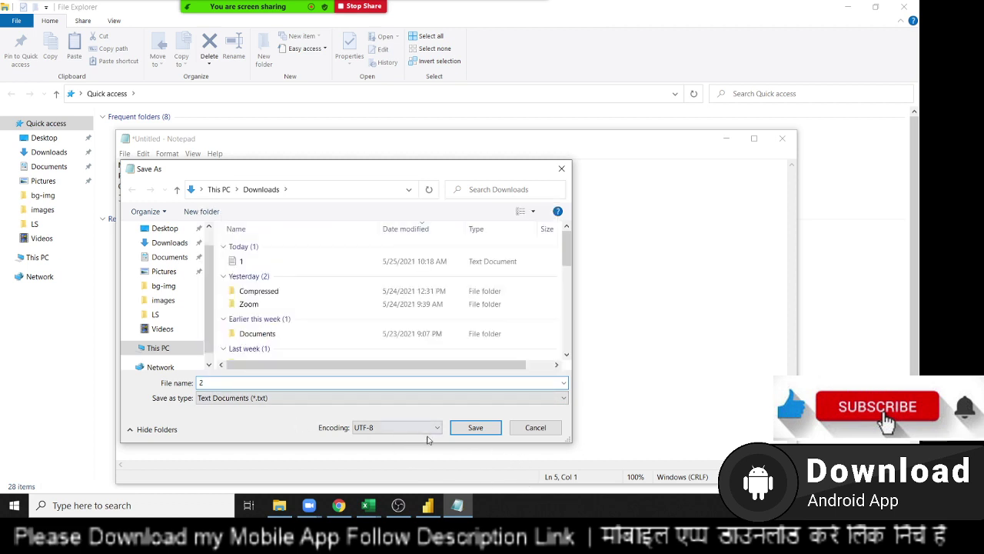
click(472, 428)
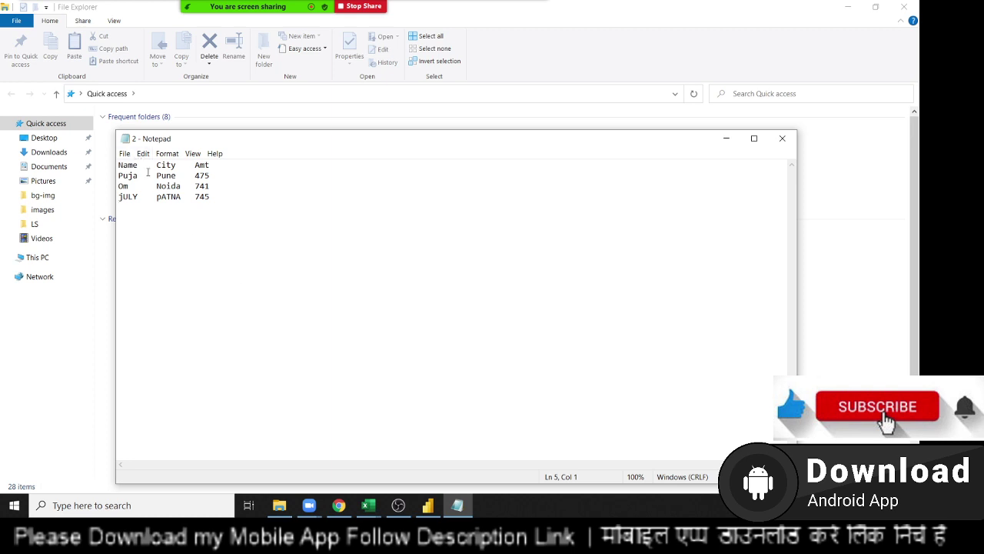
drag(137, 165, 161, 167)
key(shift+Left)
Step: Back in Power BI, preview file 1 as Text/CSV and confirm its delimiter is Comma
click(427, 505)
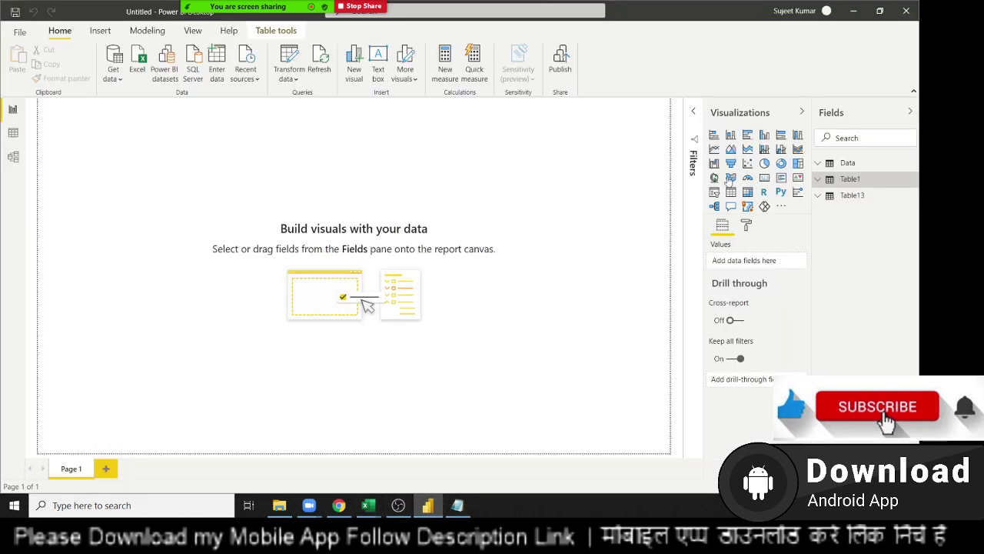
click(121, 74)
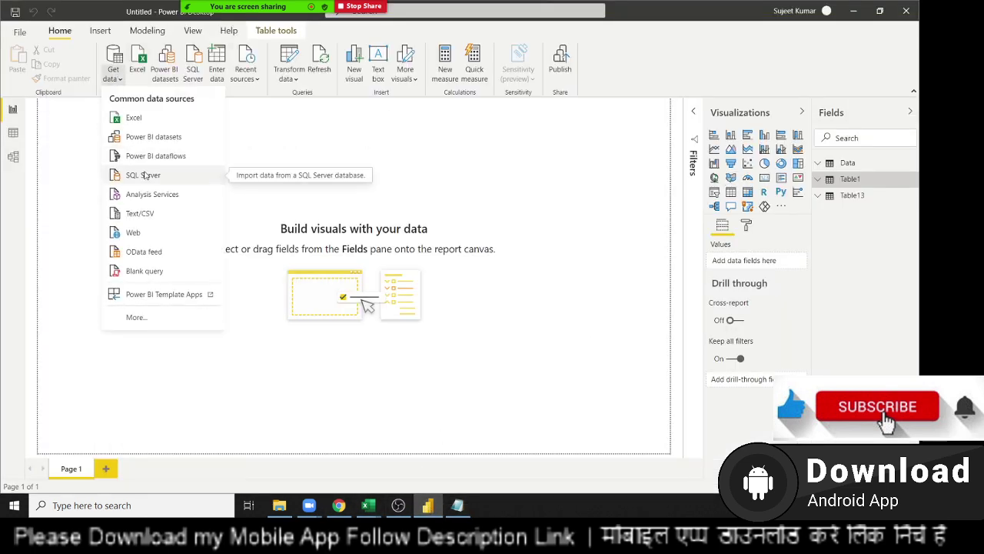
click(139, 213)
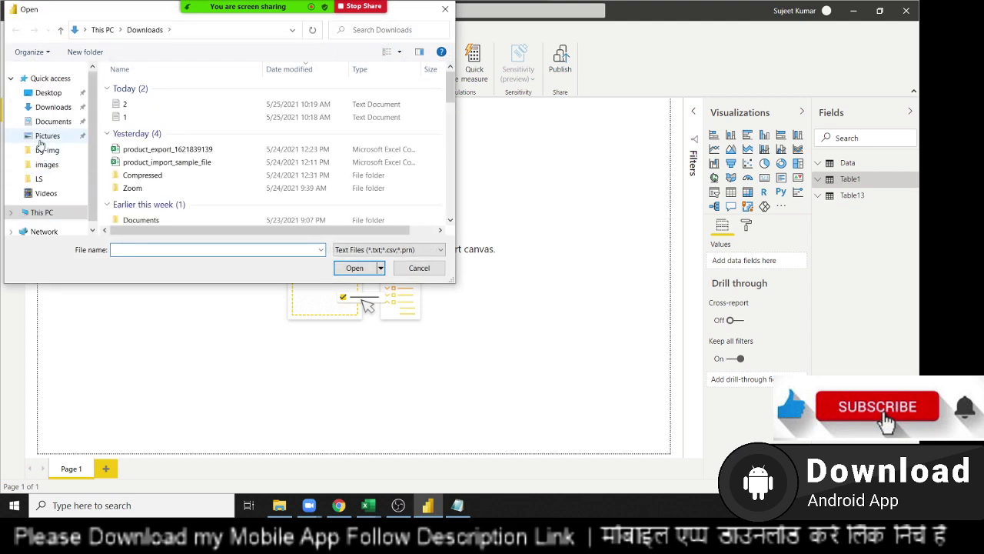
click(125, 117)
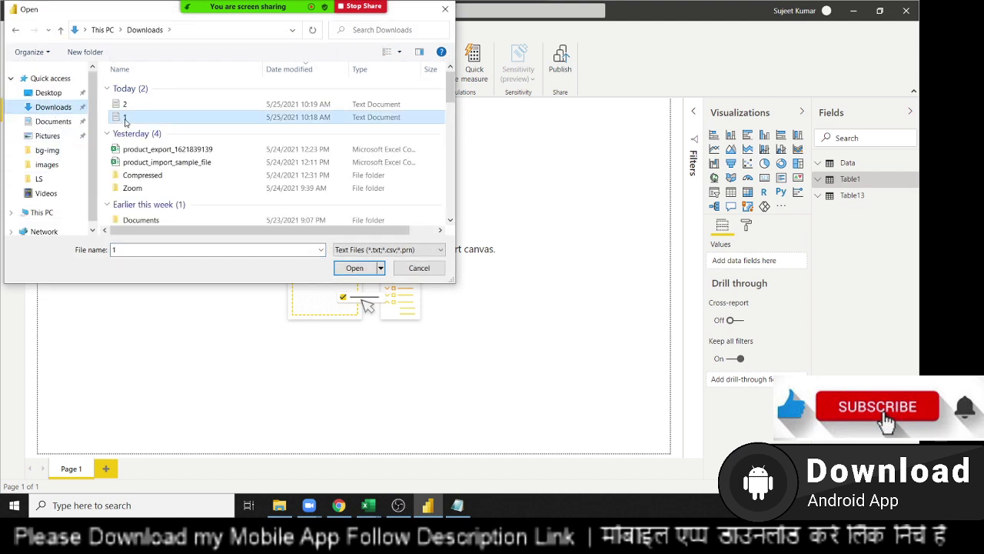
click(354, 270)
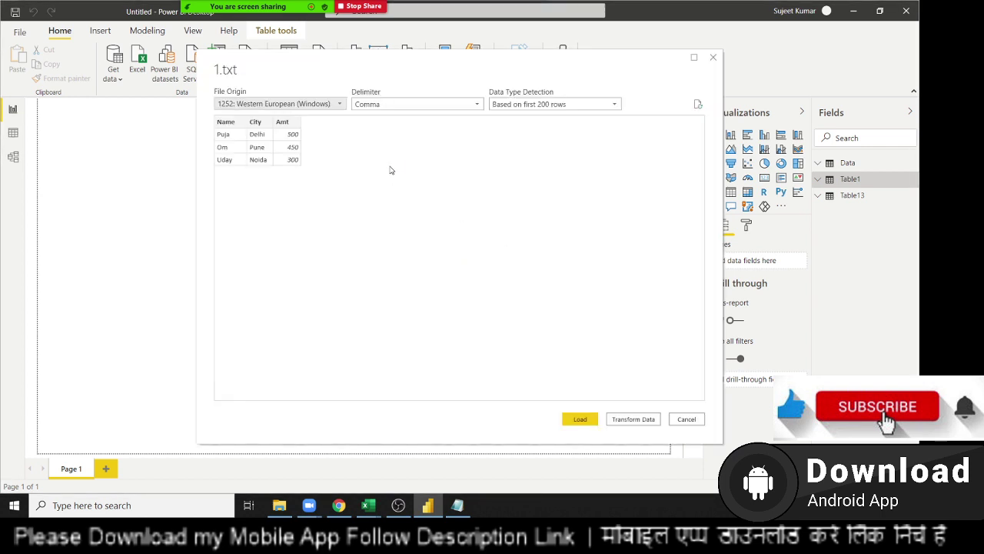
click(367, 107)
click(367, 108)
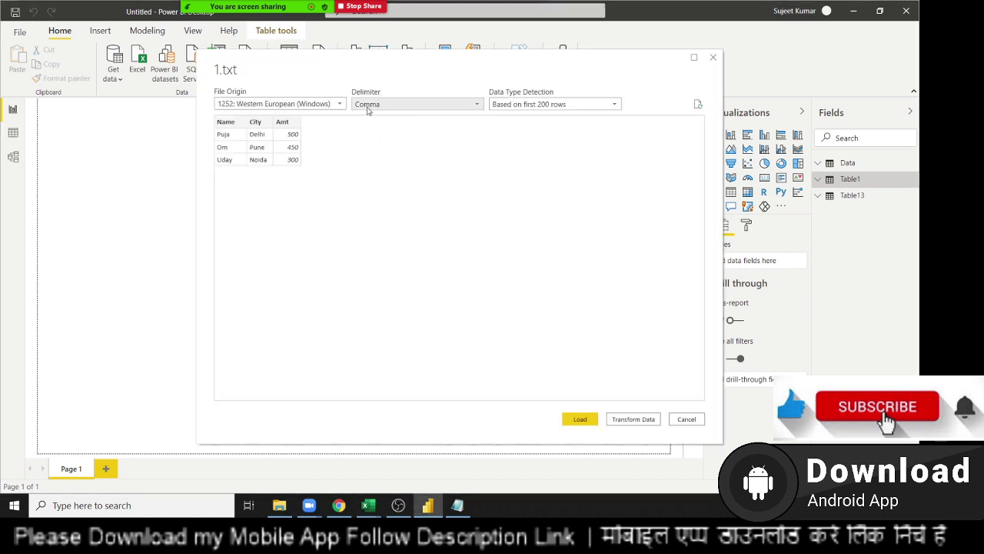
click(367, 108)
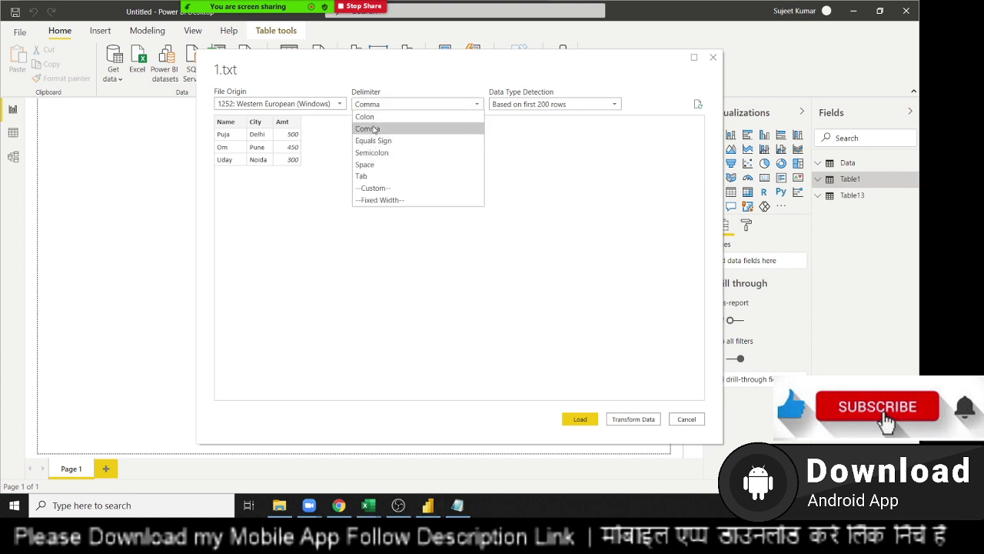
click(367, 104)
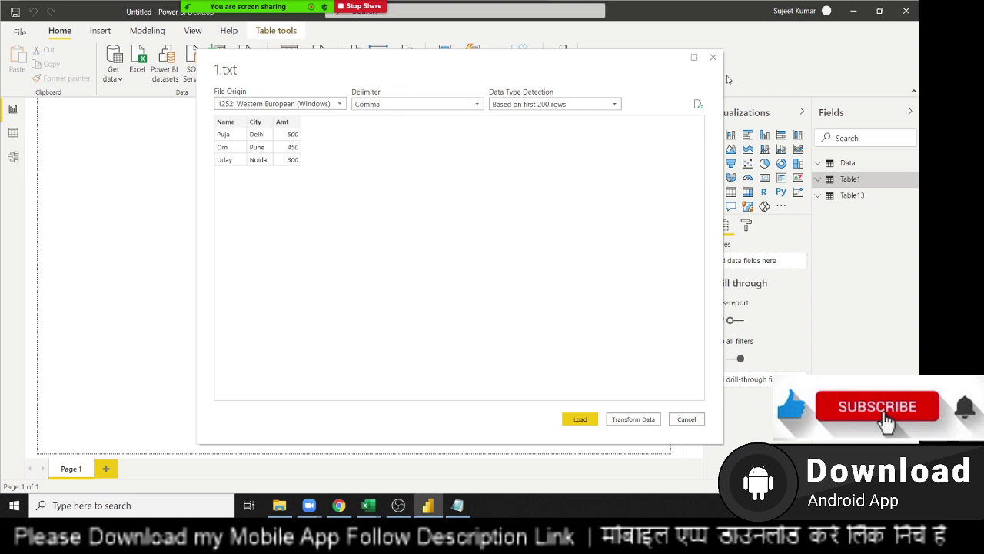
click(713, 56)
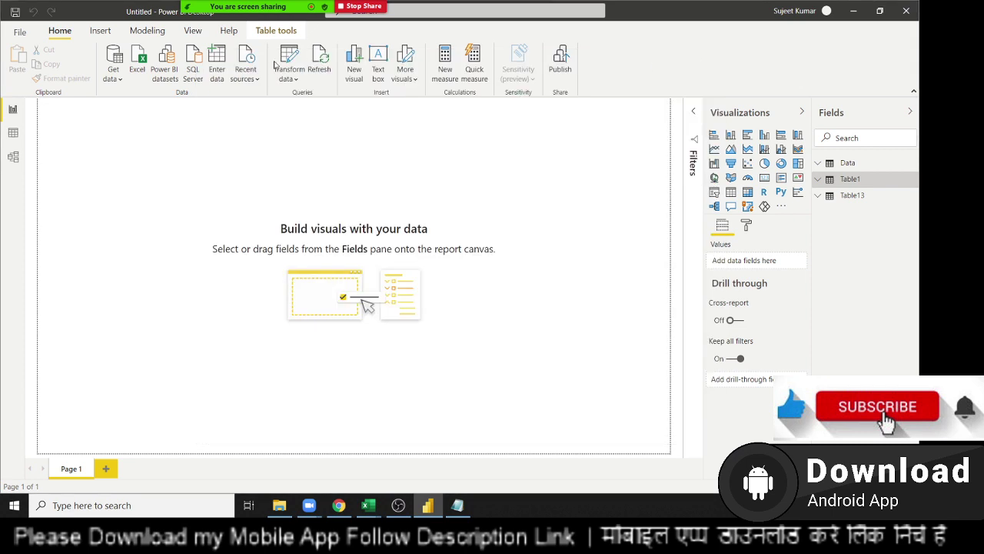
click(116, 75)
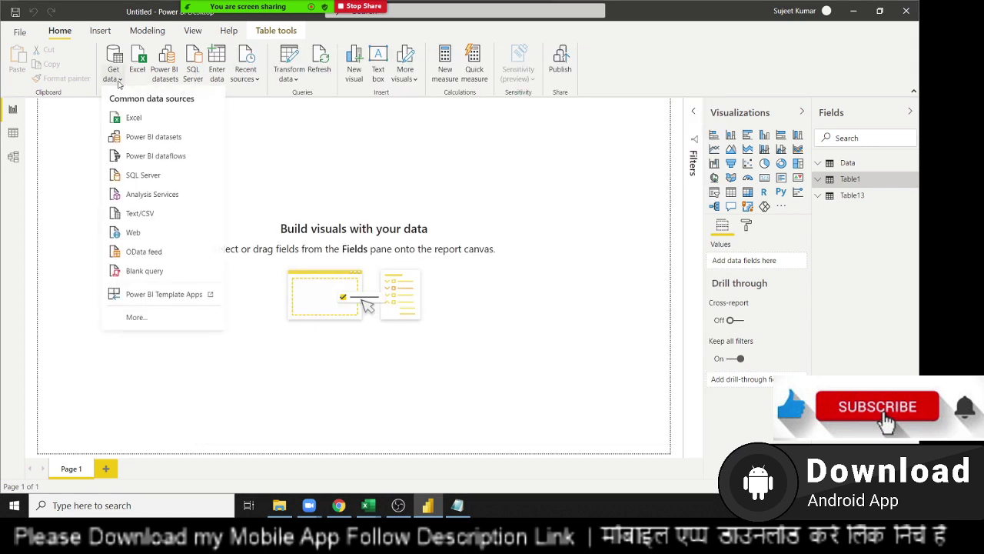
click(139, 213)
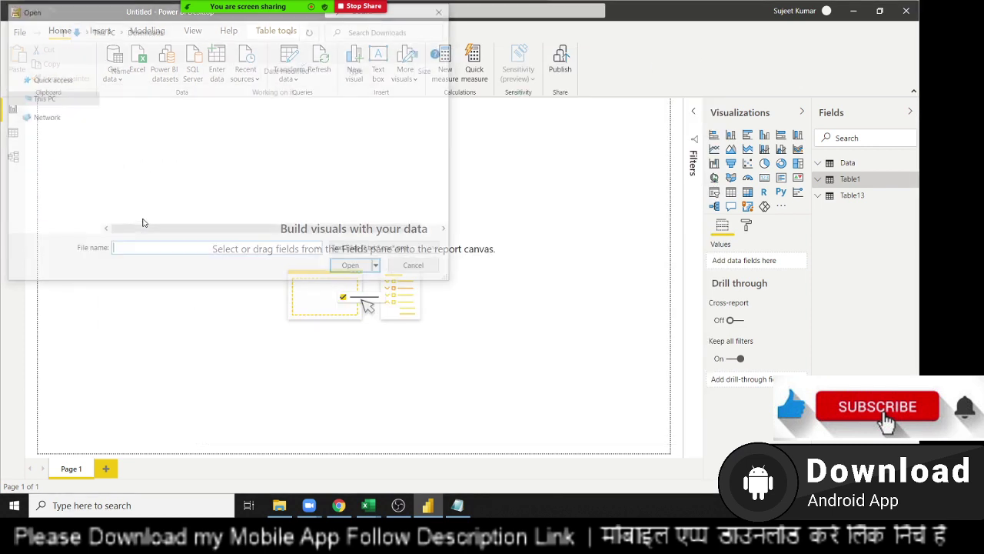
click(135, 106)
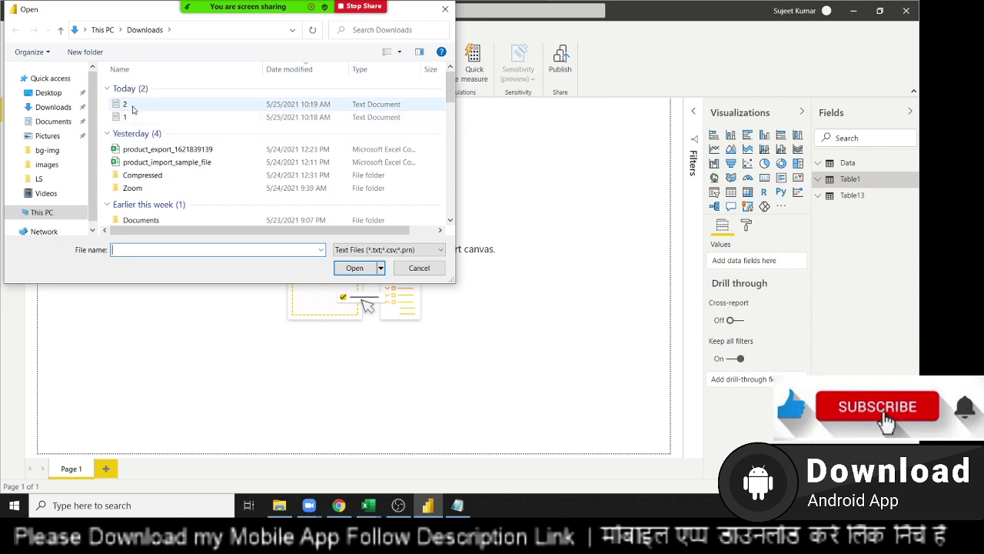
click(354, 268)
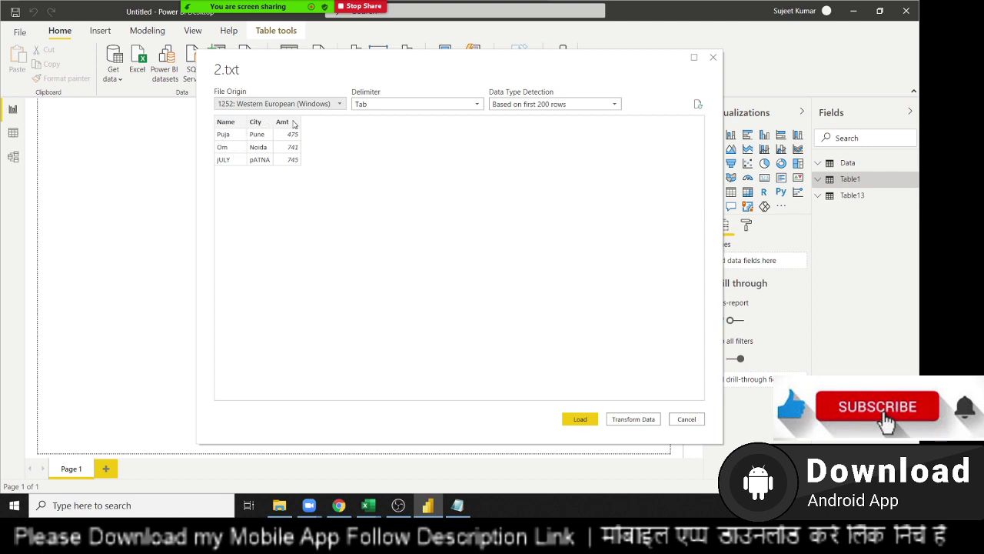
click(377, 106)
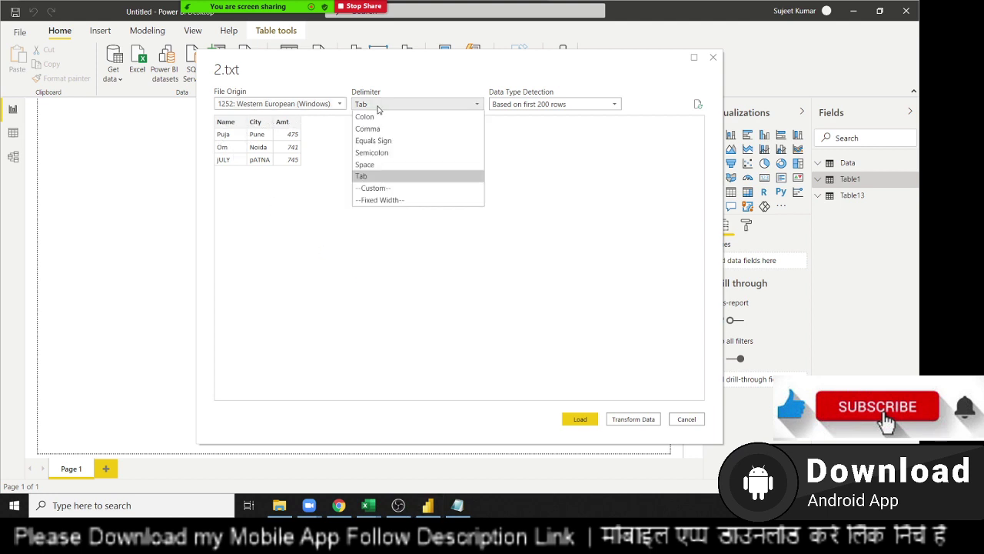
click(278, 235)
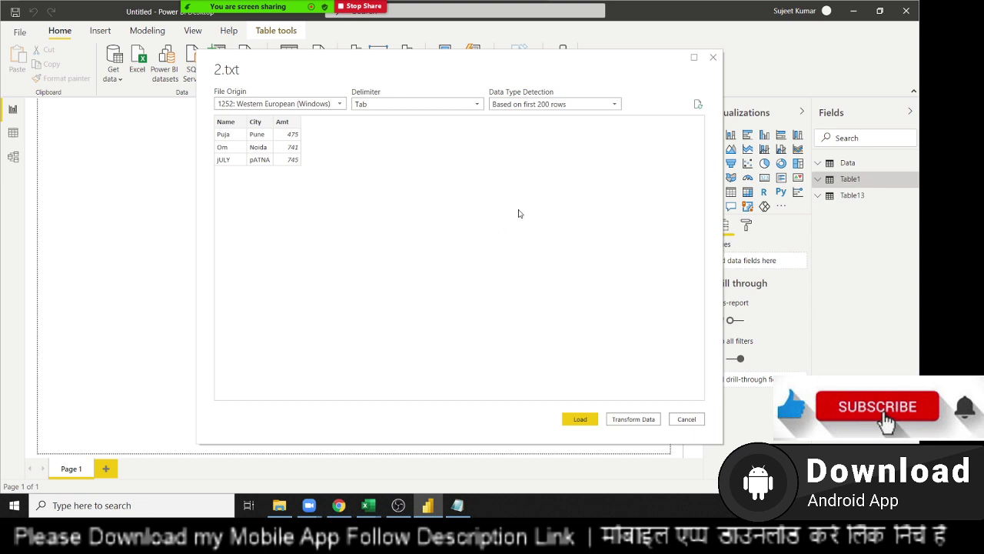
click(713, 58)
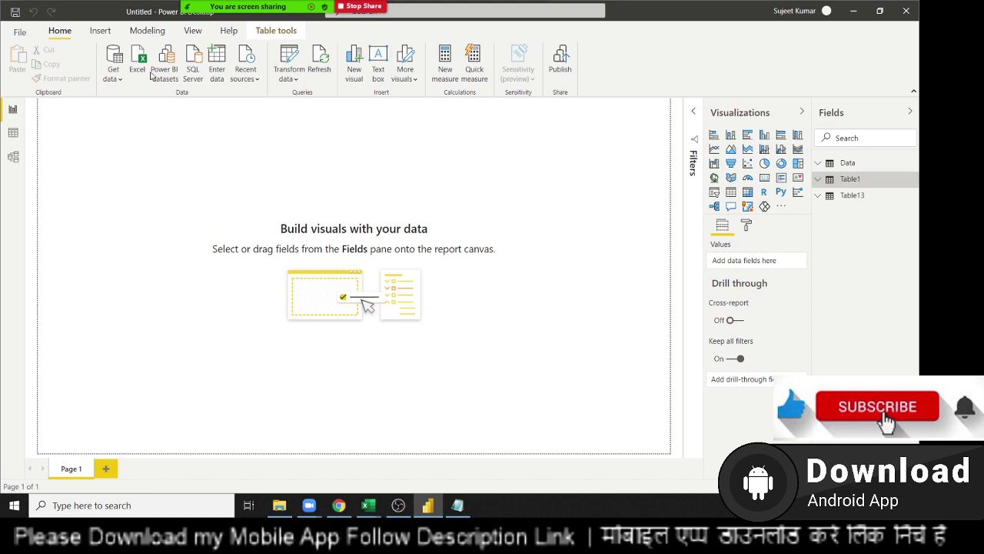
Step: Pick the Folder connector from the full Get Data list and start browsing for a folder
click(119, 79)
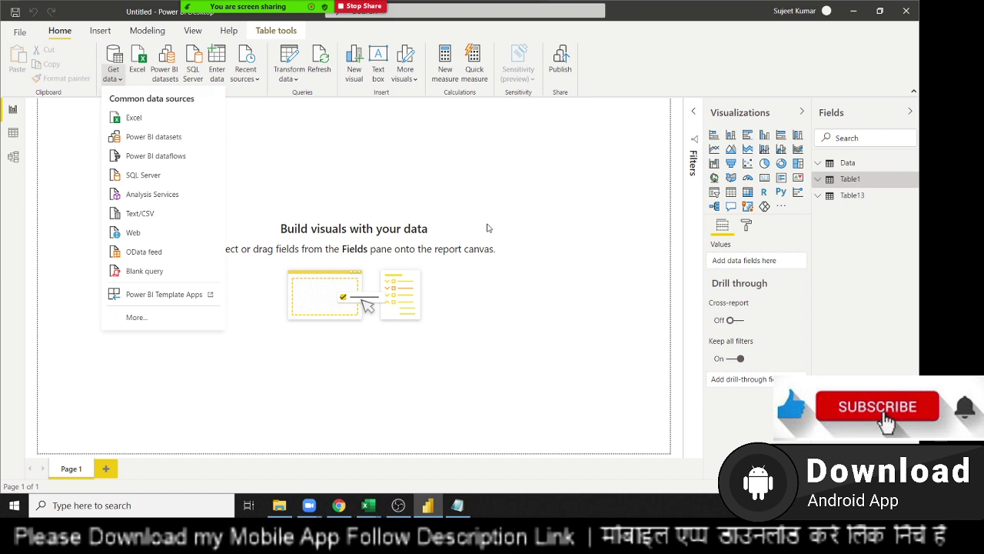
click(171, 318)
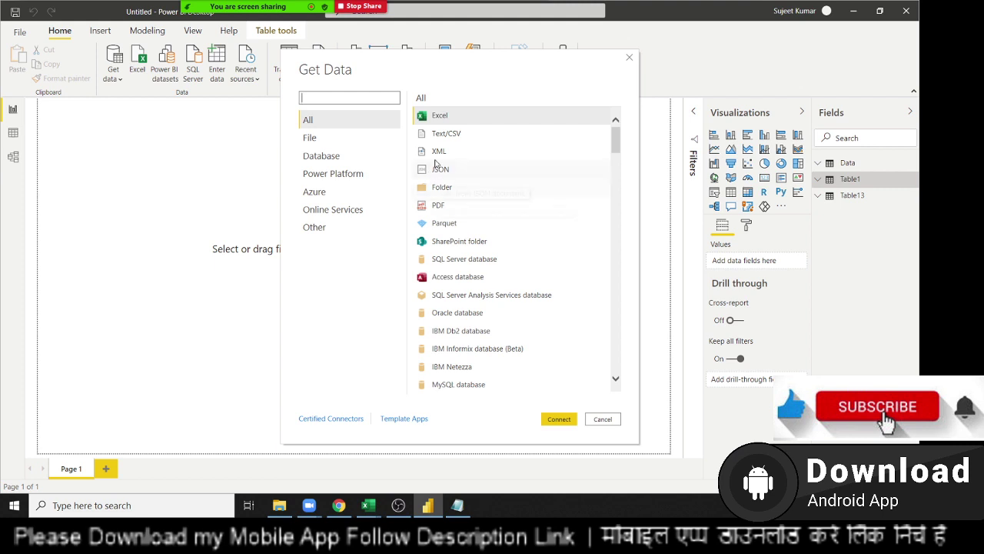
click(458, 196)
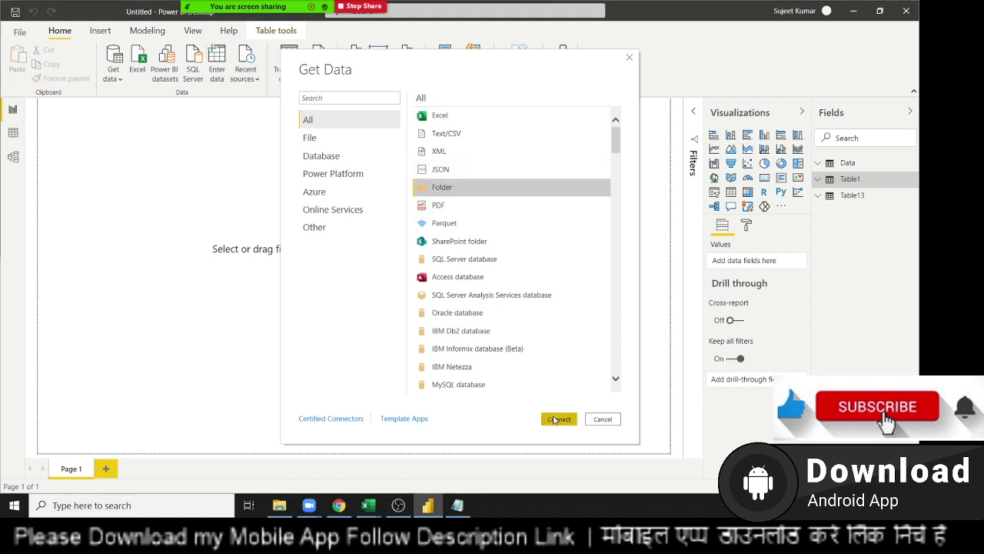
click(559, 419)
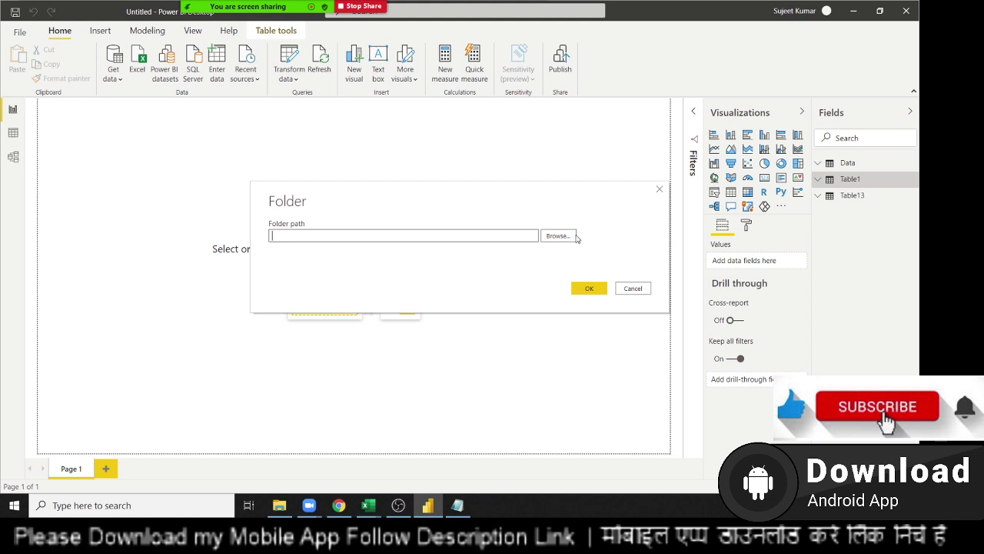
click(574, 235)
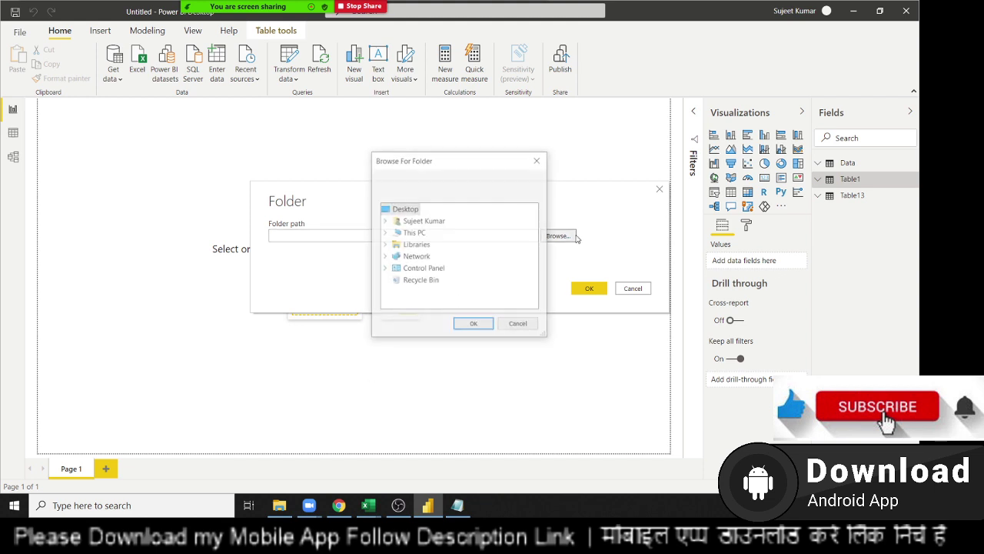
Step: Select E:\2020\Data\DD as the folder path and list its file, Delhi.xlsx
click(384, 232)
scroll(391, 239, down, 1)
scroll(391, 239, down, 1)
scroll(391, 239, down, 1)
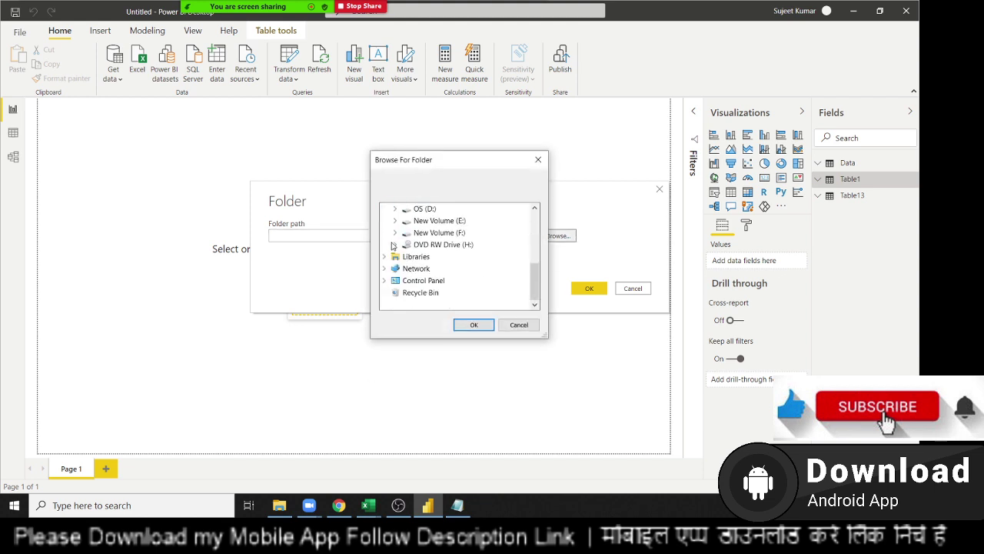
scroll(395, 240, up, 1)
click(396, 257)
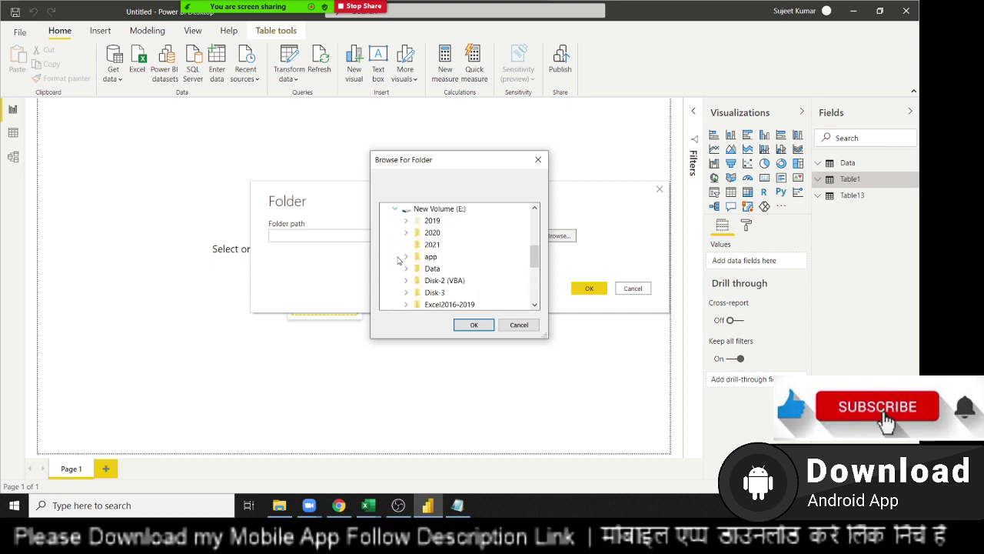
click(405, 233)
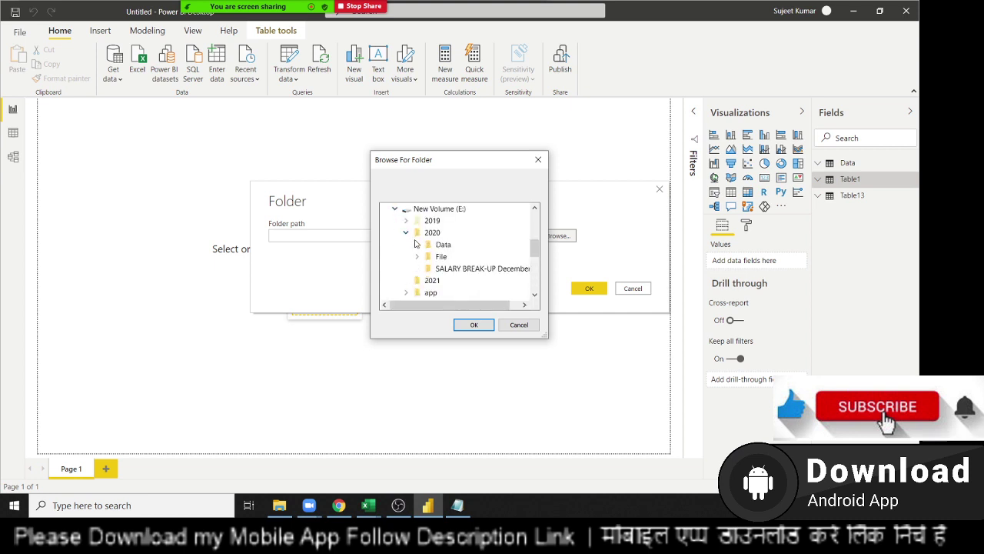
click(416, 244)
click(450, 256)
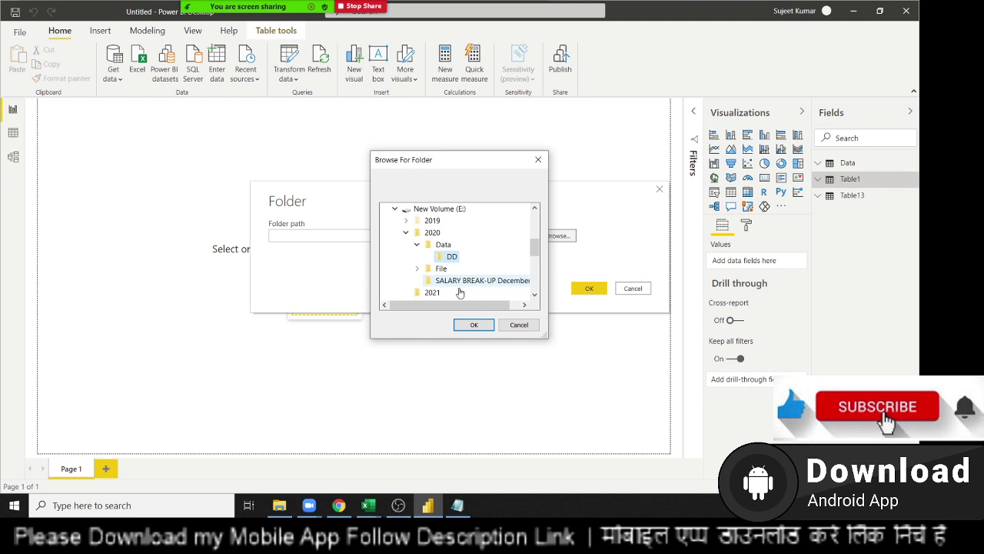
click(473, 324)
click(592, 289)
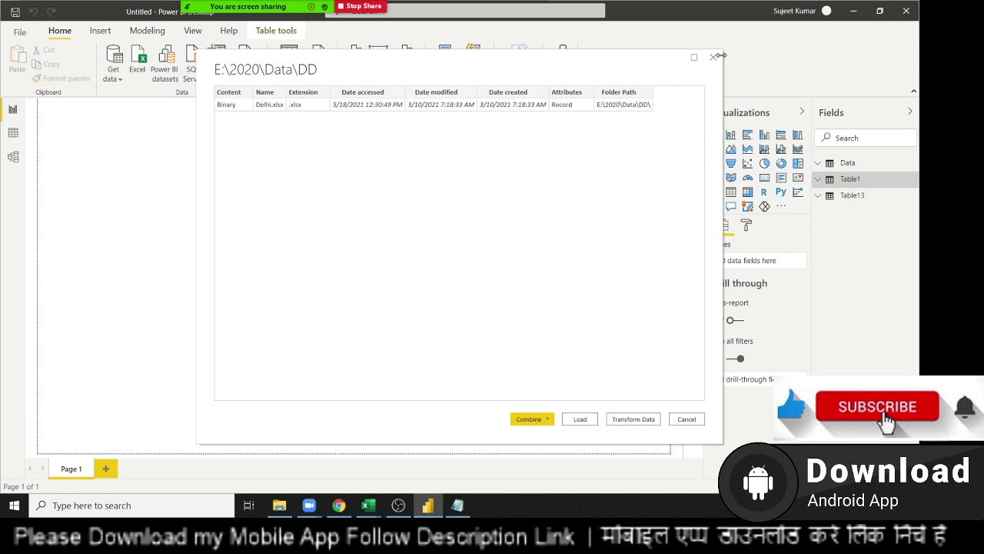
Step: Navigate File Explorer to E:\2020\Data with the monthly workbooks and copy that path
click(279, 505)
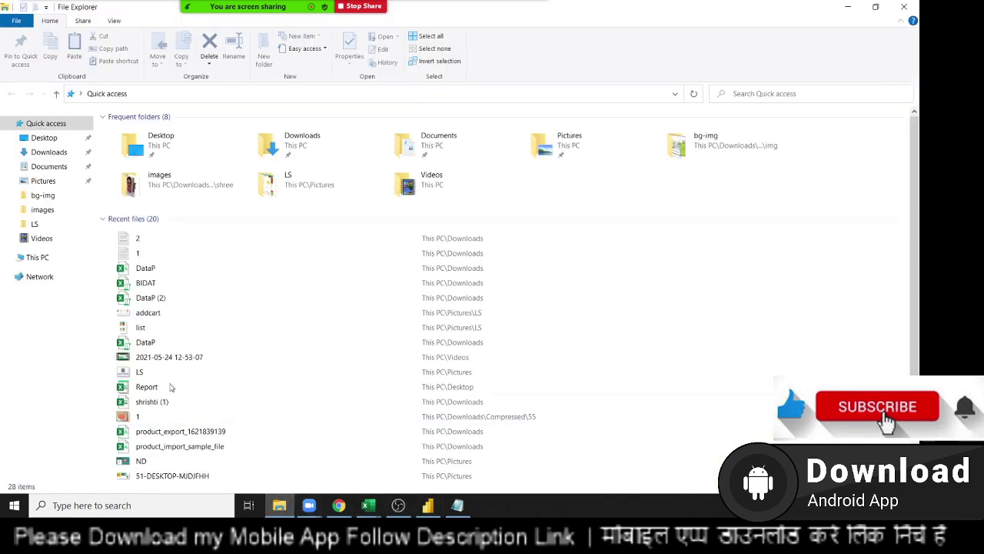
click(37, 258)
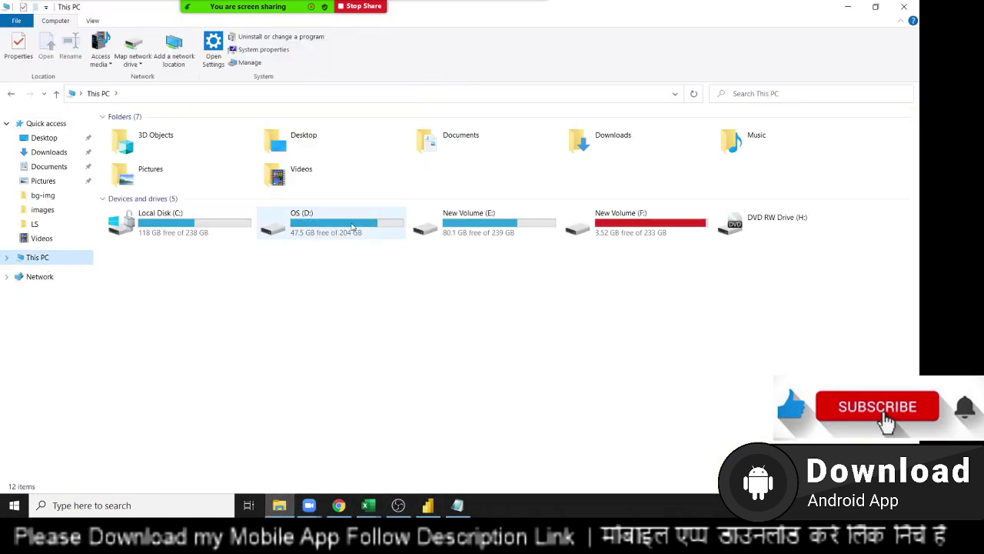
double_click(493, 220)
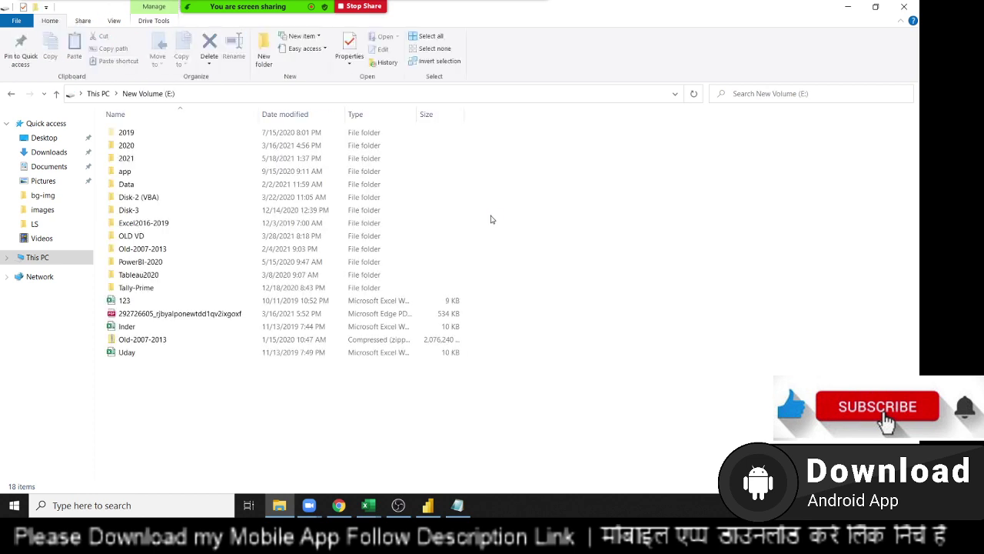
double_click(206, 145)
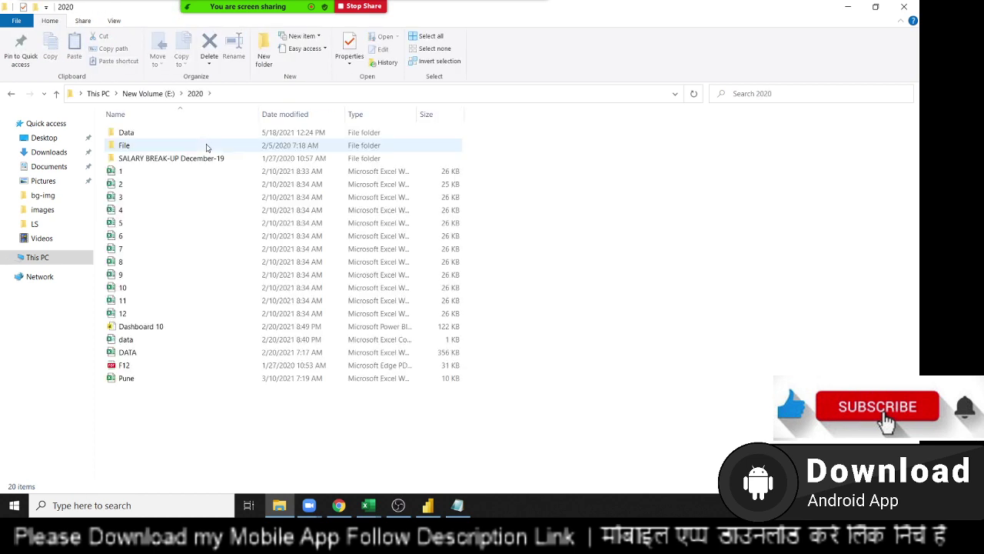
double_click(205, 145)
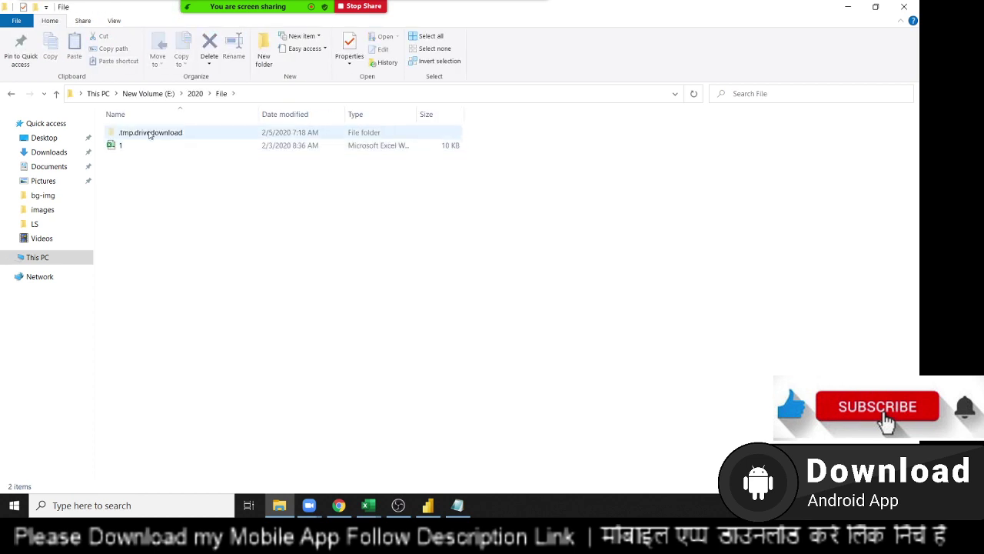
click(12, 94)
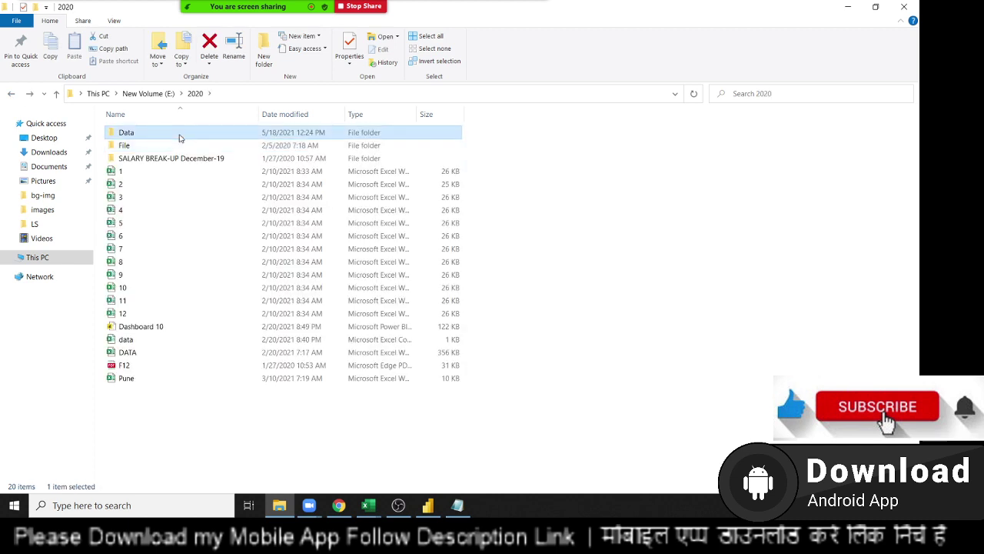
double_click(179, 135)
click(179, 138)
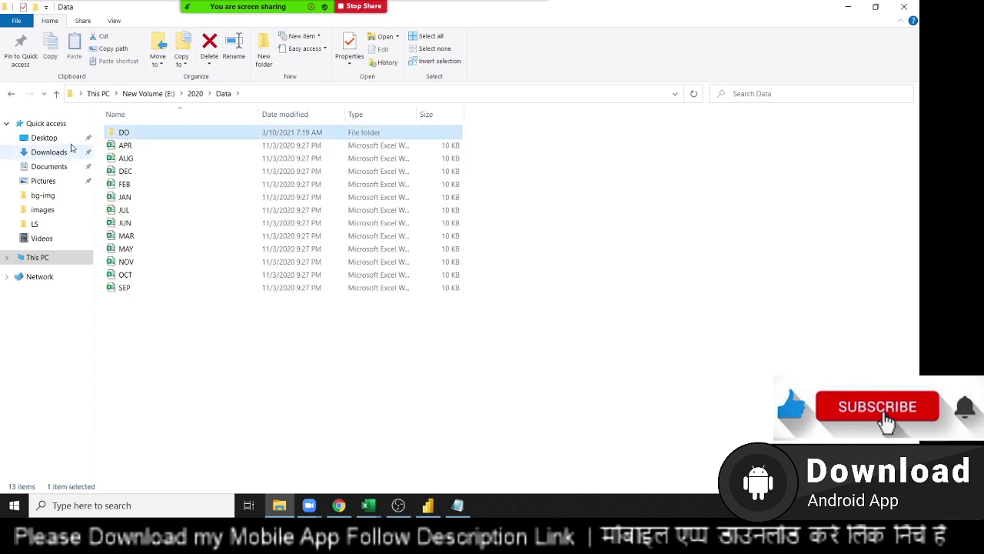
click(257, 94)
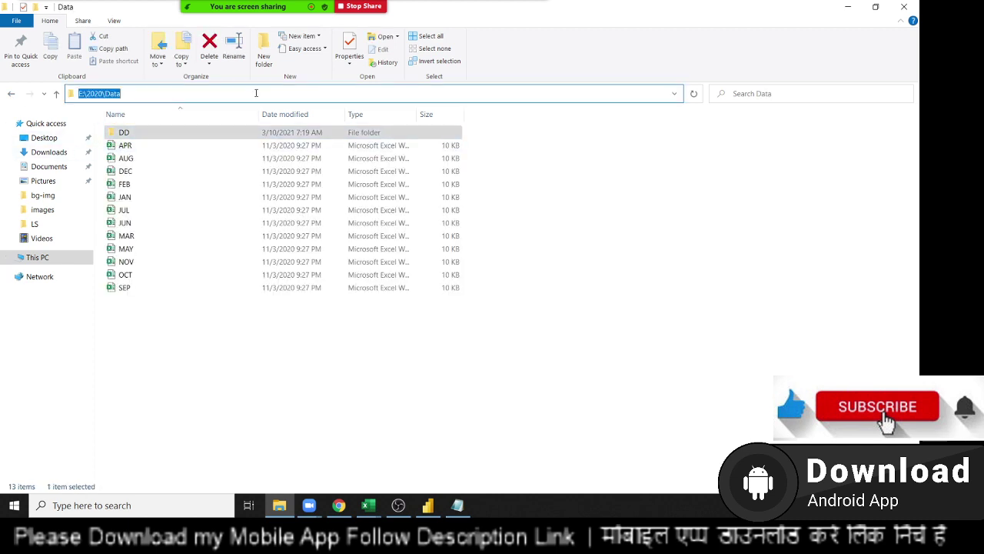
key(Escape)
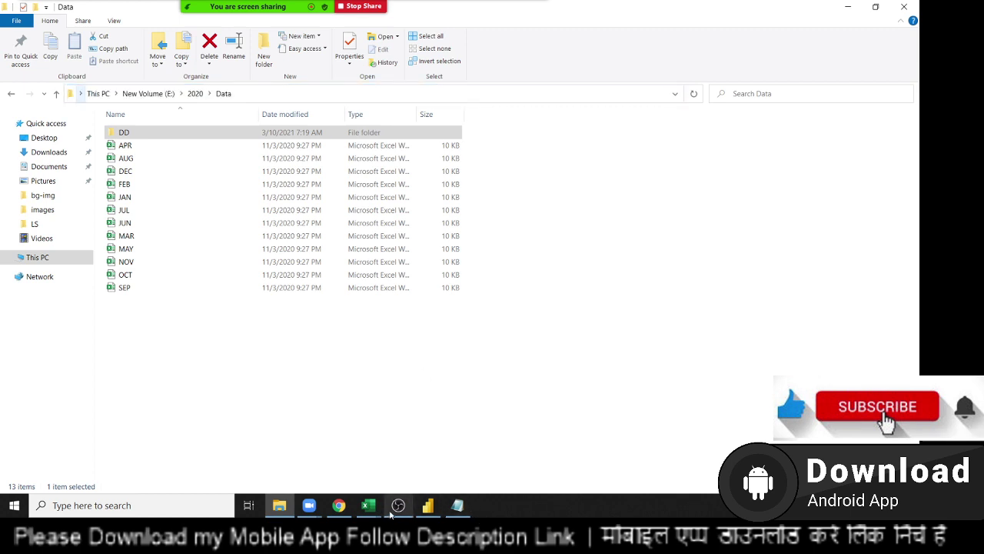
Step: Close the DD folder preview and open the full Get Data connector catalogue
click(428, 507)
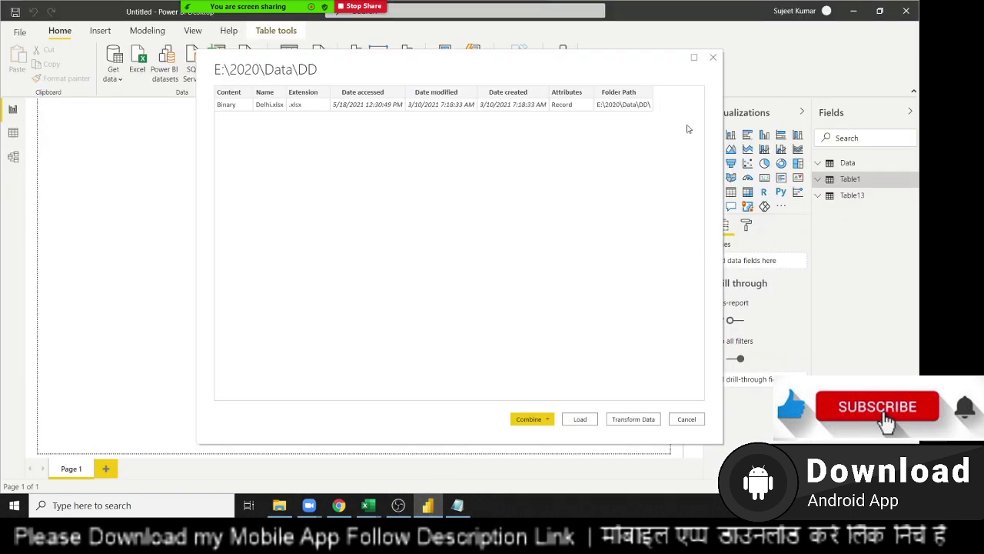
click(713, 58)
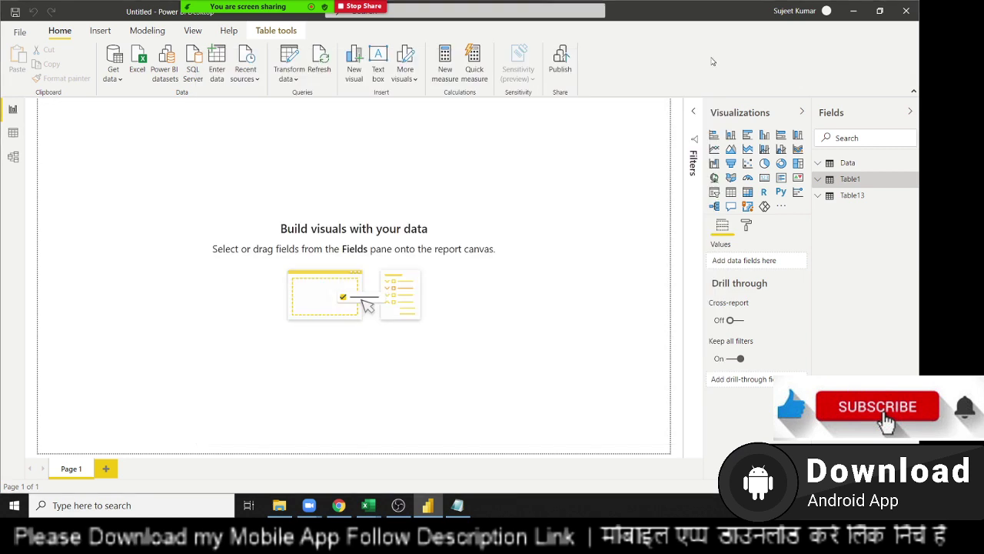
click(115, 77)
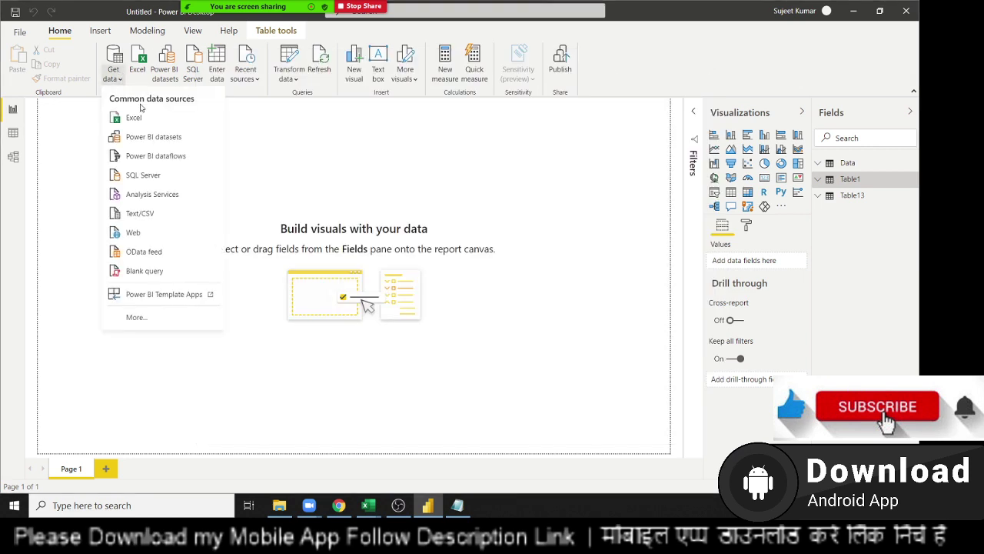
click(139, 317)
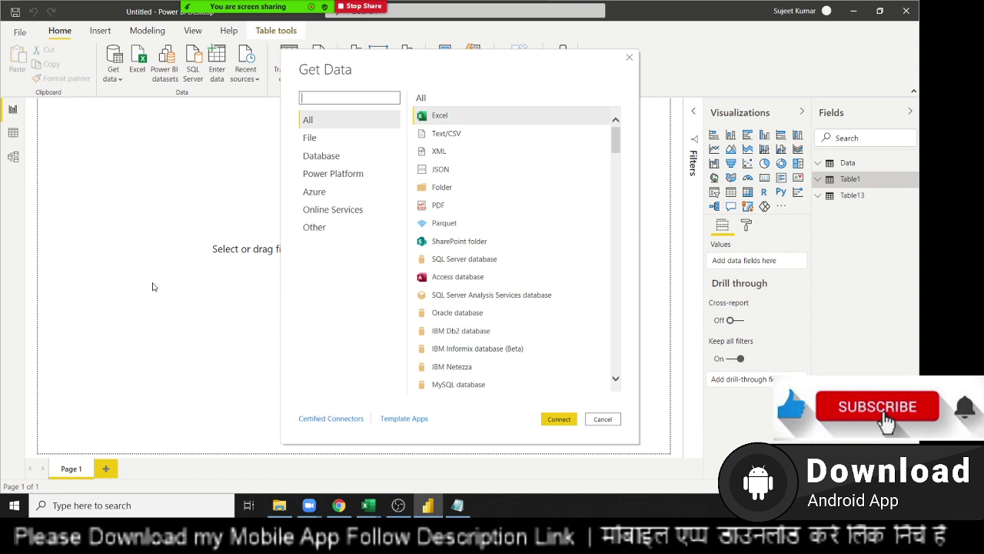
Step: Choose Folder from the All list of connectors
click(473, 189)
Step: Paste E:\2020\Data as the folder path and list its monthly files plus Delhi.xlsx
click(552, 422)
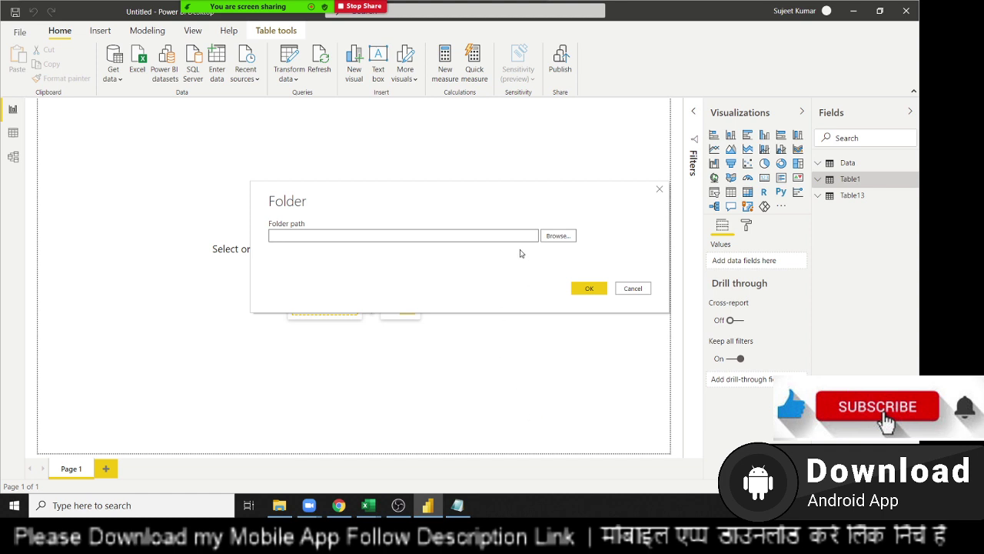
text(E:\2020\Data)
click(589, 289)
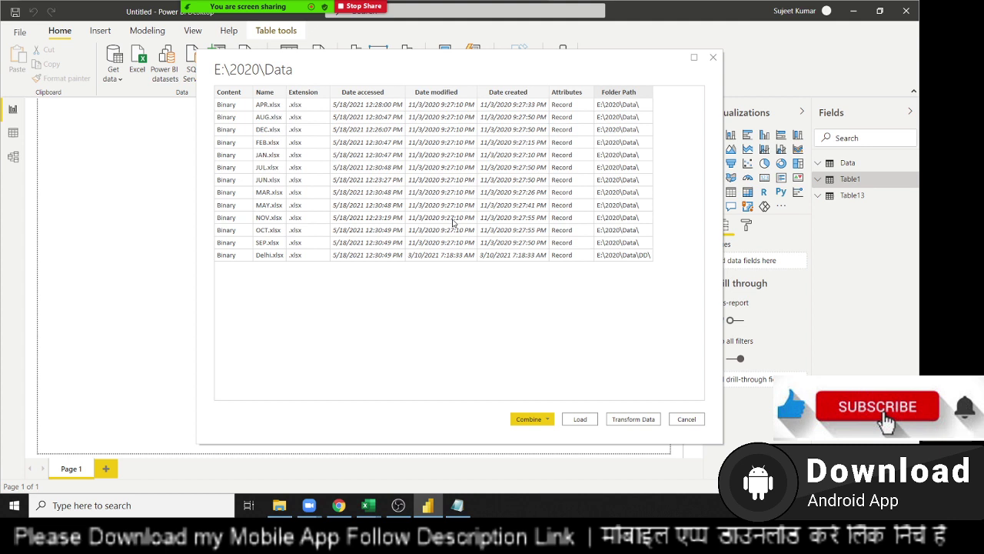
Step: Combine & Load the folder's files using Sheet1 of sample file JAN.xlsx
click(532, 422)
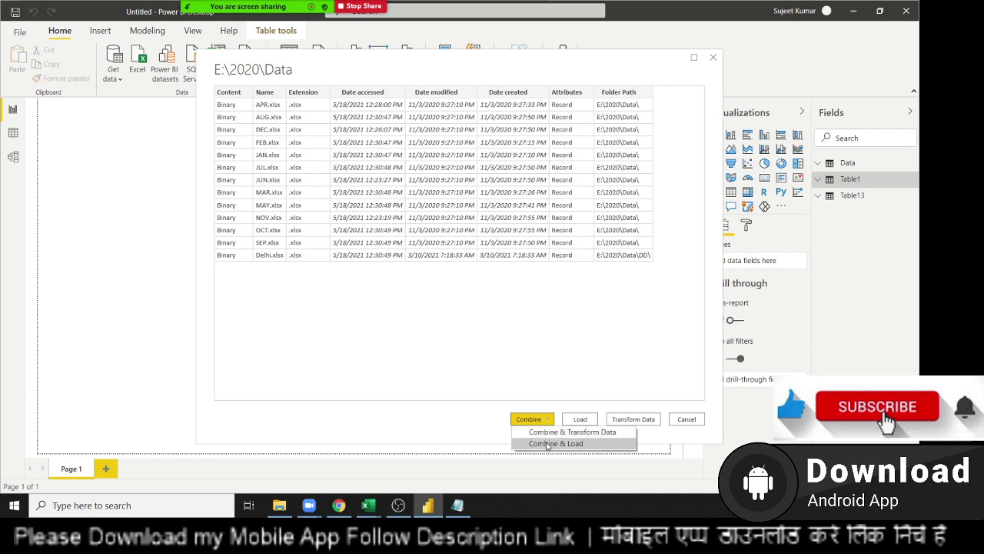
click(547, 444)
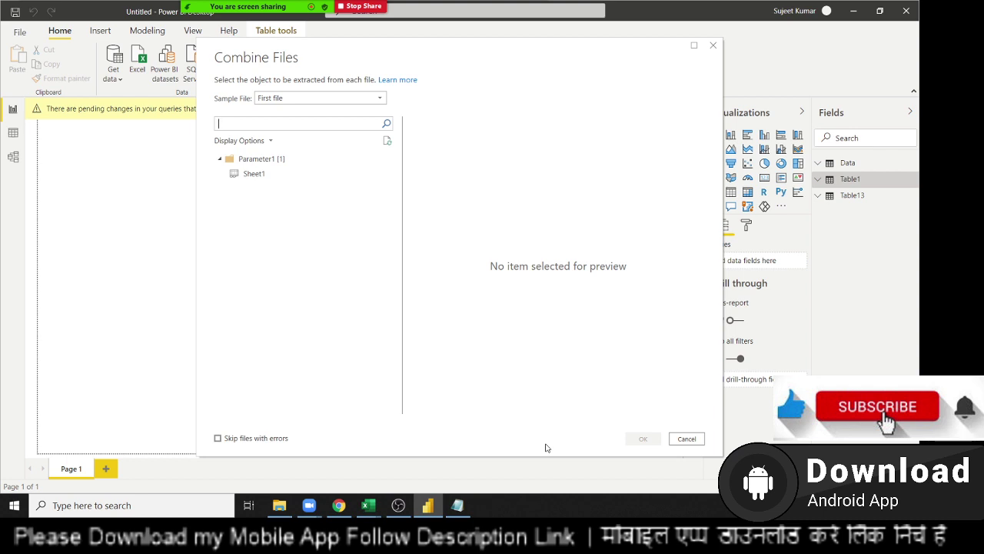
click(286, 100)
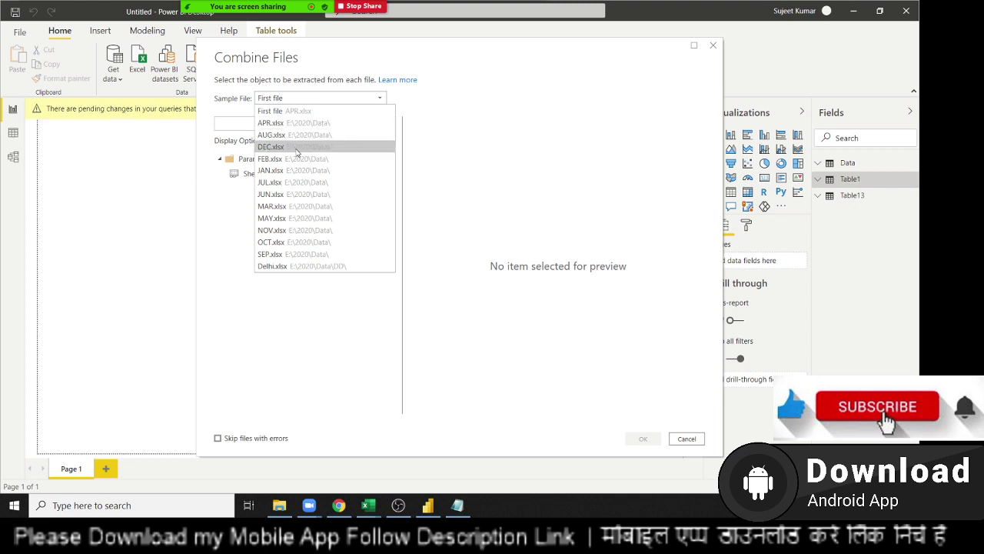
click(306, 171)
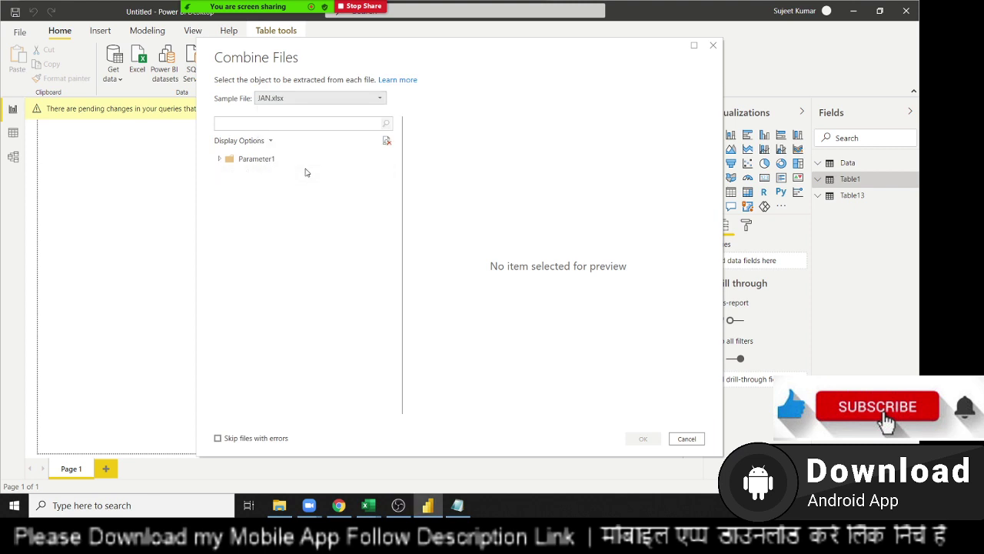
click(282, 175)
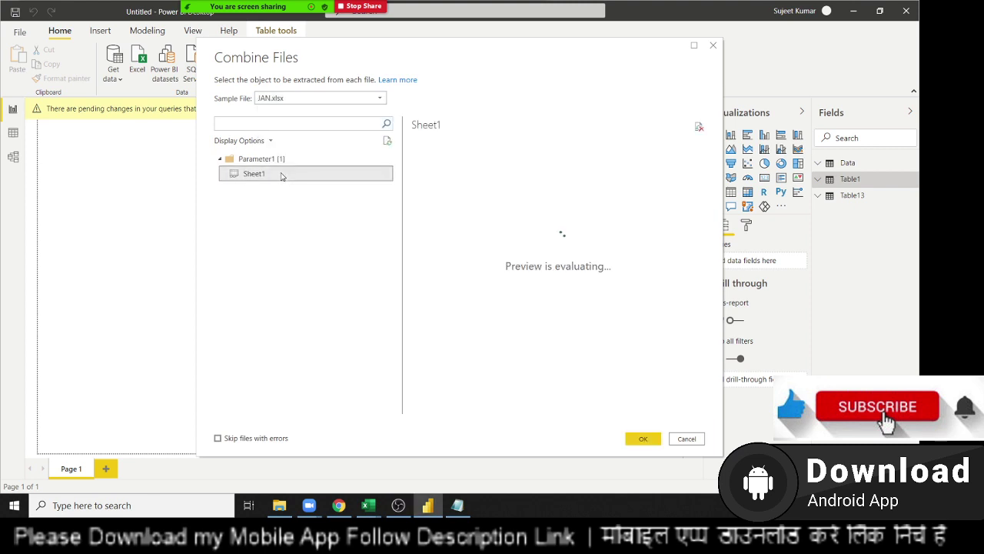
click(647, 438)
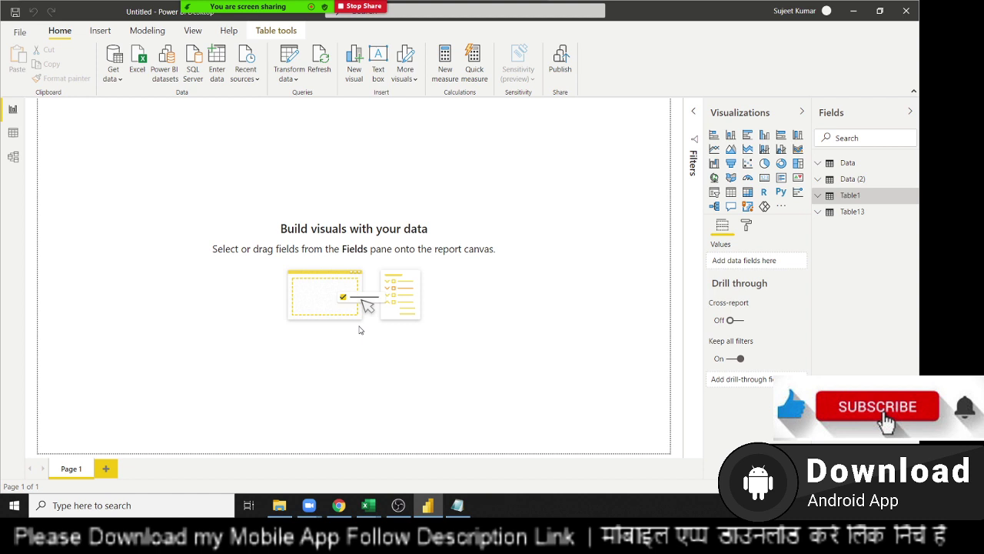
Step: Check the Table13 and Data (2) fields (Source.Name, Name, Sales), then switch to Data view
click(852, 212)
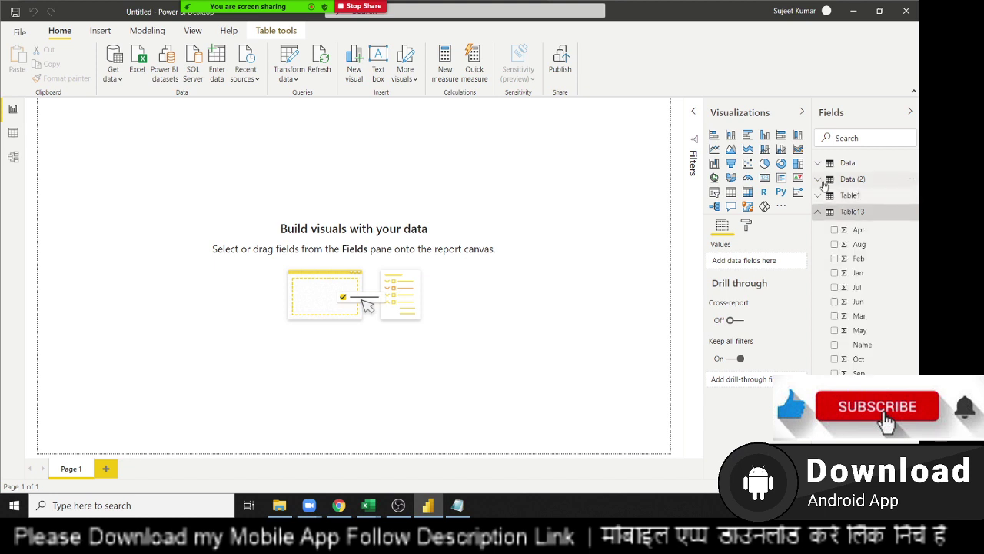
click(822, 183)
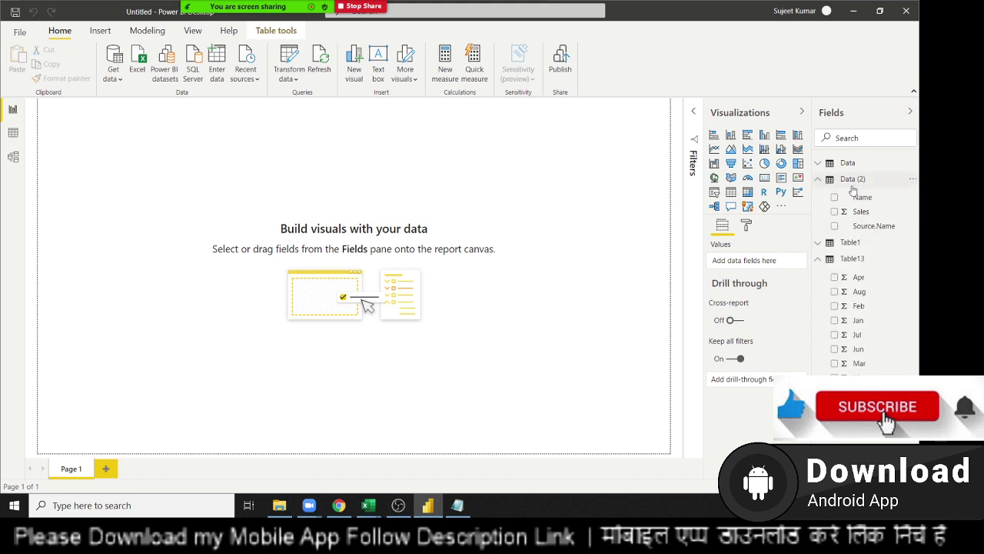
click(852, 182)
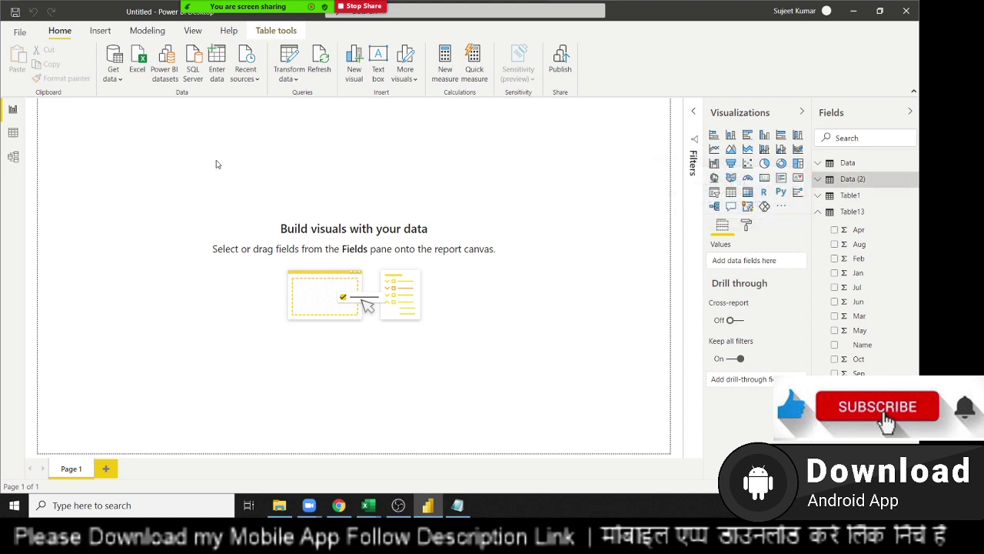
click(19, 136)
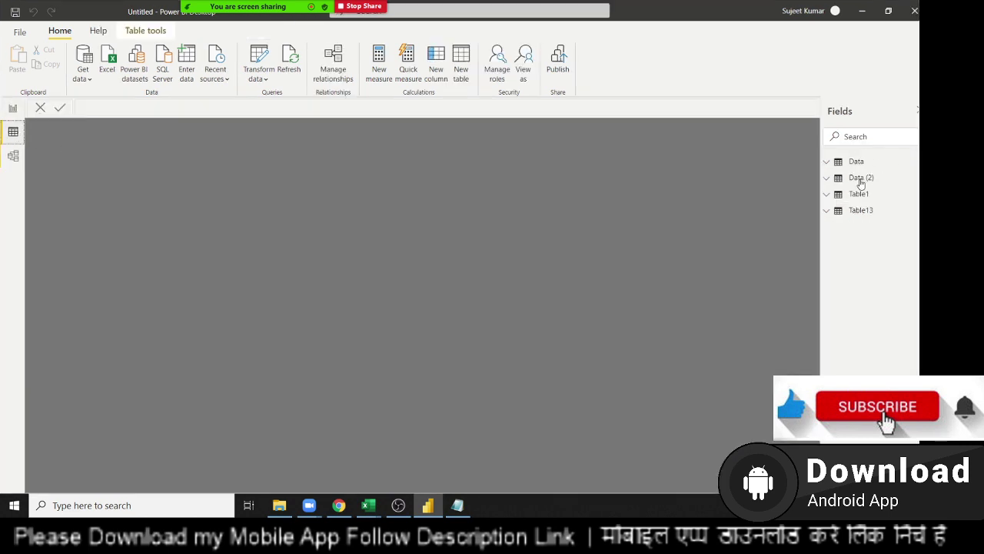
Step: Display Data (2) in the grid and scroll through its 167 rows and back up
click(827, 179)
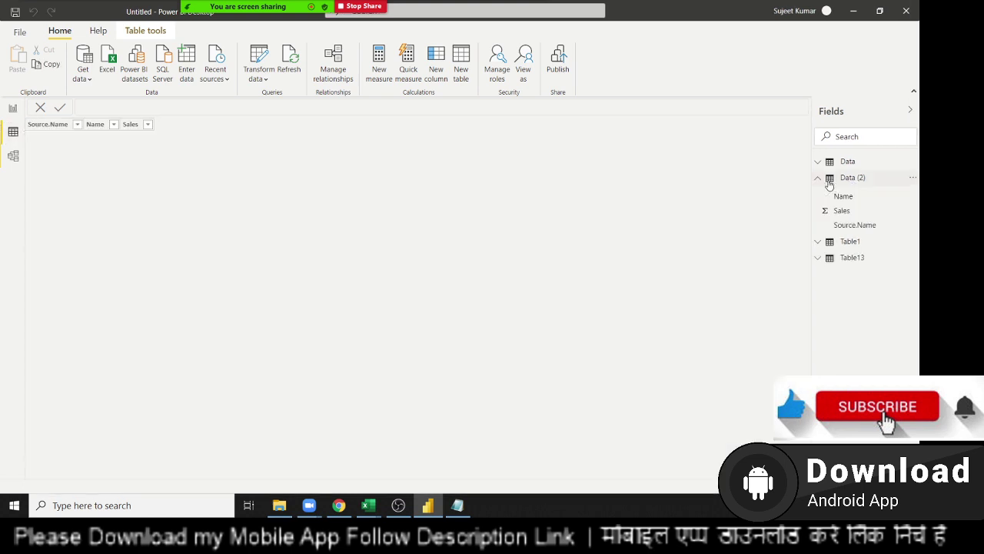
click(817, 181)
click(853, 180)
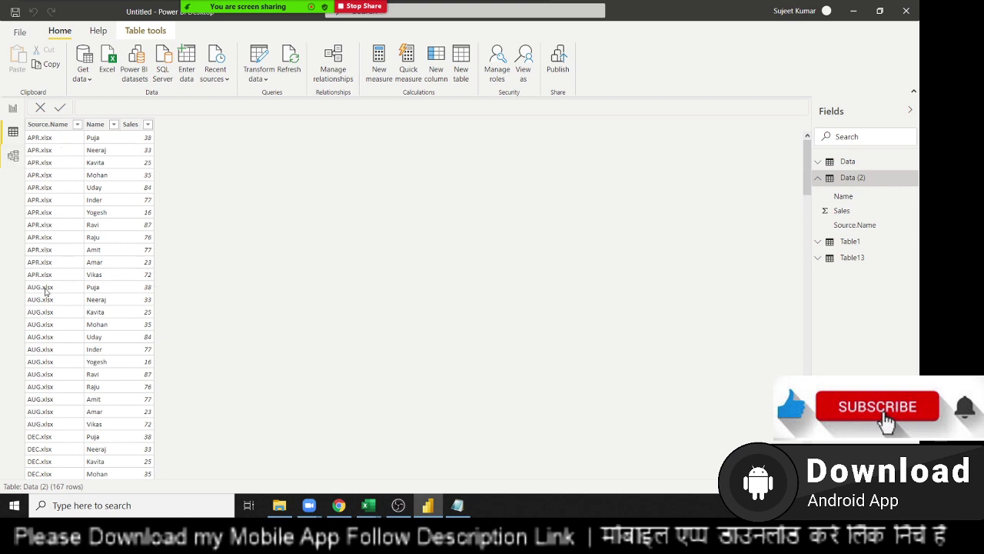
scroll(88, 315, down, 10)
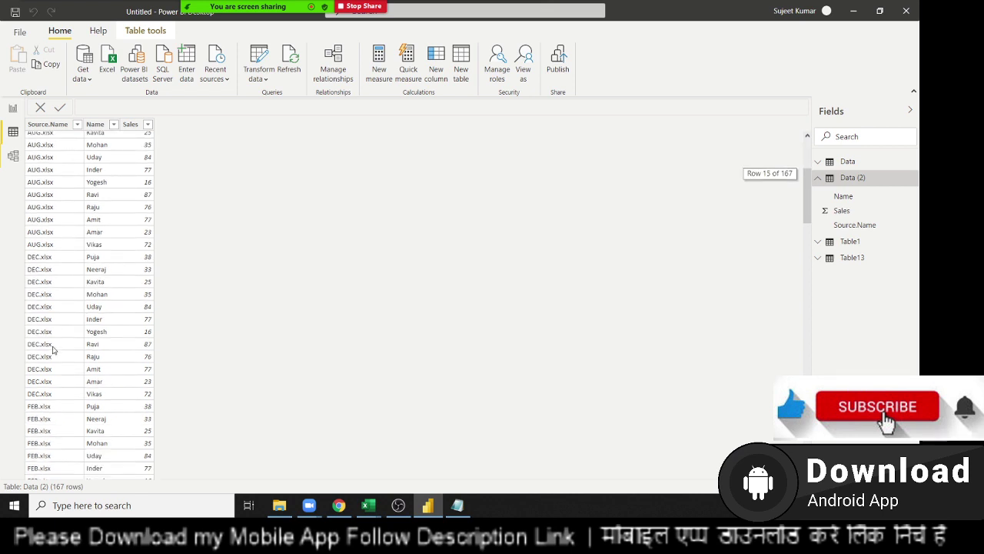
scroll(119, 352, down, 10)
scroll(119, 353, down, 6)
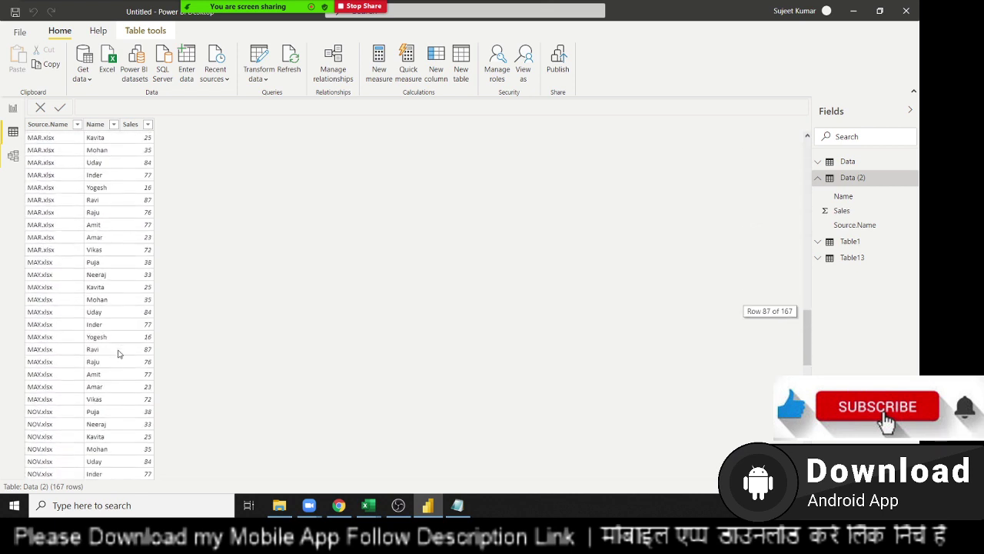
scroll(119, 353, down, 6)
scroll(119, 353, down, 6)
scroll(119, 352, down, 6)
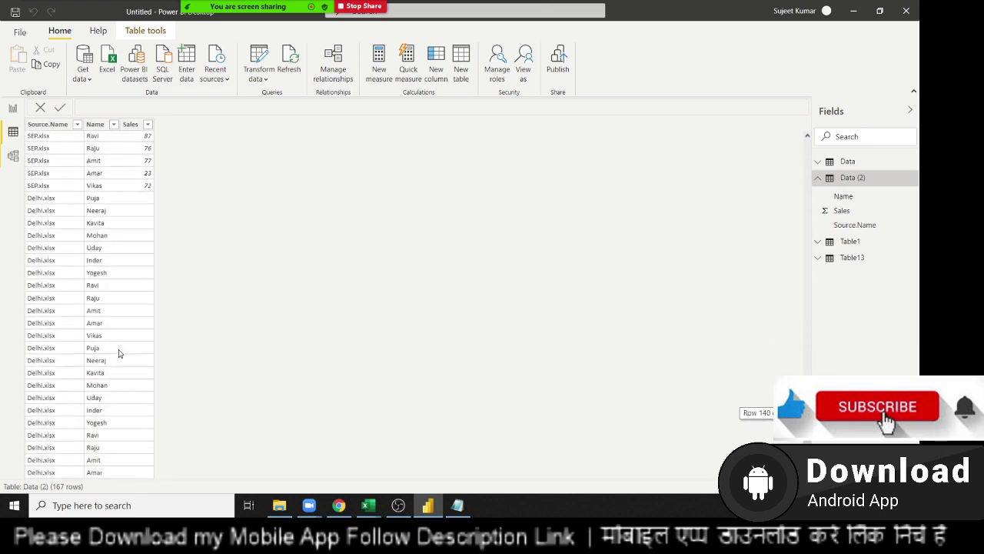
scroll(120, 361, up, 11)
scroll(121, 369, up, 10)
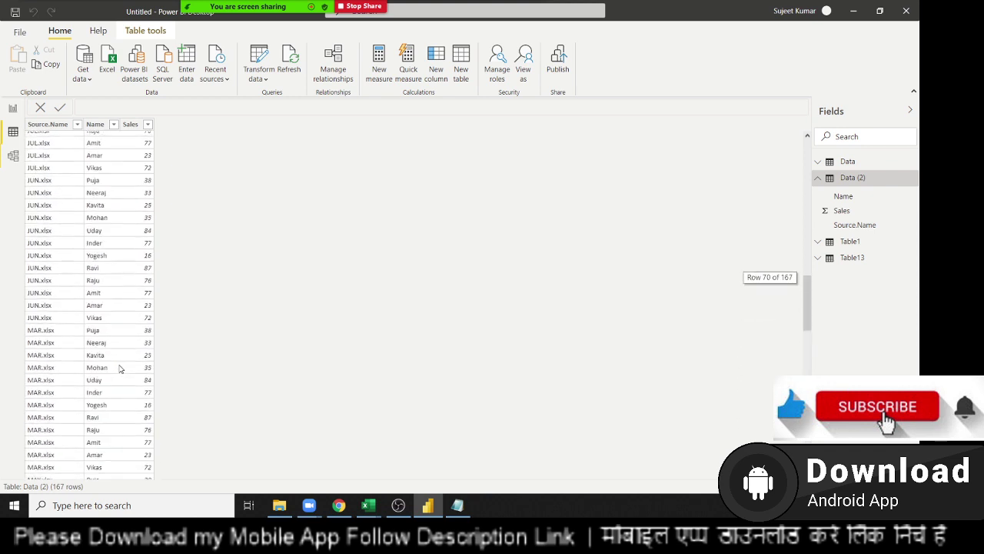
scroll(121, 369, up, 20)
scroll(120, 369, up, 5)
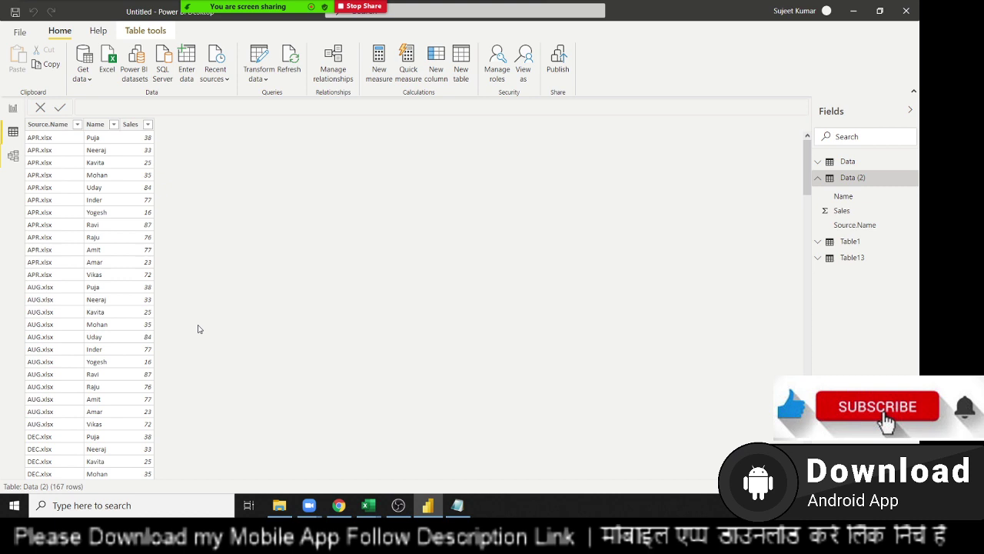
Step: Choose the PDF connector from the File category of the Get Data list
click(83, 77)
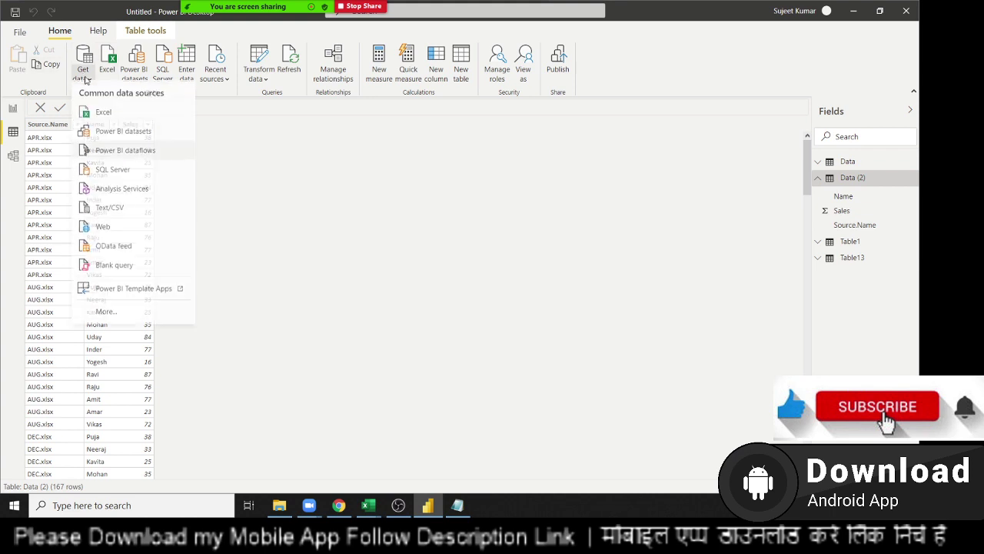
click(128, 320)
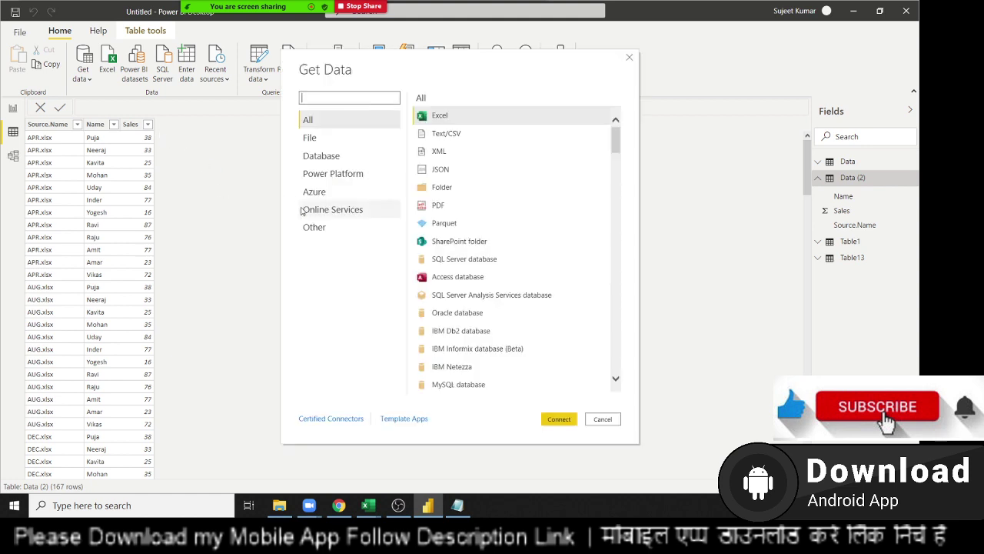
click(334, 151)
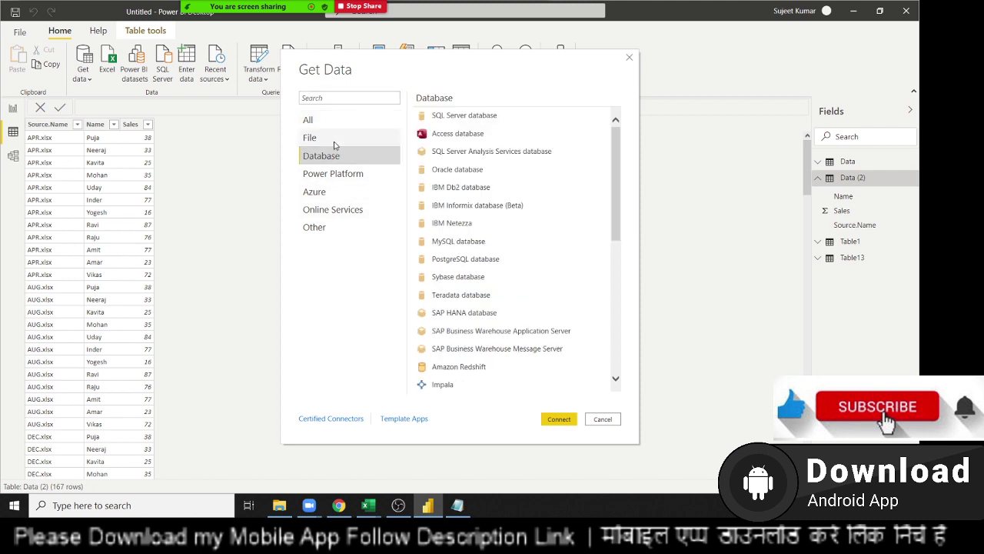
click(335, 142)
click(444, 214)
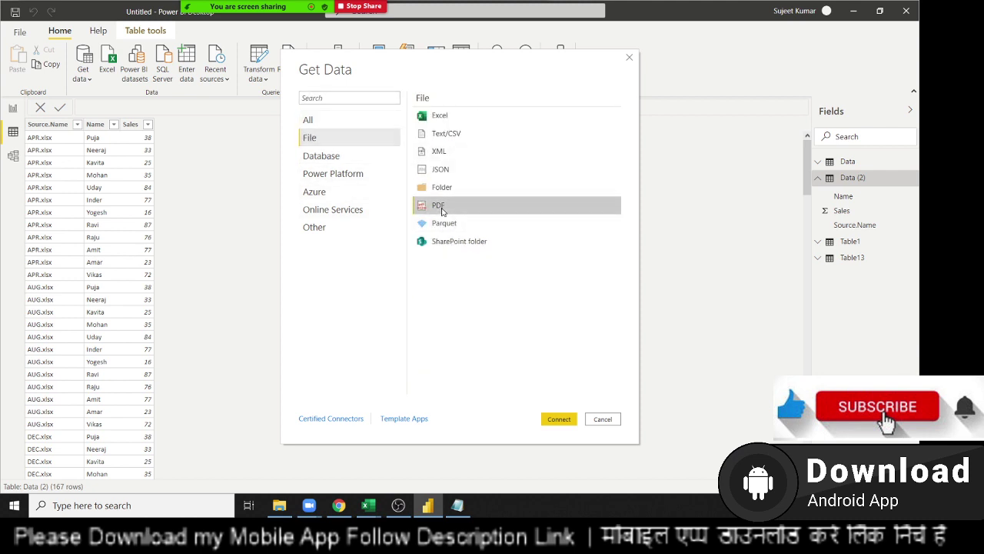
click(557, 419)
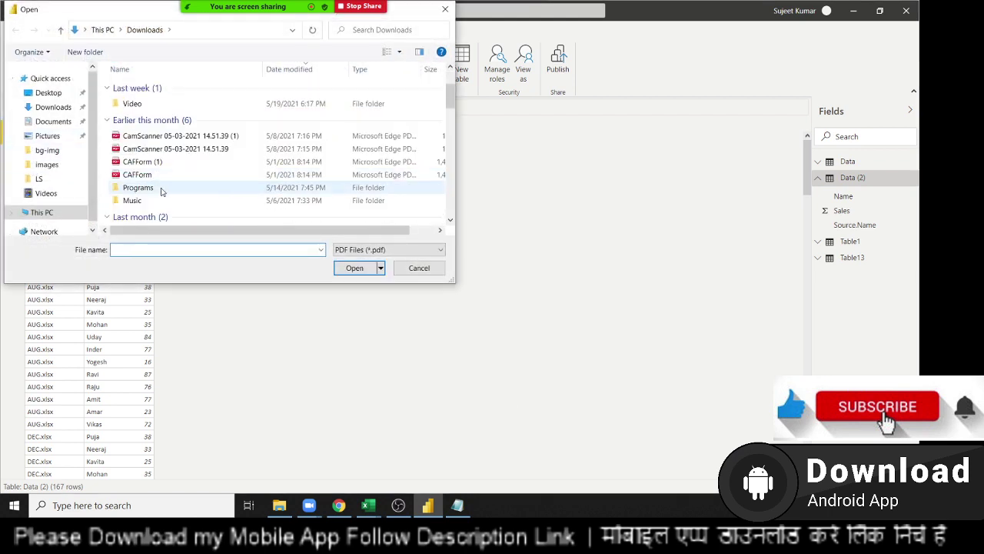
Step: Open DataP.pdf from the Downloads folder to list its tables and pages
scroll(161, 188, down, 3)
scroll(166, 189, down, 3)
scroll(174, 192, down, 3)
scroll(176, 190, down, 2)
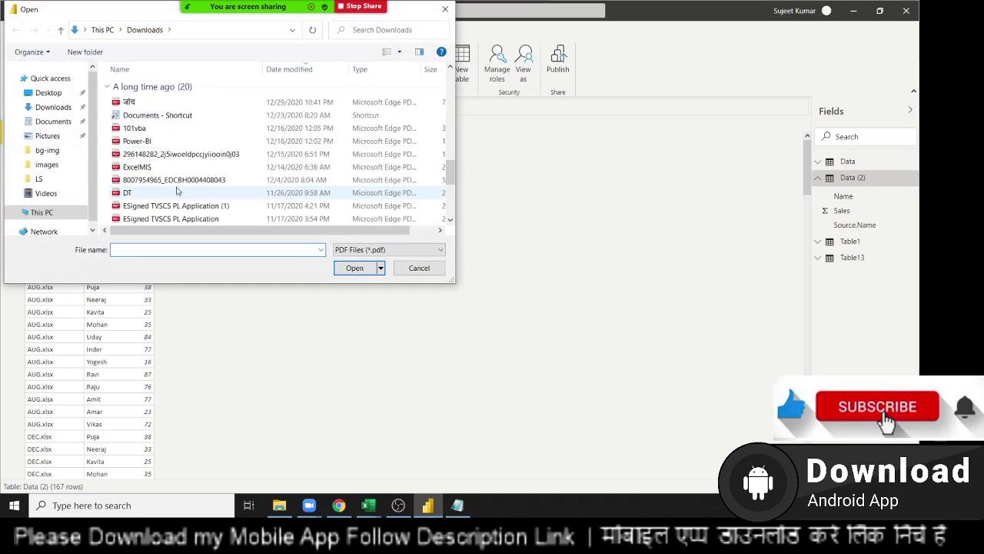
scroll(180, 153, down, 1)
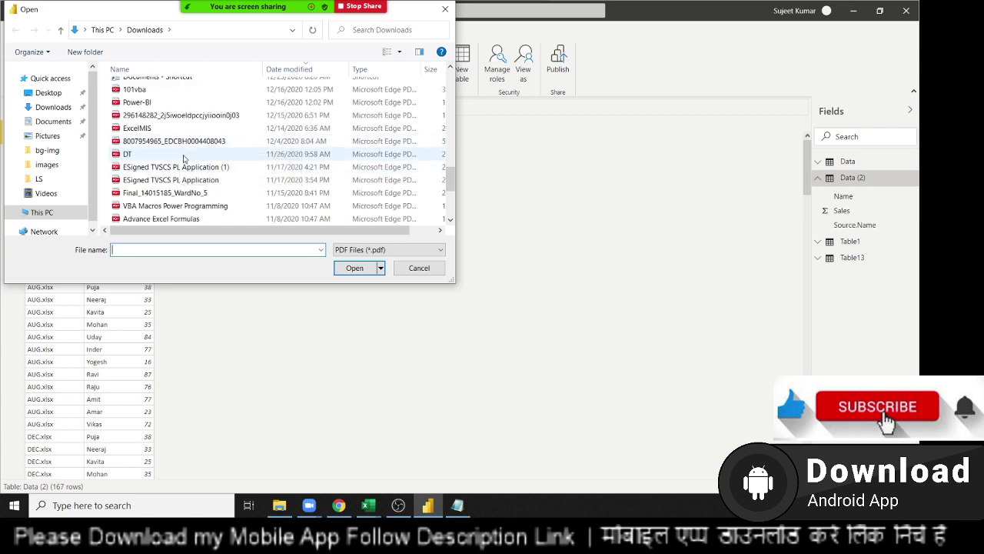
scroll(184, 161, down, 2)
scroll(188, 165, down, 1)
scroll(185, 201, up, 1)
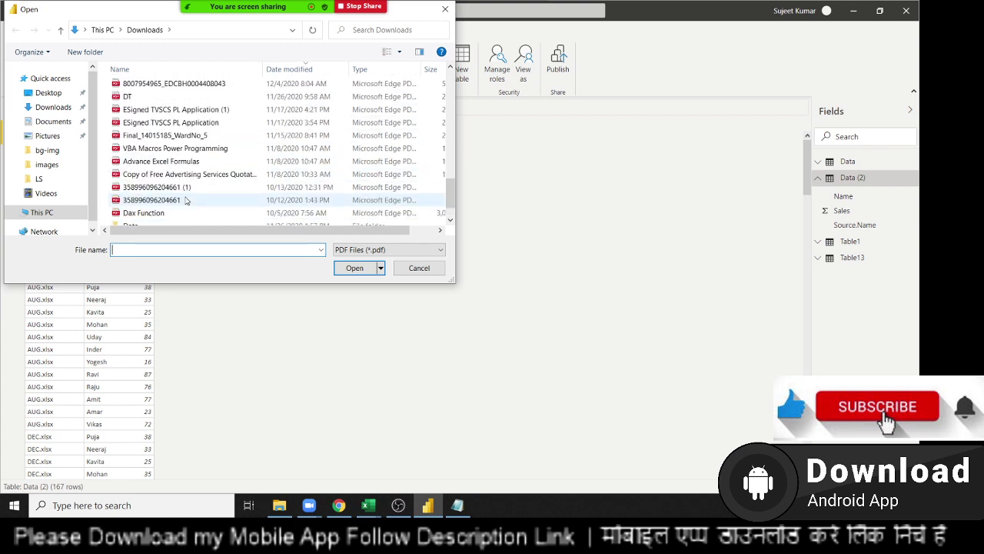
scroll(185, 201, up, 1)
scroll(185, 200, up, 2)
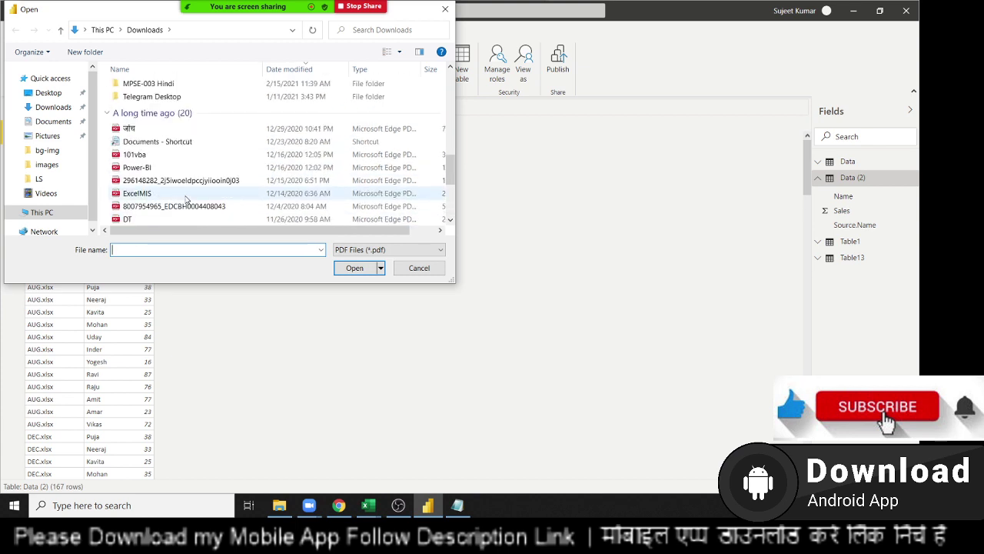
scroll(186, 198, up, 2)
scroll(187, 198, up, 1)
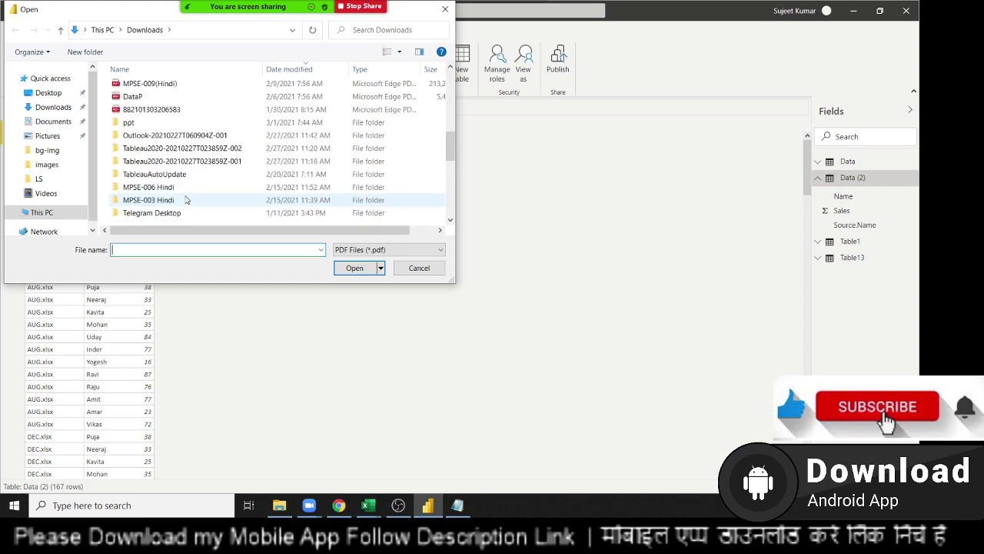
click(154, 97)
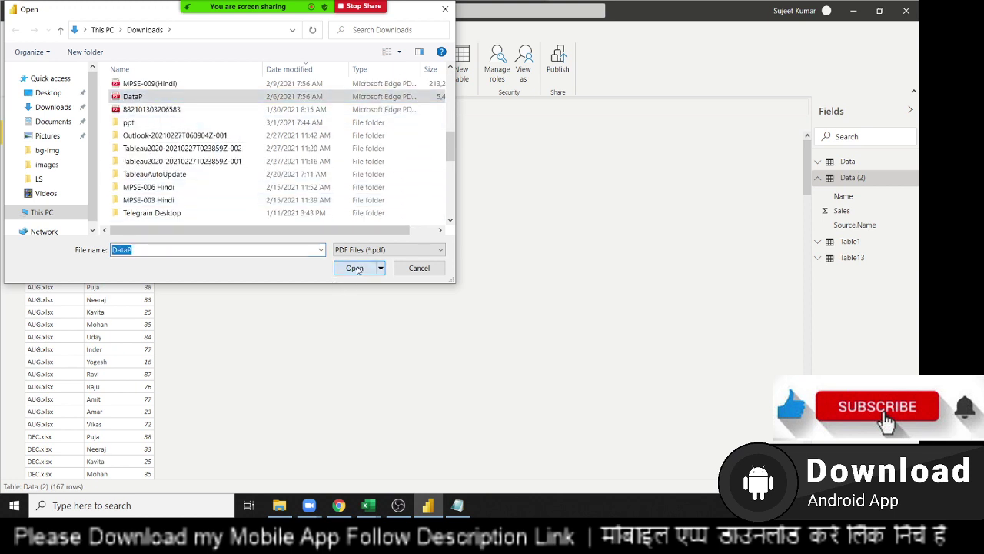
click(354, 268)
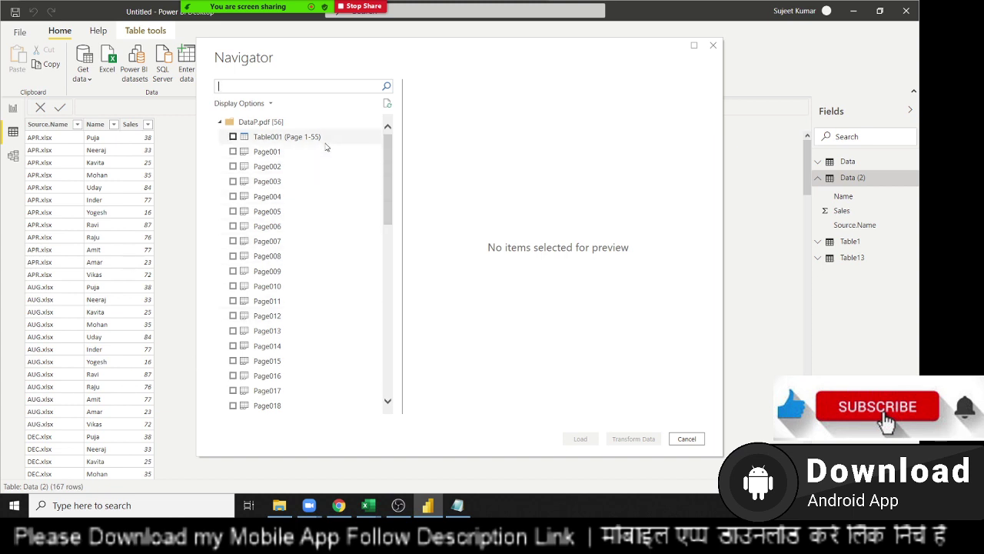
Step: Preview the rows of Page040 from DataP.pdf in the Navigator
scroll(283, 166, down, 5)
scroll(281, 184, down, 7)
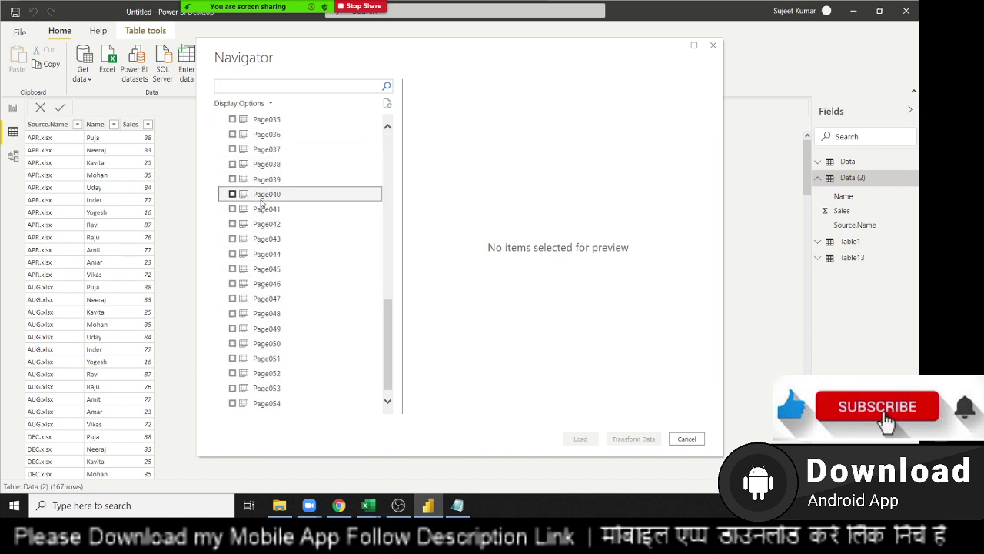
click(262, 198)
scroll(467, 217, down, 5)
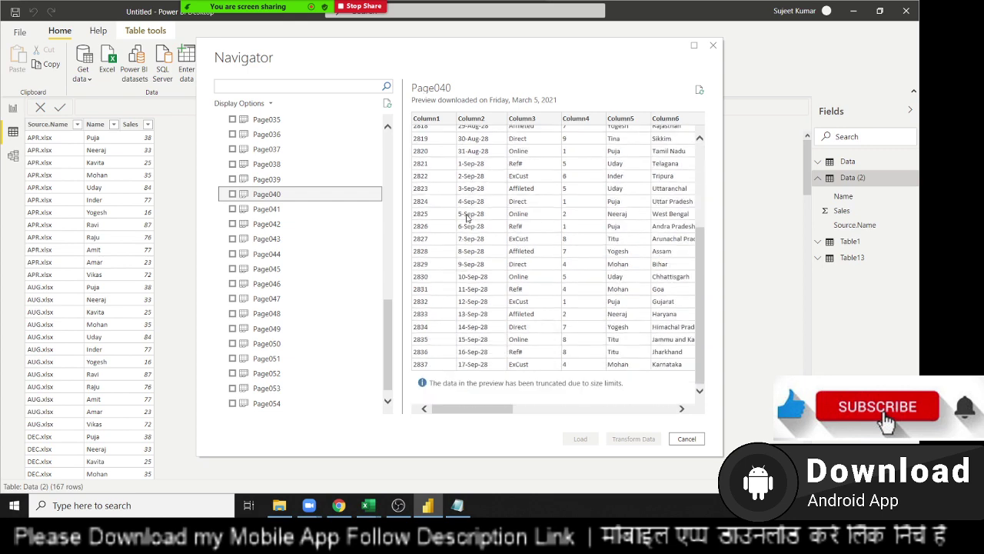
scroll(469, 219, up, 3)
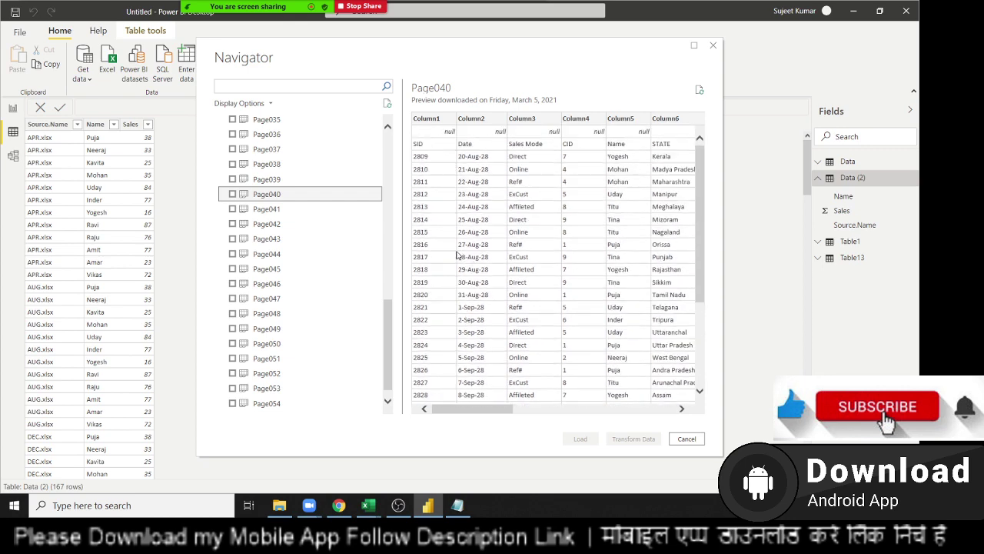
scroll(309, 206, up, 10)
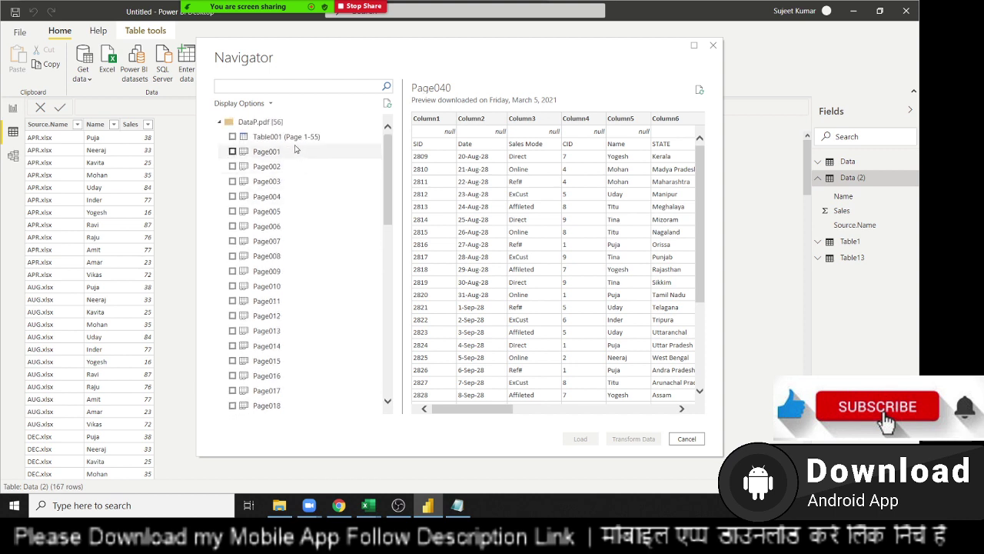
Step: Preview Table001 (Page 1-55) and tick its checkbox for import
click(295, 139)
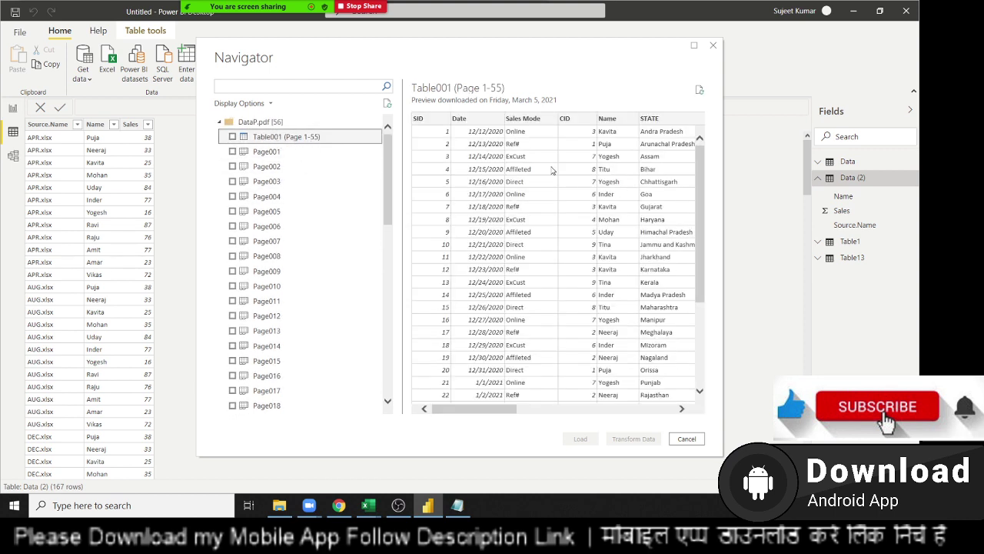
mouse_move(460, 412)
mouse_down()
mouse_move(602, 412)
mouse_move(451, 408)
mouse_up()
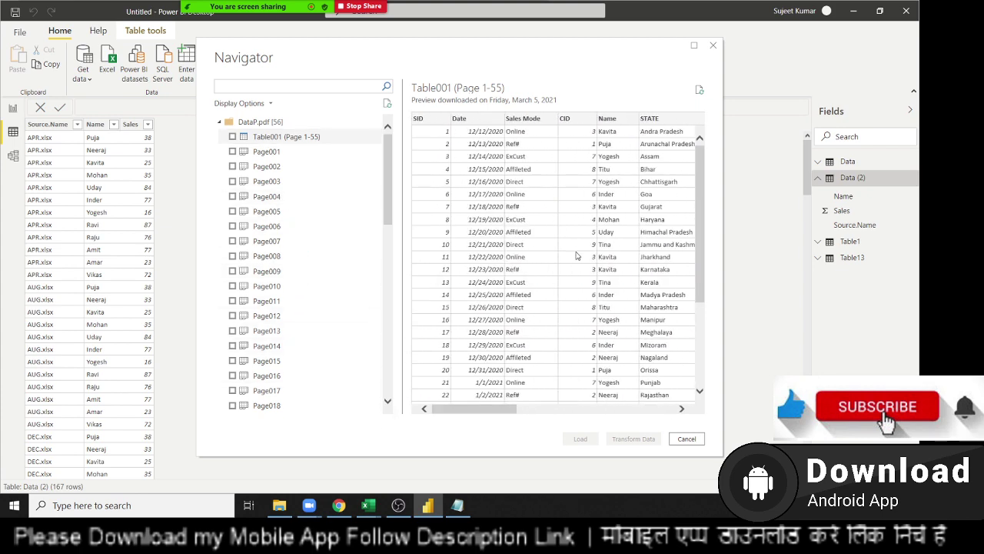
scroll(575, 246, down, 5)
scroll(572, 248, up, 5)
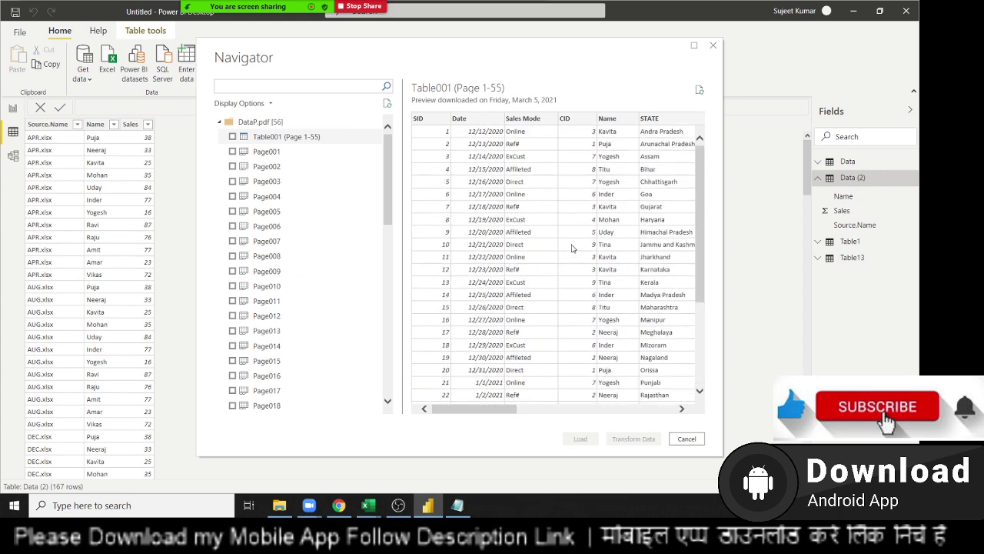
click(232, 137)
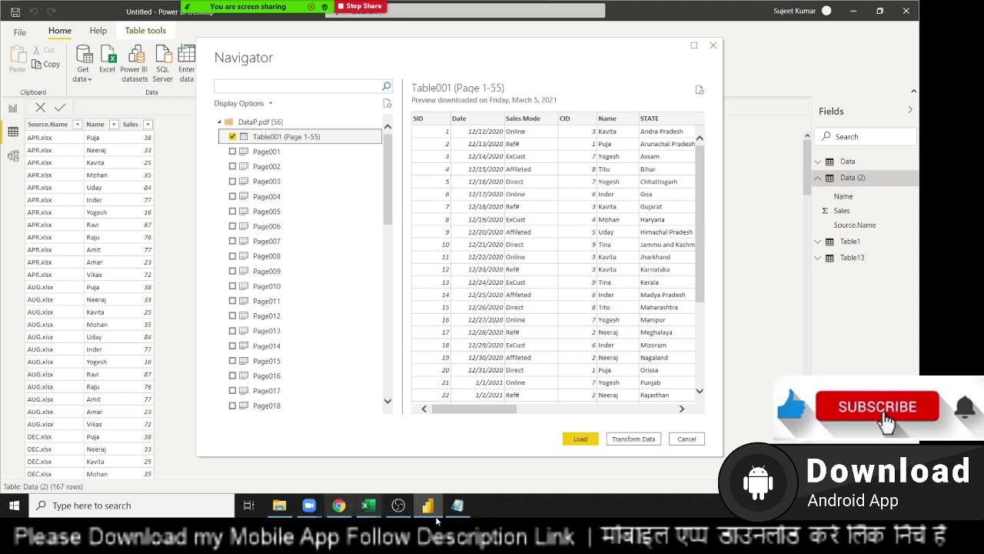
Step: Load Table001 (Page 1-55) into the model and bring Power BI back to the front
click(570, 440)
click(428, 505)
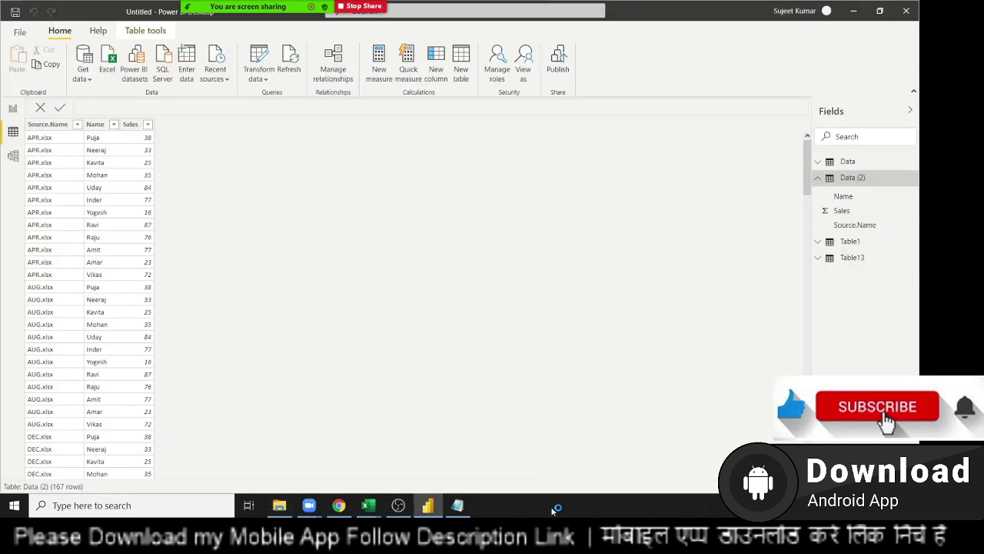